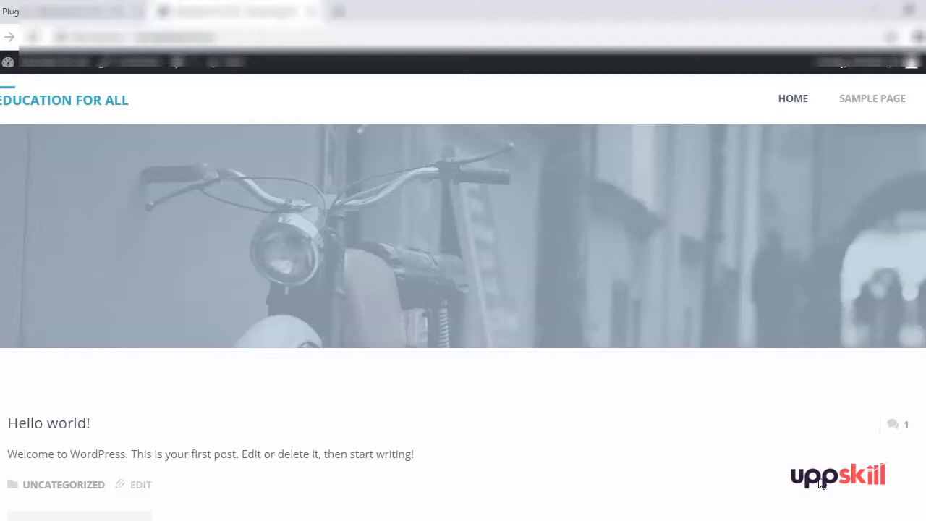
- Go from the live site to its admin dashboard and open the list of all pages
{"action": "left_click", "coordinate": [171, 132]}
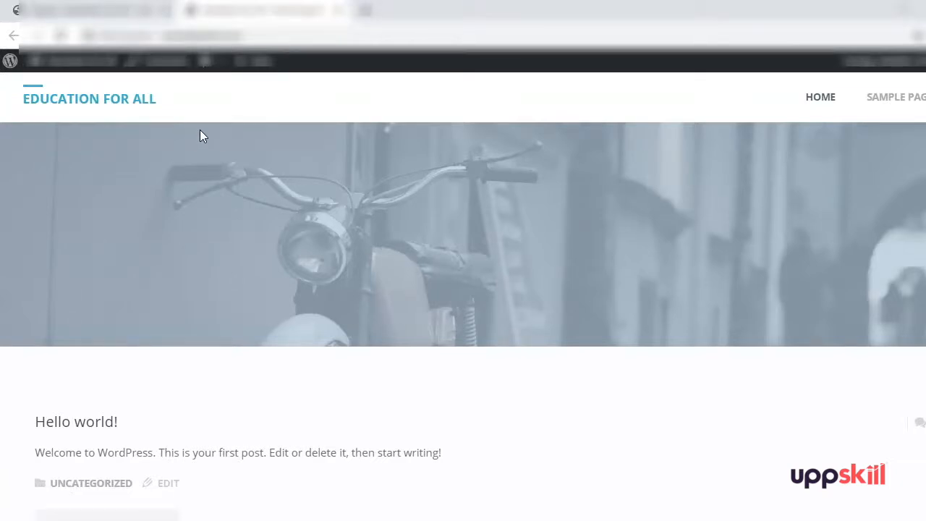
{"action": "mouse_move", "coordinate": [94, 59]}
{"action": "left_click", "coordinate": [83, 88]}
{"action": "mouse_move", "coordinate": [73, 230]}
{"action": "left_click", "coordinate": [134, 230]}
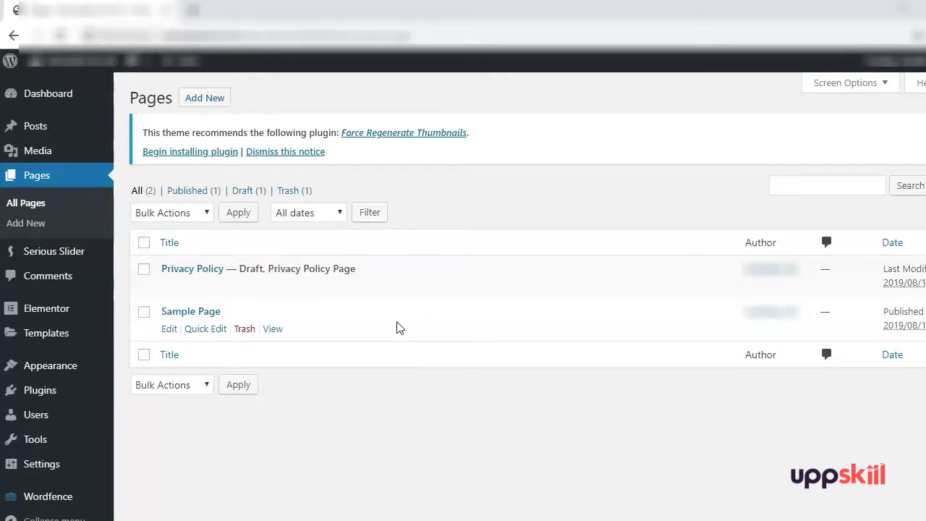
{"action": "left_click", "coordinate": [421, 276]}
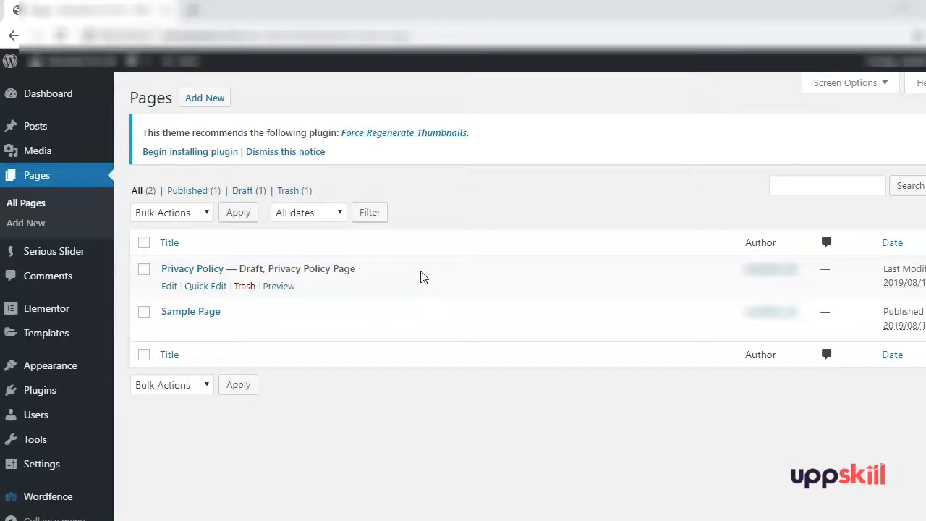
- Add a new page and title it Home
{"action": "left_click", "coordinate": [202, 98]}
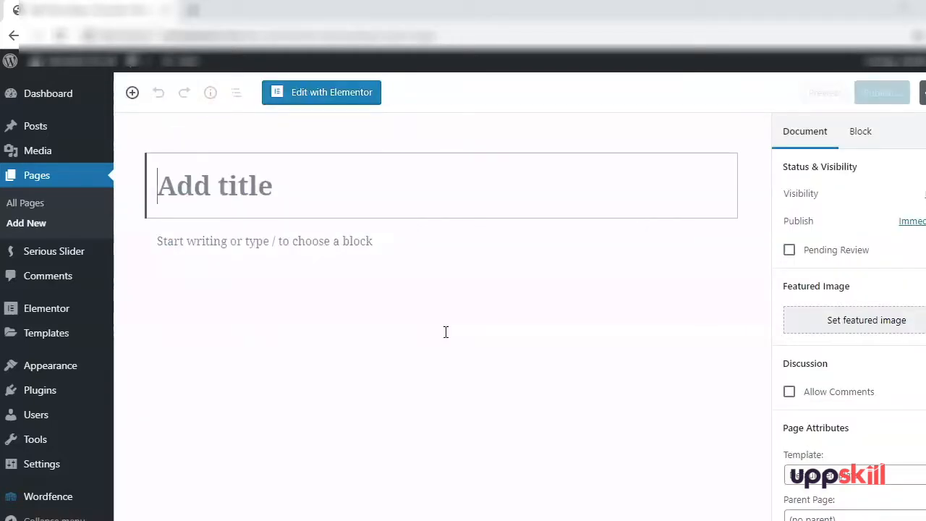
{"action": "left_click", "coordinate": [265, 190]}
{"action": "type", "text": "Home"}
{"action": "left_click", "coordinate": [269, 294]}
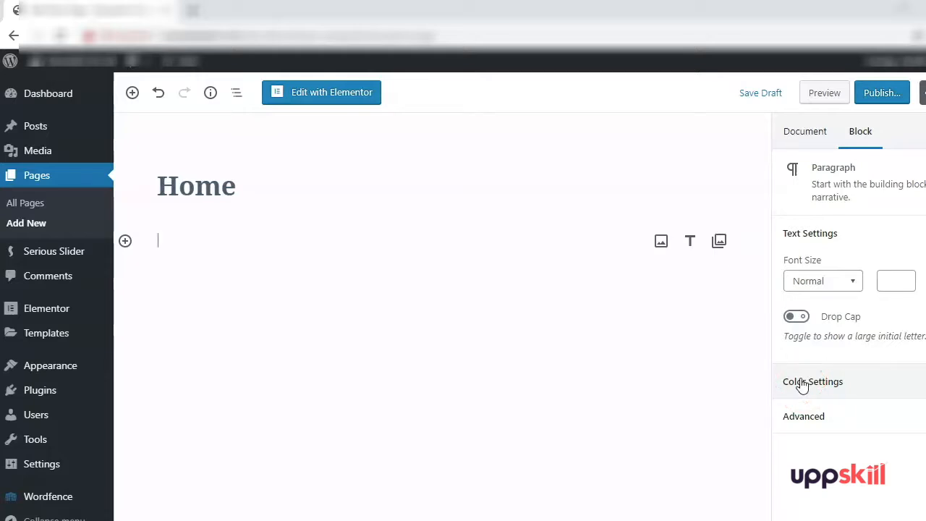
- Examine the empty paragraph block's text, color and advanced settings, including the font size choices
{"action": "left_click", "coordinate": [815, 229]}
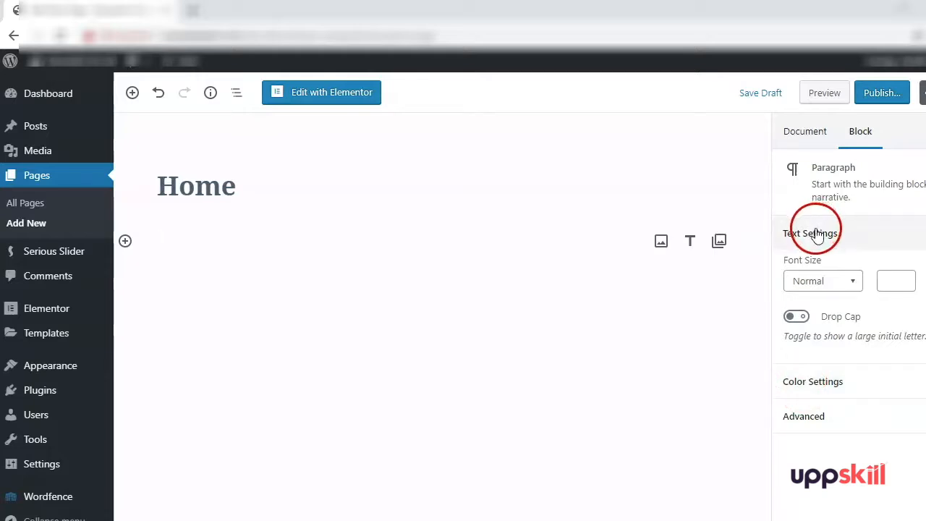
{"action": "left_click", "coordinate": [808, 382]}
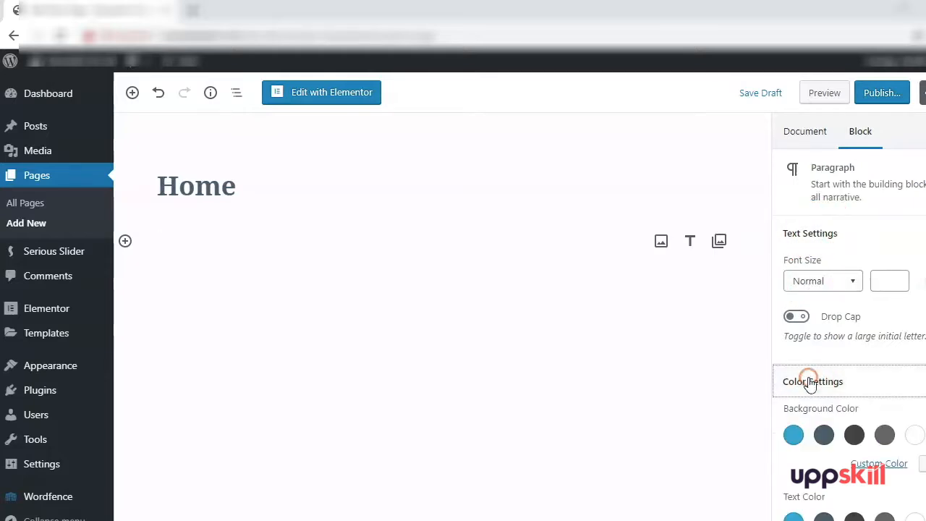
{"action": "scroll", "coordinate": [809, 385], "scroll_direction": "down", "scroll_amount": 1}
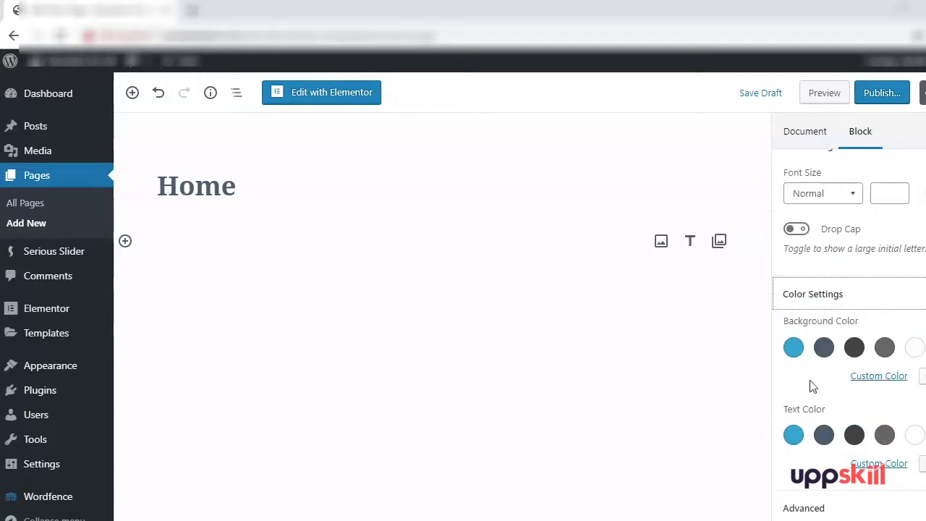
{"action": "left_click", "coordinate": [812, 513]}
{"action": "left_click", "coordinate": [824, 433]}
{"action": "scroll", "coordinate": [836, 430], "scroll_direction": "down", "scroll_amount": 1}
{"action": "left_click", "coordinate": [823, 489]}
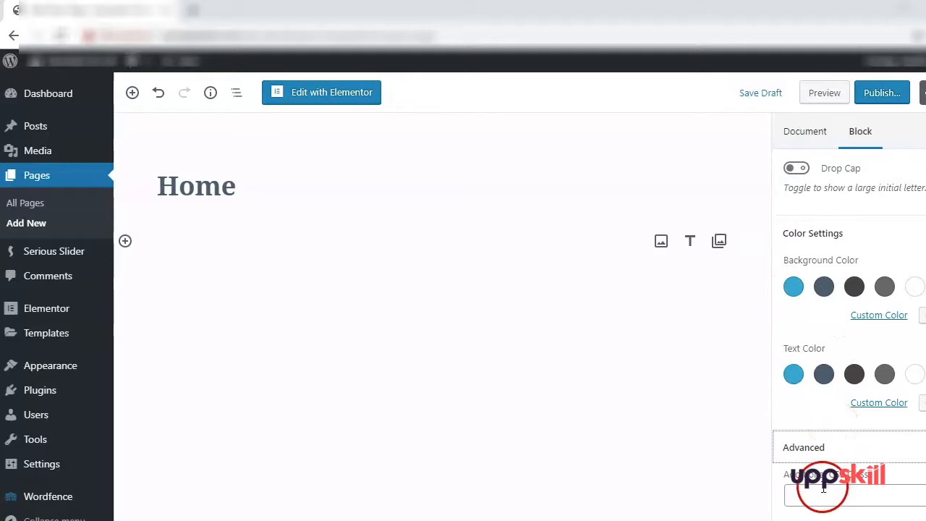
{"action": "left_click", "coordinate": [864, 482]}
{"action": "left_click", "coordinate": [923, 409]}
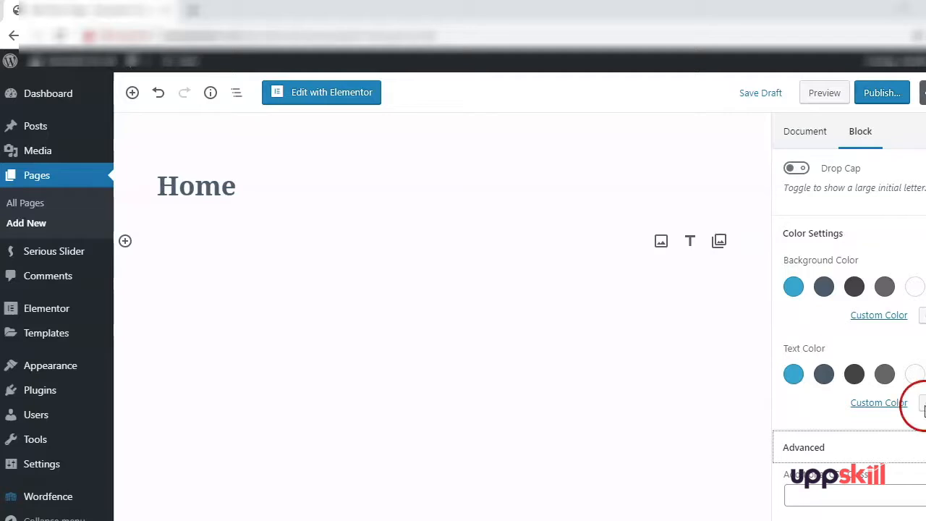
{"action": "scroll", "coordinate": [907, 383], "scroll_direction": "up", "scroll_amount": 1}
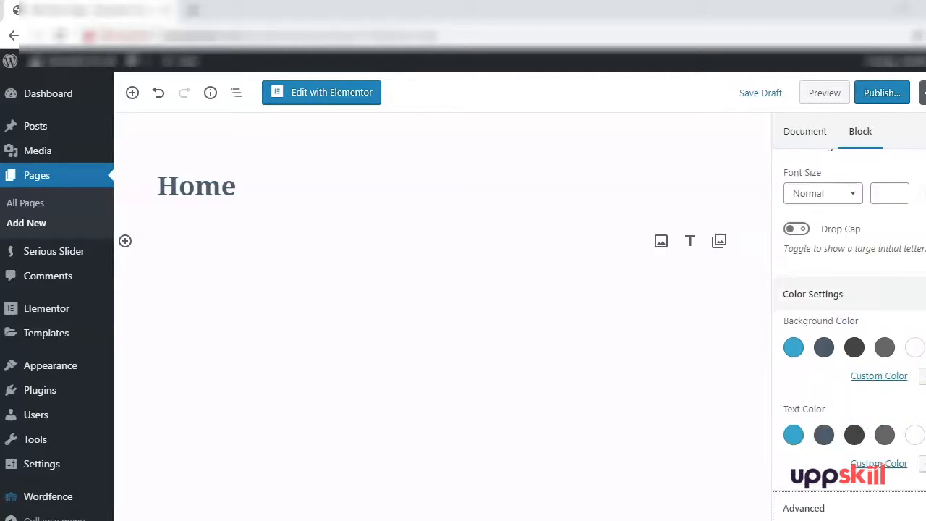
{"action": "left_click", "coordinate": [860, 294]}
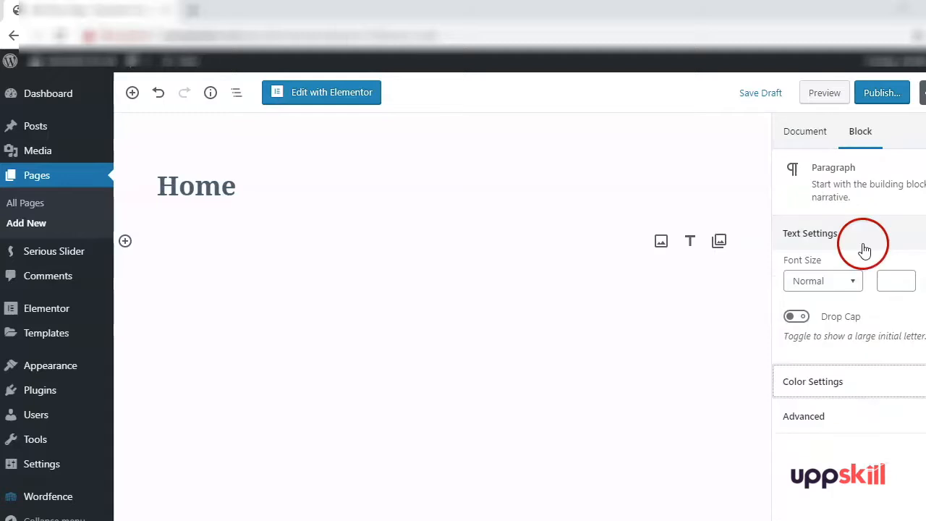
{"action": "left_click", "coordinate": [837, 286]}
{"action": "left_click", "coordinate": [837, 288]}
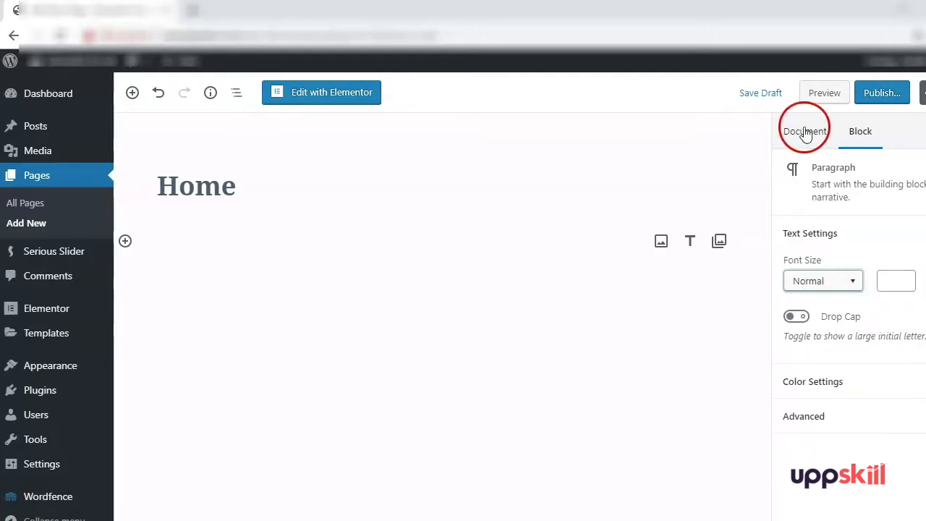
- Examine the Home page's document settings, covering the visibility options and the permalink's URL slug
{"action": "left_click", "coordinate": [804, 131]}
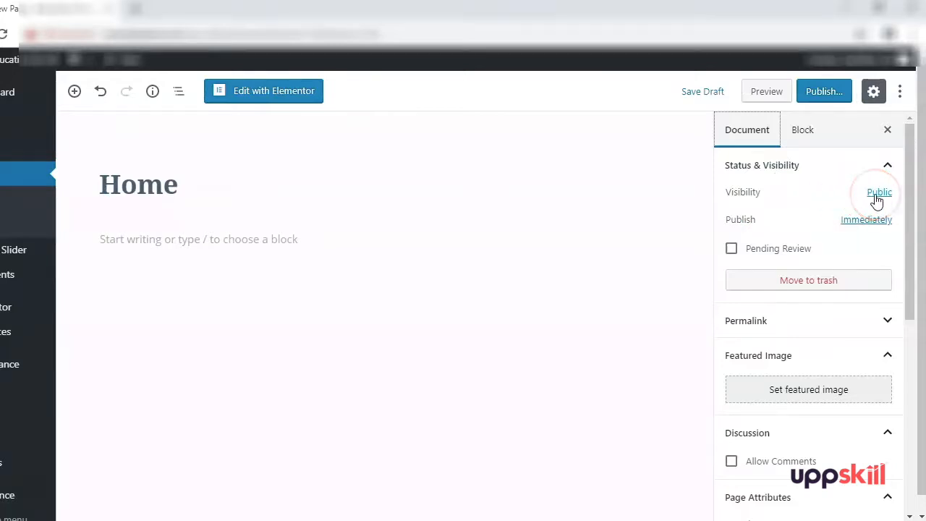
{"action": "left_click", "coordinate": [878, 199]}
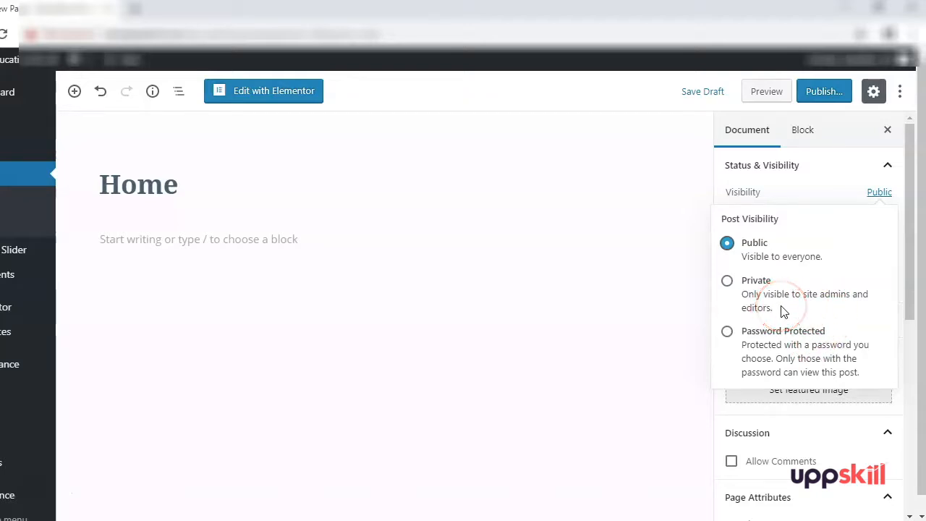
{"action": "left_click", "coordinate": [889, 201]}
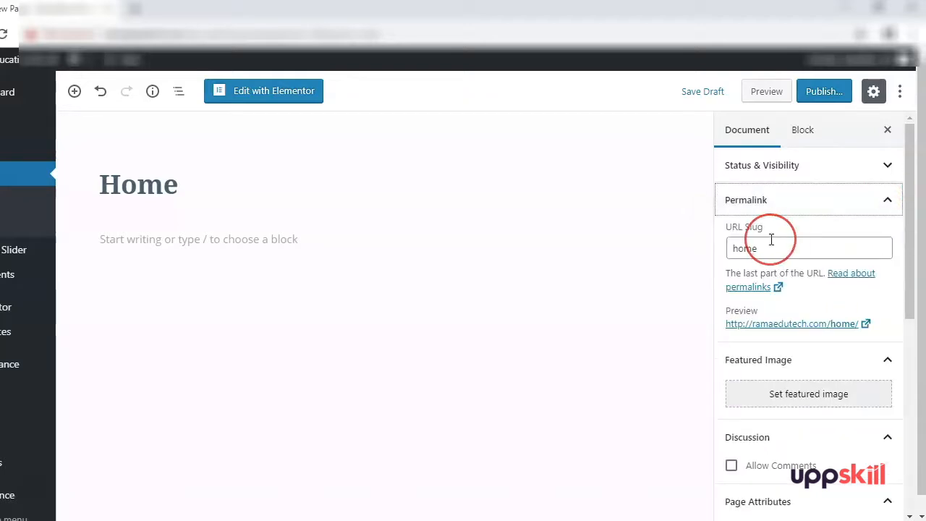
{"action": "left_click", "coordinate": [777, 250]}
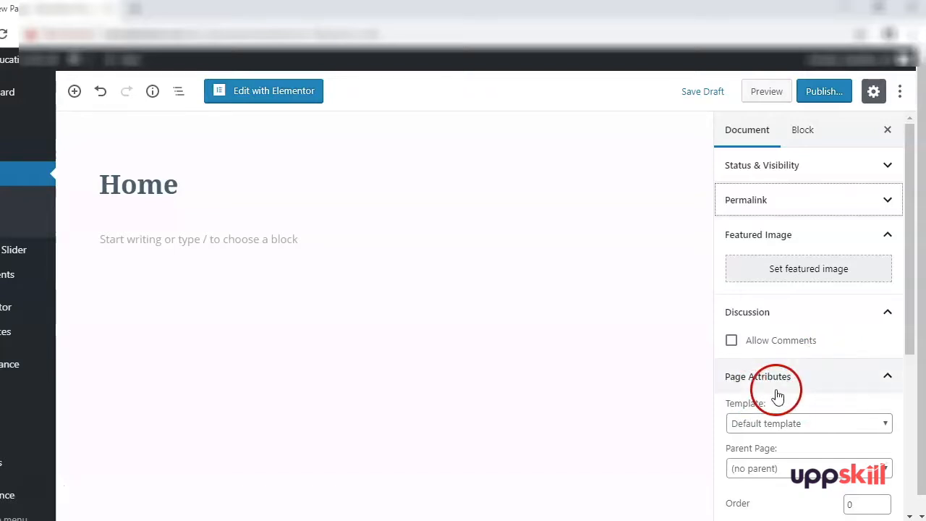
- Review the template choices for the Home page and select Default template
{"action": "left_click", "coordinate": [805, 427]}
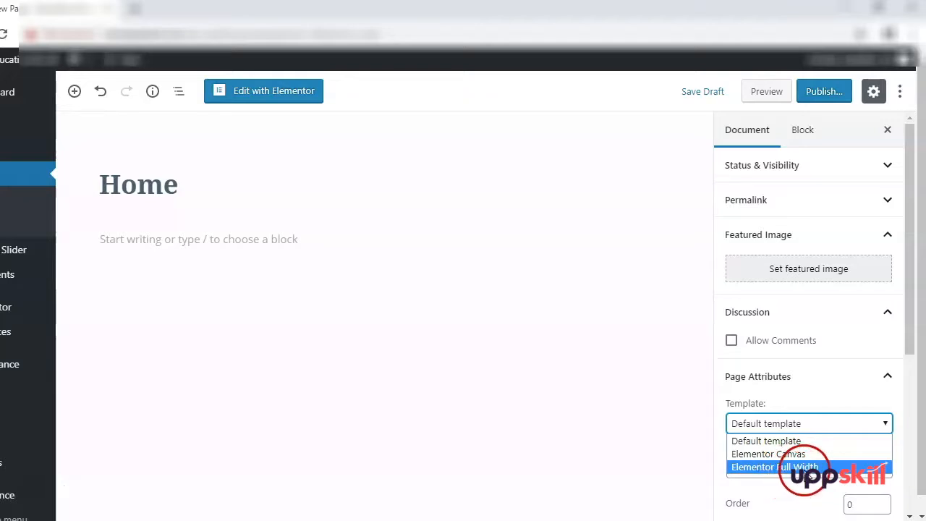
{"action": "left_click", "coordinate": [795, 441]}
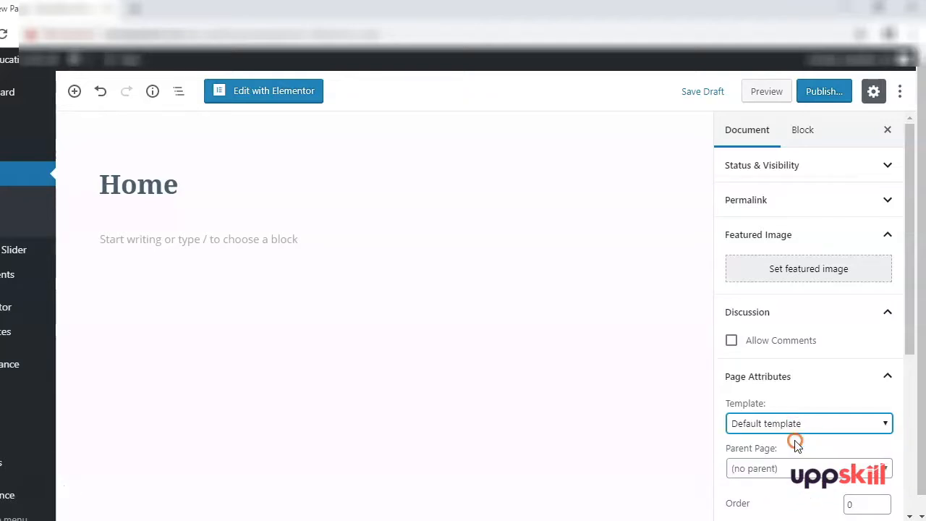
{"action": "left_click", "coordinate": [519, 438]}
{"action": "left_click", "coordinate": [560, 412]}
- Open the Home page in the Elementor editor and look over its layout
{"action": "left_click", "coordinate": [237, 94]}
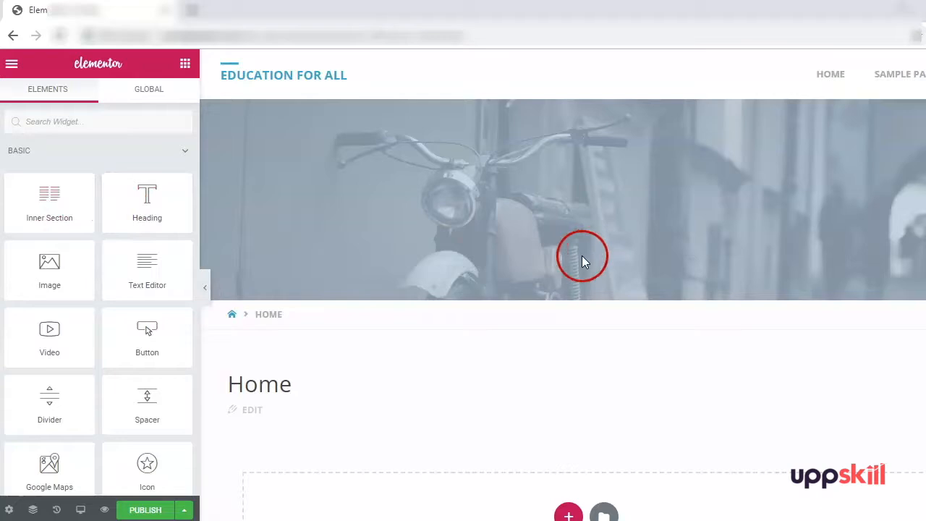
{"action": "scroll", "coordinate": [584, 262], "scroll_direction": "down", "scroll_amount": 4}
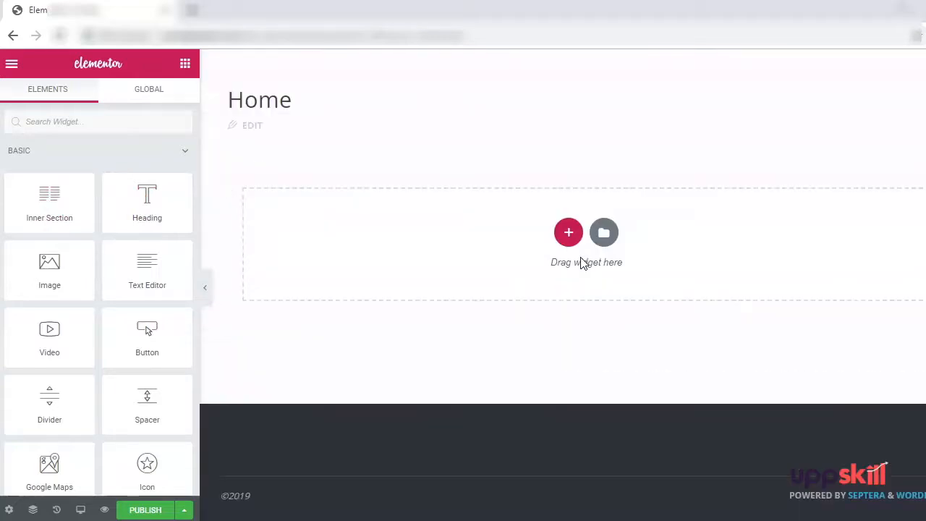
{"action": "scroll", "coordinate": [583, 261], "scroll_direction": "up", "scroll_amount": 4}
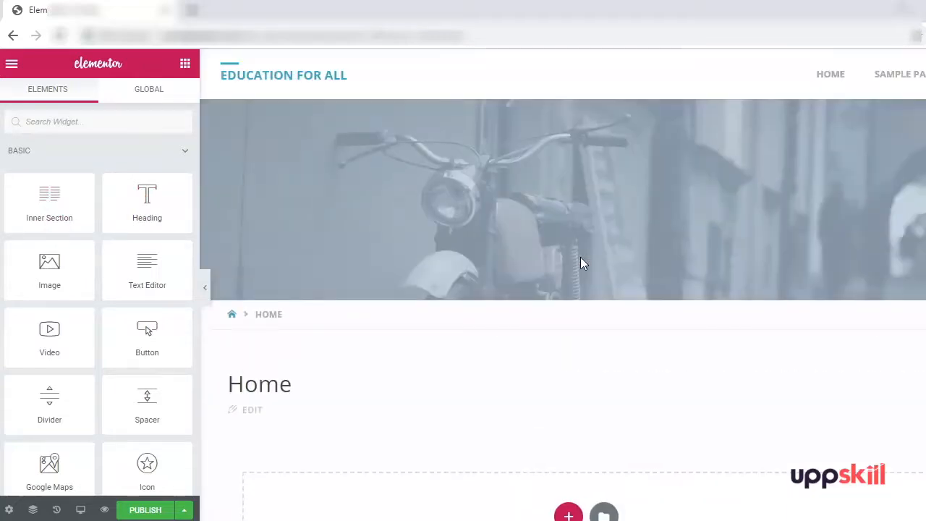
{"action": "scroll", "coordinate": [583, 264], "scroll_direction": "down", "scroll_amount": 2}
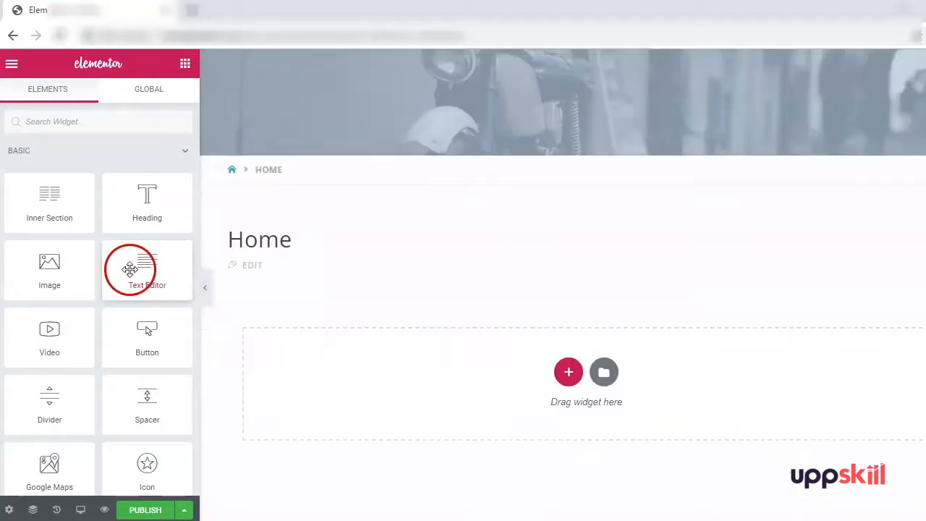
- Add a Text Editor widget to the page reading "When you see yourself being educated every moment of life, you are a lifelong learner."
{"action": "left_click_drag", "start_coordinate": [129, 269], "coordinate": [428, 383]}
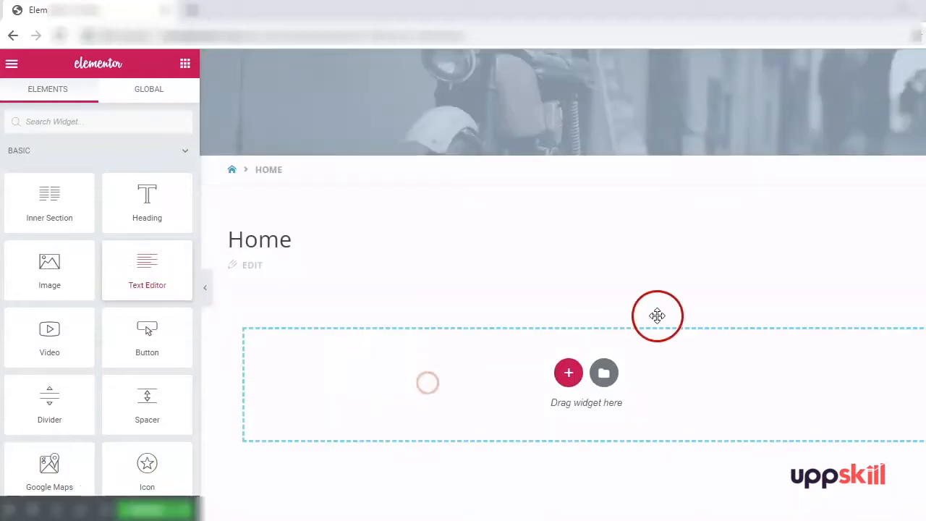
{"action": "left_click_drag", "start_coordinate": [166, 392], "coordinate": [14, 299]}
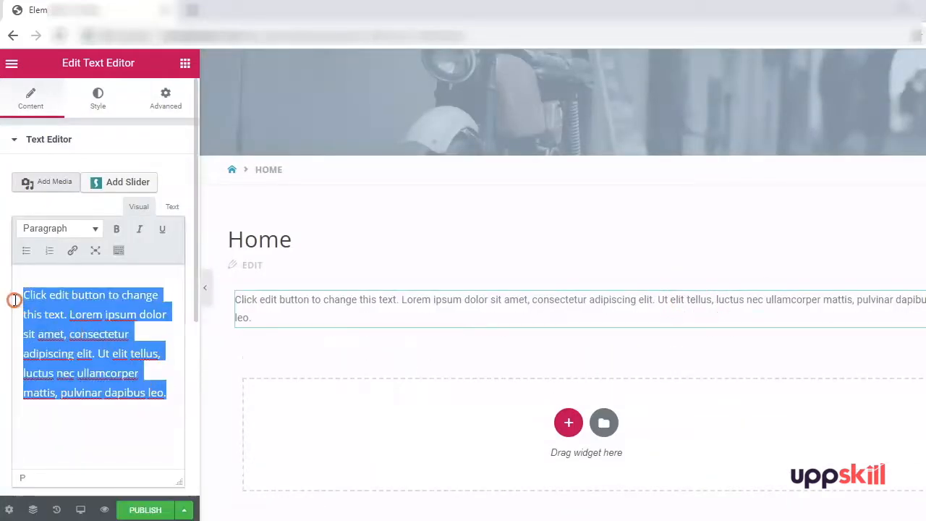
{"action": "type", "text": "When you see yourself being educated every moment of life, you are a lifelong learner."}
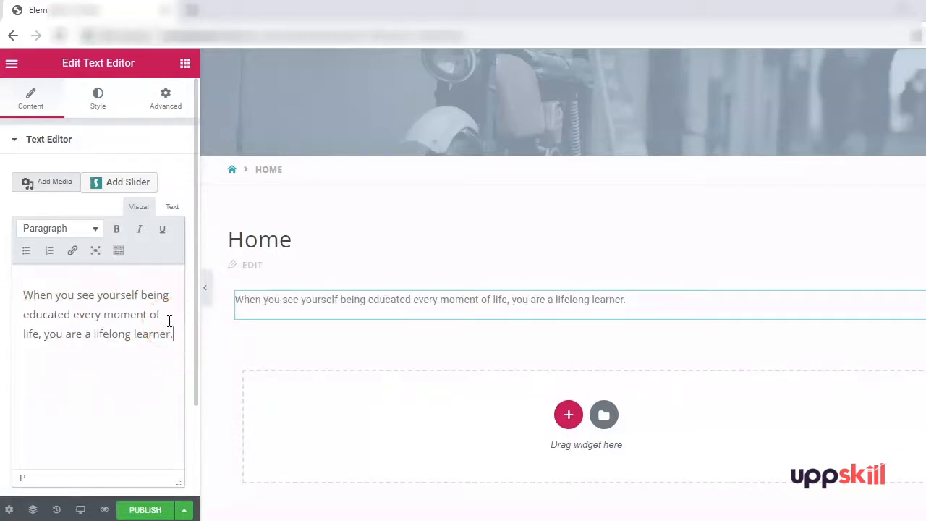
- Make the whole sentence in the text widget bold and center-align it
{"action": "left_click", "coordinate": [115, 228]}
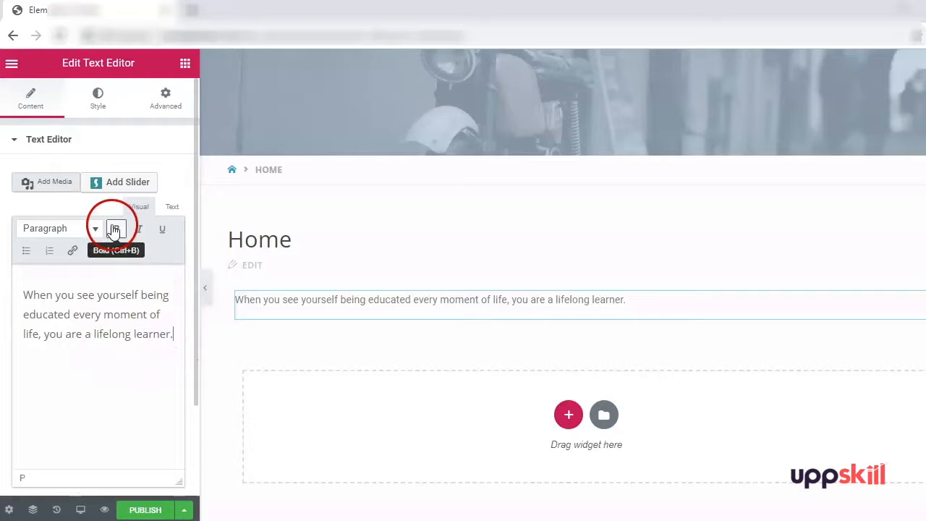
{"action": "left_click_drag", "start_coordinate": [117, 229], "coordinate": [26, 298]}
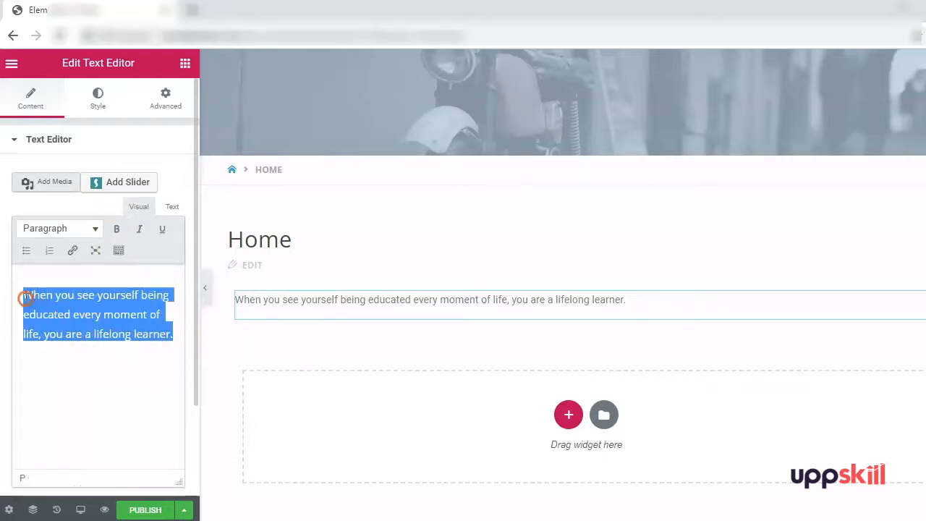
{"action": "left_click", "coordinate": [115, 229]}
{"action": "left_click", "coordinate": [26, 253]}
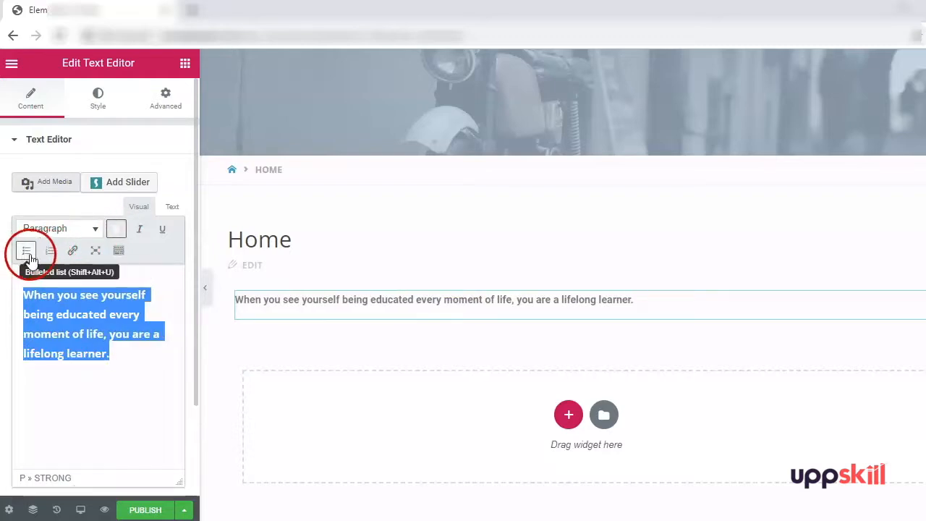
{"action": "left_click", "coordinate": [117, 250]}
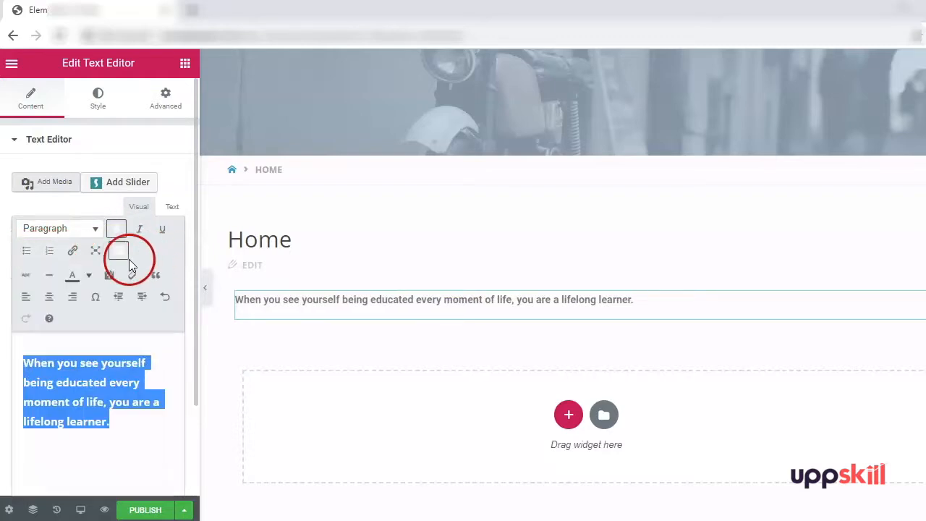
{"action": "left_click", "coordinate": [49, 298]}
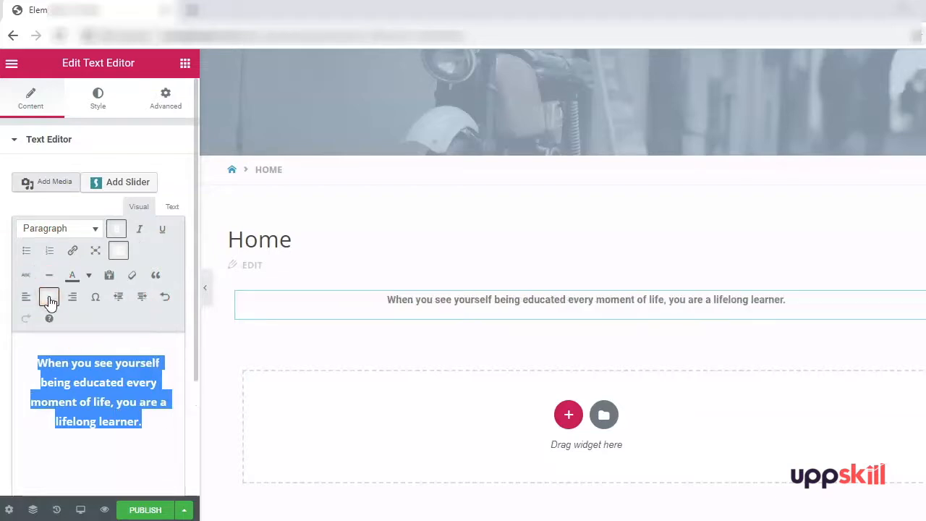
- Color the sentence dark blue (#003366) and check its HTML source before returning to the visual view
{"action": "left_click", "coordinate": [87, 276]}
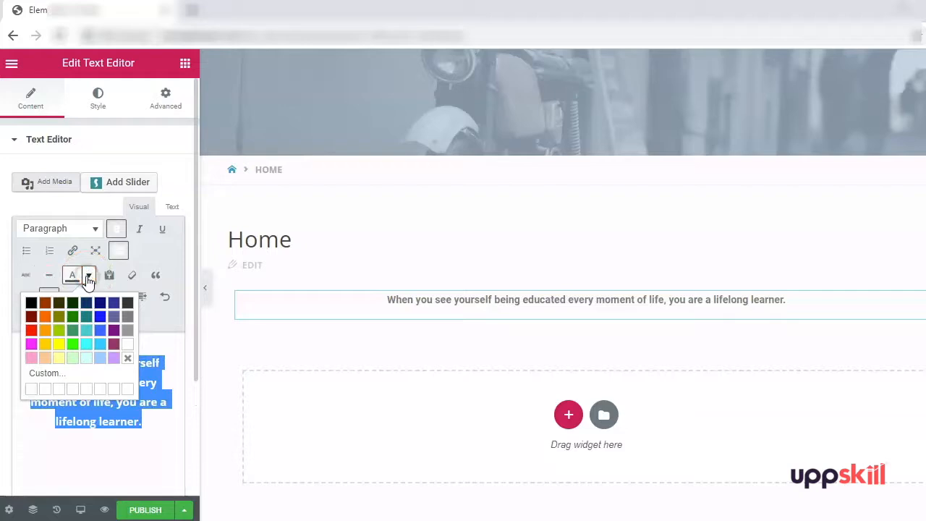
{"action": "left_click", "coordinate": [86, 303]}
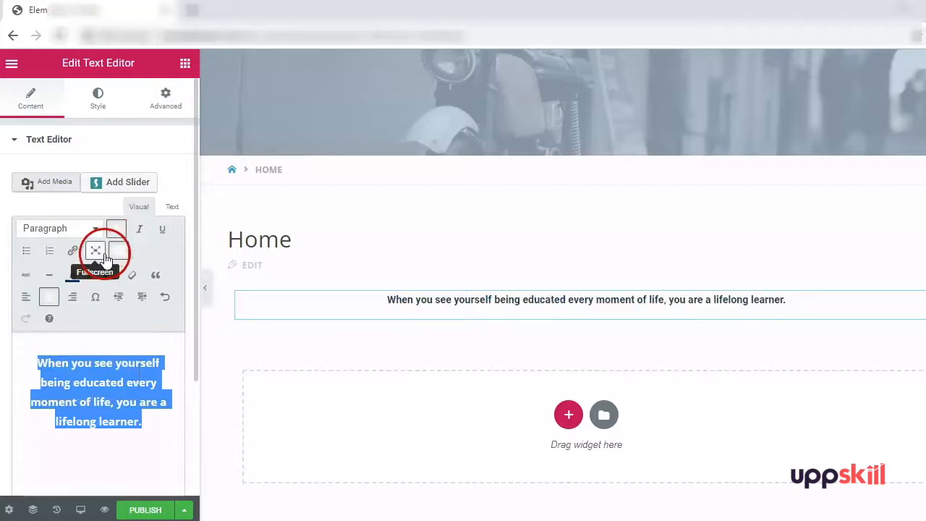
{"action": "left_click", "coordinate": [173, 208]}
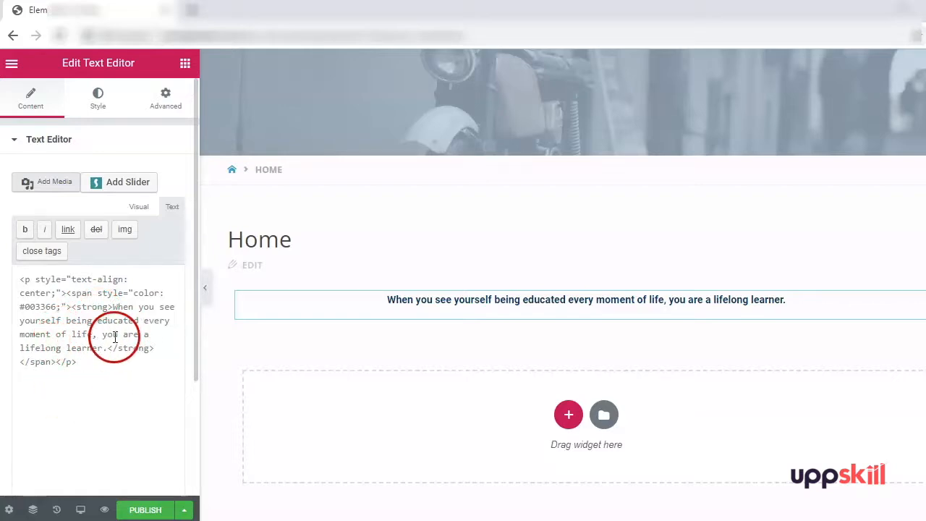
{"action": "left_click", "coordinate": [140, 210]}
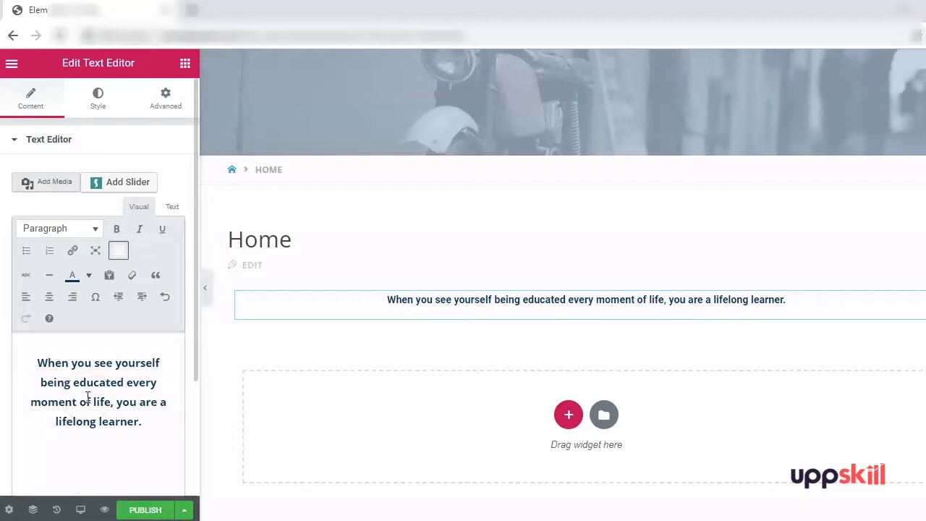
- Set the text widget's typography size to 20 px and look over the other typography options
{"action": "left_click", "coordinate": [100, 103]}
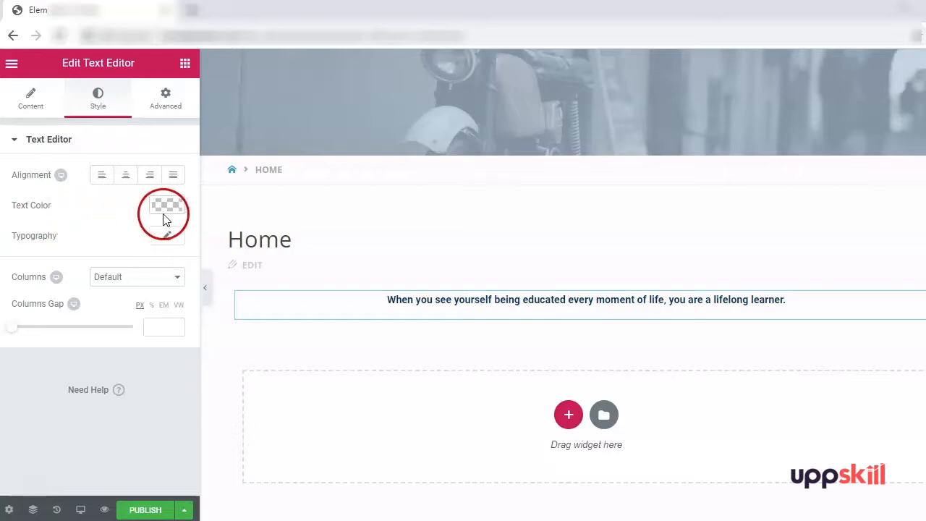
{"action": "left_click", "coordinate": [167, 236]}
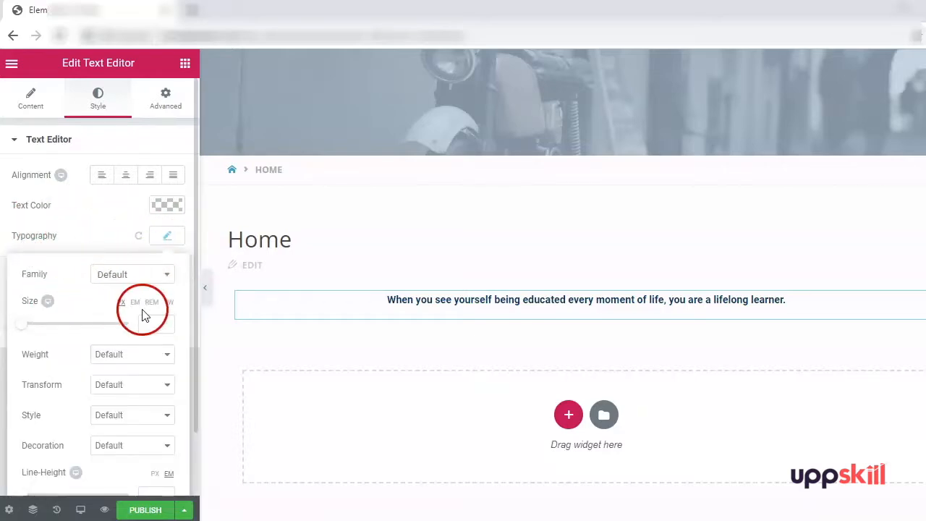
{"action": "left_click_drag", "start_coordinate": [11, 329], "coordinate": [23, 324]}
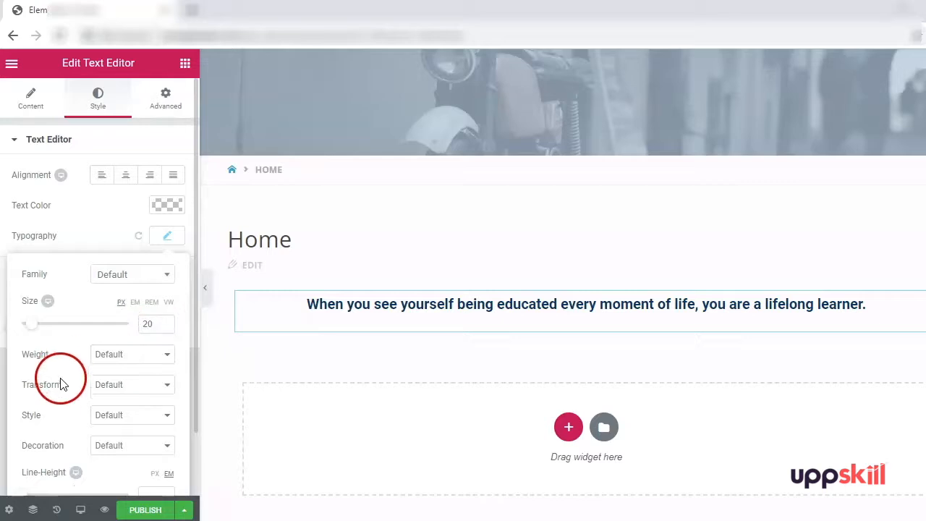
{"action": "scroll", "coordinate": [69, 405], "scroll_direction": "down", "scroll_amount": 1}
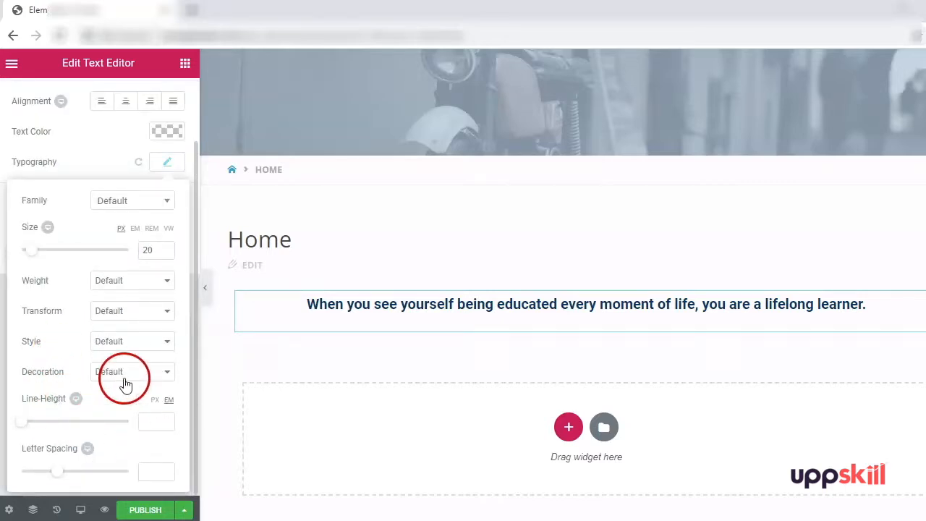
{"action": "scroll", "coordinate": [114, 365], "scroll_direction": "up", "scroll_amount": 1}
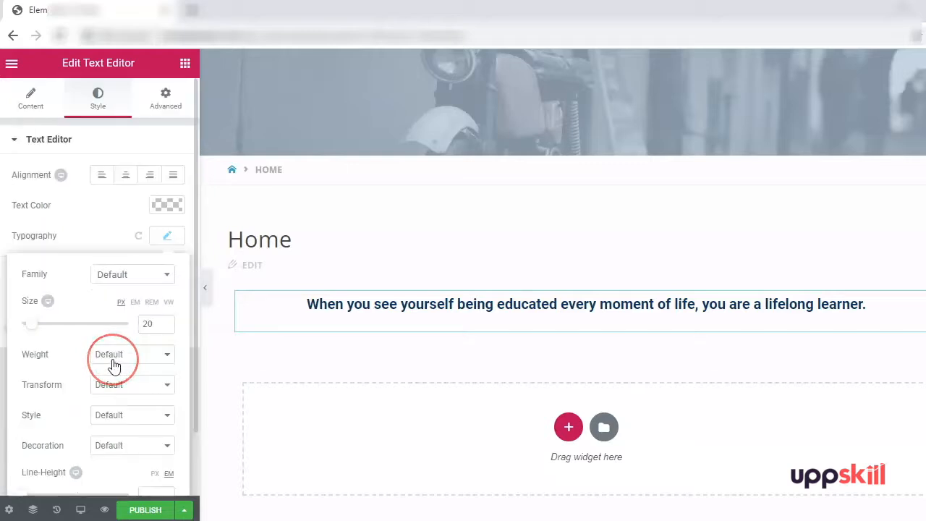
- Set the text widget's margin to 8 px on all four sides
{"action": "left_click", "coordinate": [165, 102]}
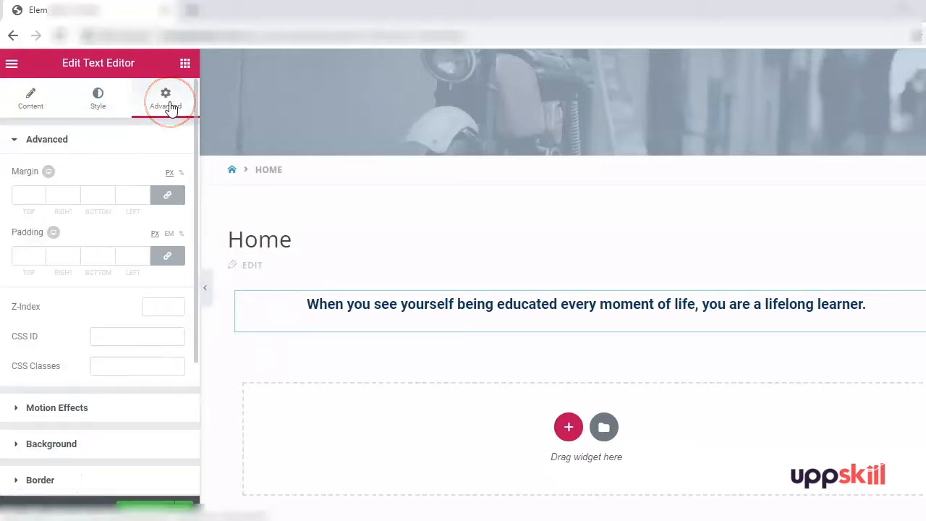
{"action": "left_click", "coordinate": [41, 197]}
{"action": "left_click", "coordinate": [42, 197]}
{"action": "left_click", "coordinate": [41, 196]}
{"action": "left_click", "coordinate": [41, 196]}
{"action": "left_click", "coordinate": [41, 197]}
{"action": "left_click", "coordinate": [41, 197]}
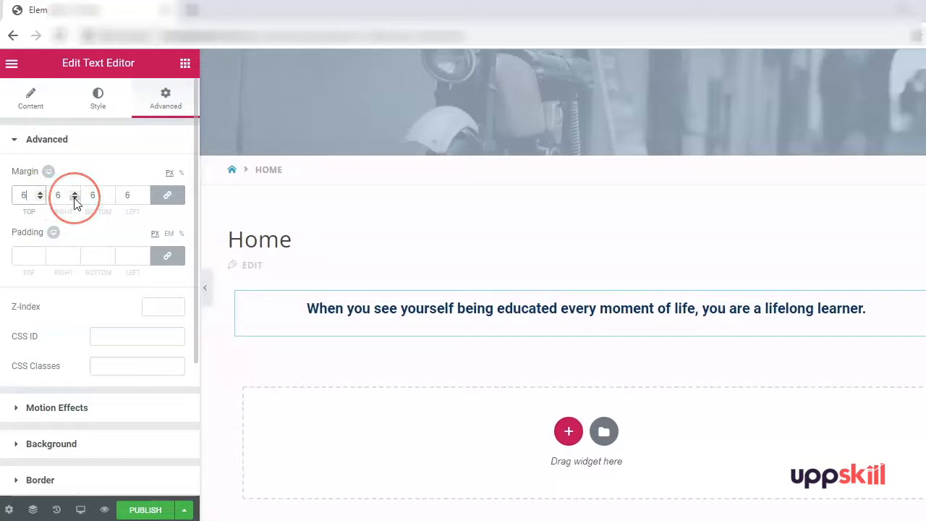
{"action": "left_click", "coordinate": [74, 193]}
{"action": "left_click", "coordinate": [74, 193]}
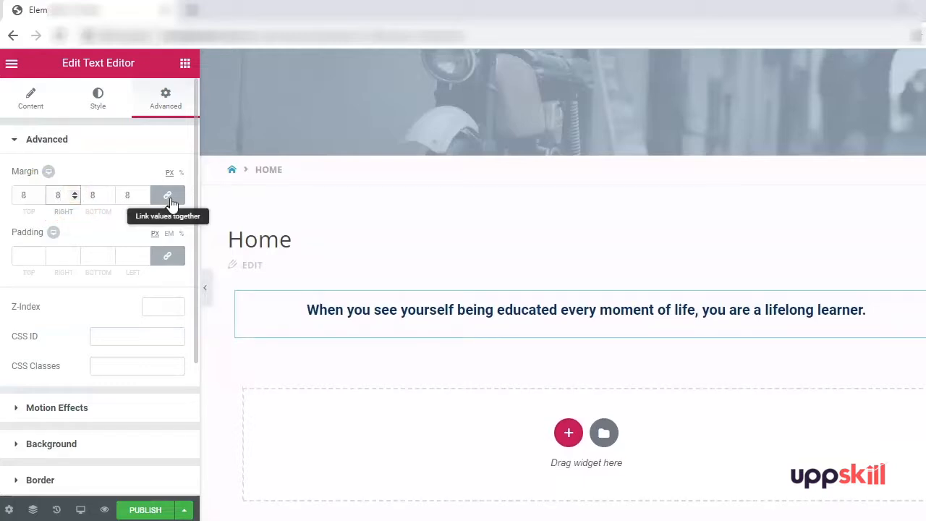
- Unlink the text widget's margin values and set the top and bottom margins to 12 px
{"action": "left_click", "coordinate": [170, 200]}
{"action": "left_click", "coordinate": [40, 192]}
{"action": "left_click", "coordinate": [40, 192]}
{"action": "left_click", "coordinate": [39, 193]}
{"action": "left_click", "coordinate": [40, 192]}
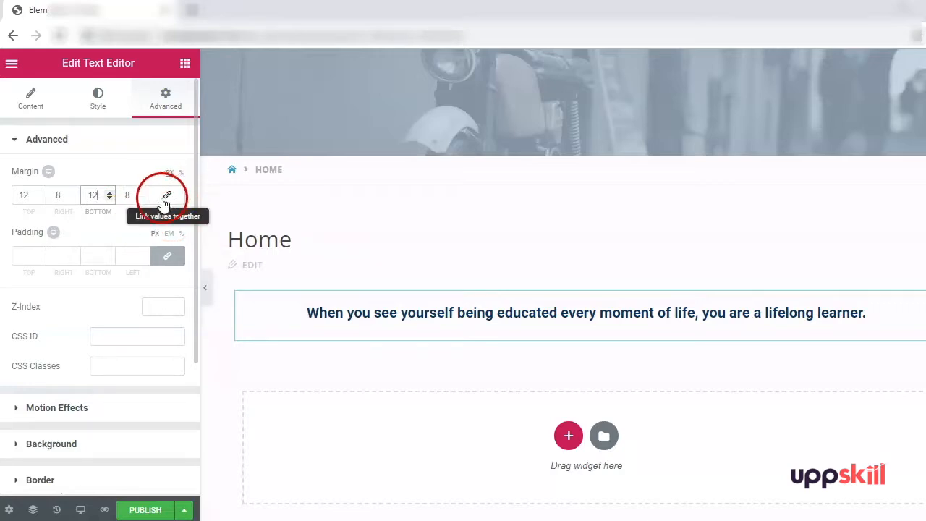
- Set the text widget's padding to 5 px on all four sides
{"action": "left_click", "coordinate": [40, 255]}
{"action": "left_click", "coordinate": [41, 255]}
{"action": "left_click", "coordinate": [40, 255]}
{"action": "left_click", "coordinate": [40, 254]}
{"action": "left_click", "coordinate": [41, 255]}
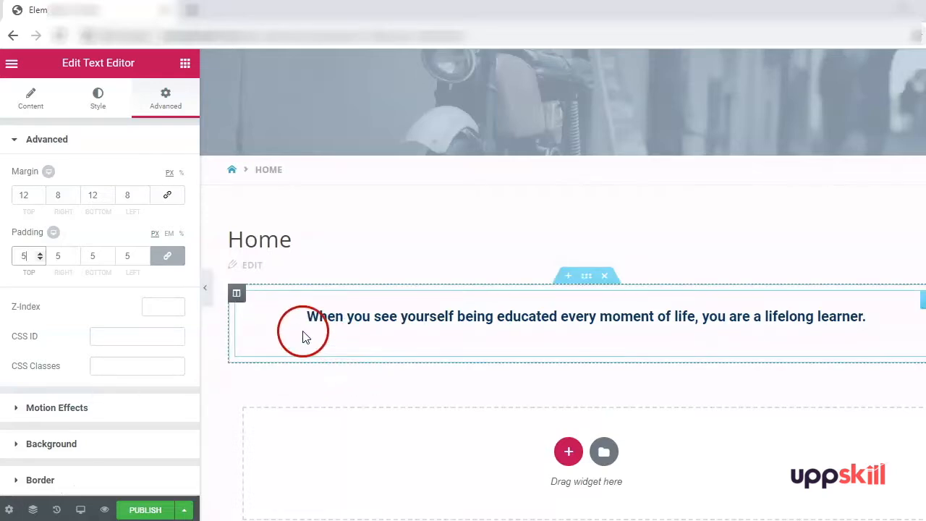
- Apply the Fade In entrance animation to the text widget
{"action": "left_click", "coordinate": [58, 407]}
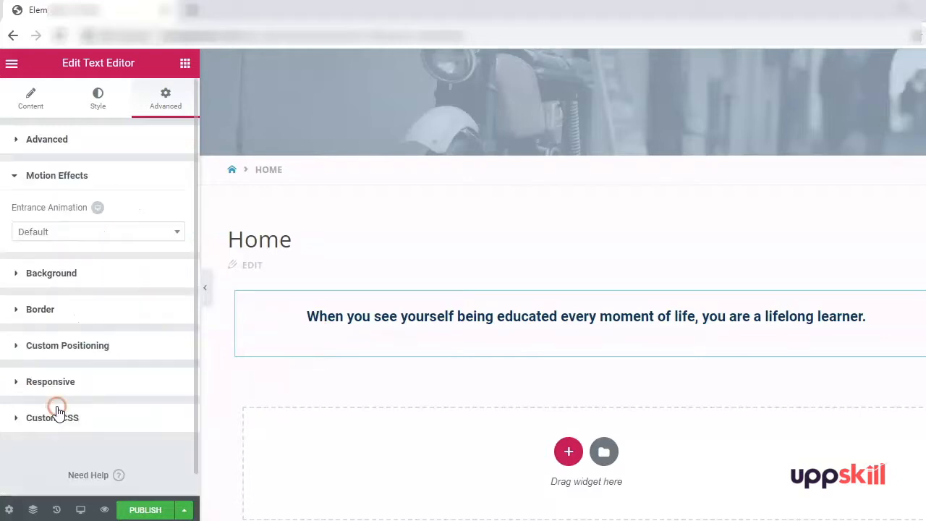
{"action": "left_click", "coordinate": [63, 233]}
{"action": "left_click", "coordinate": [56, 309]}
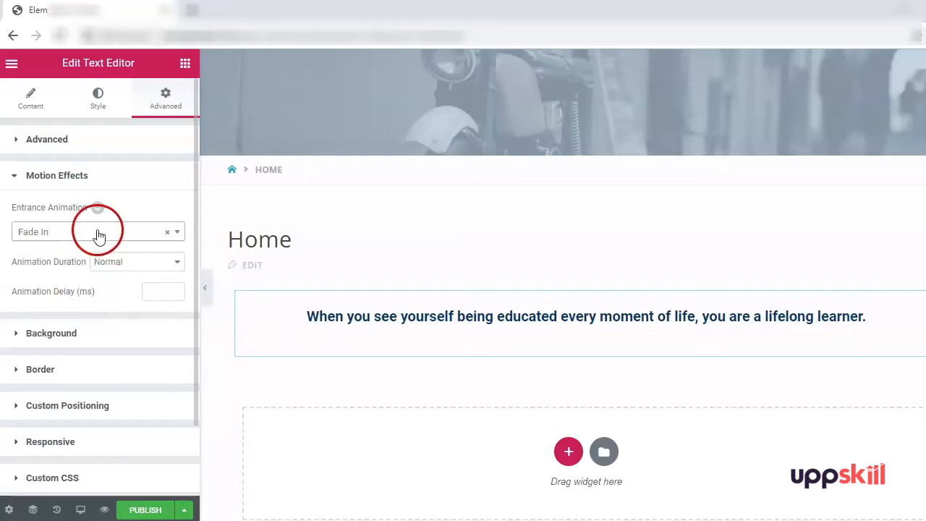
- Try a classic green hover background (#61ce70) on the text widget, and clear the color again
{"action": "left_click", "coordinate": [64, 334]}
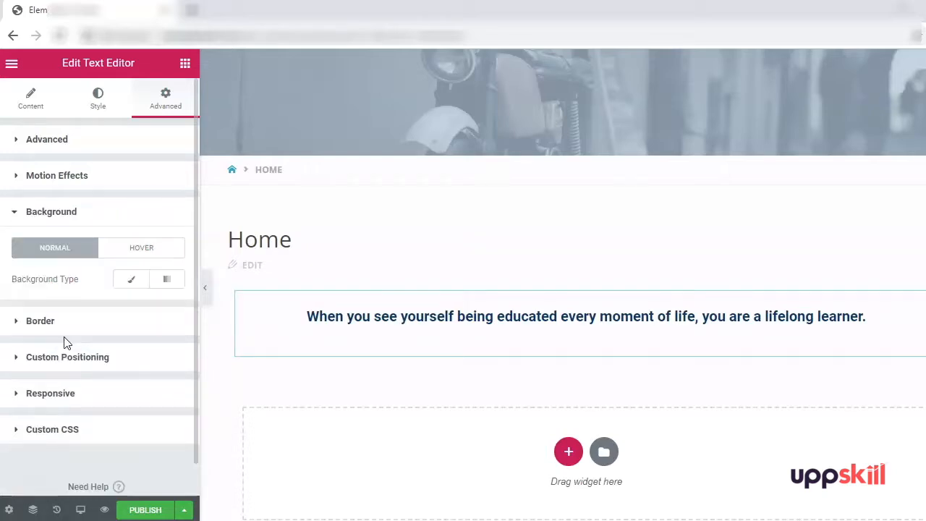
{"action": "left_click", "coordinate": [149, 253]}
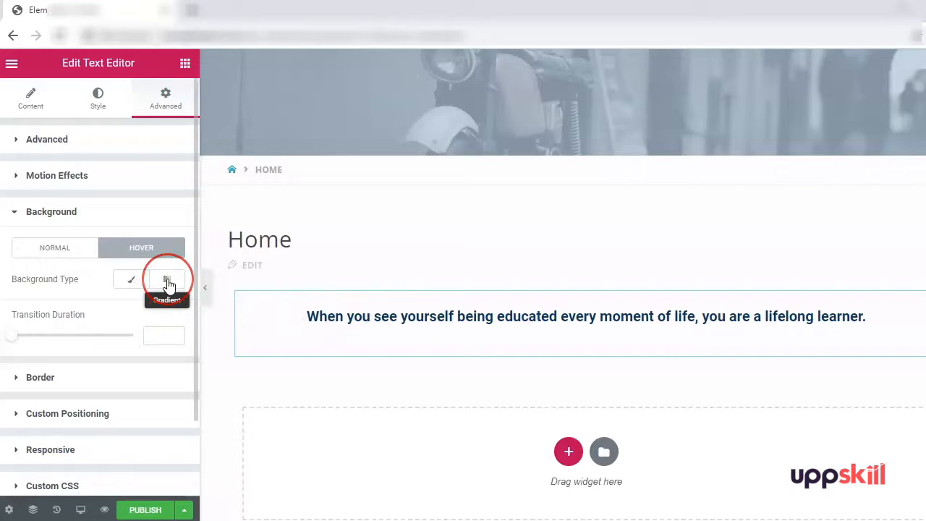
{"action": "left_click", "coordinate": [131, 279]}
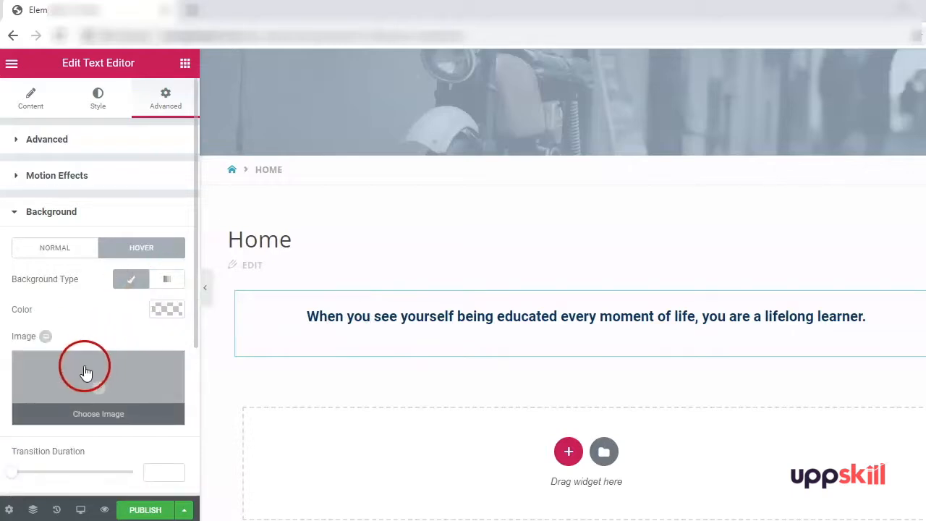
{"action": "left_click", "coordinate": [169, 308]}
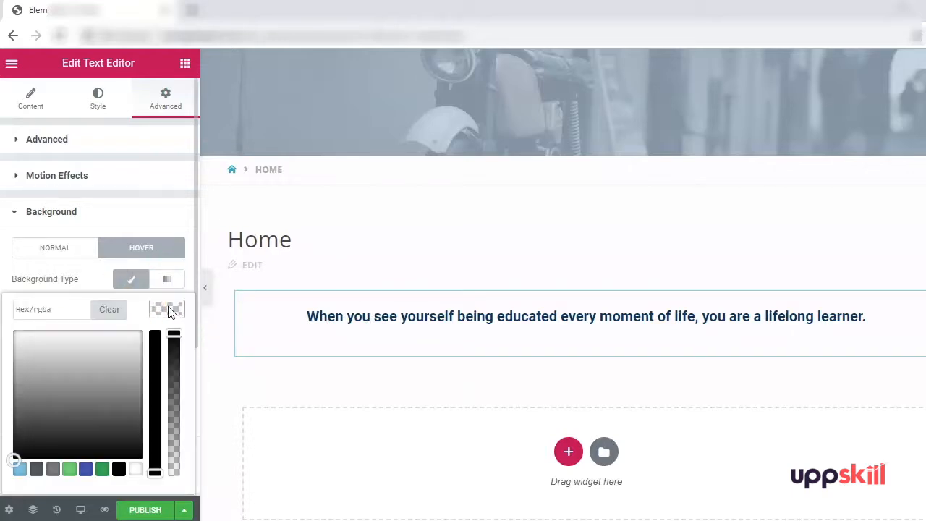
{"action": "left_click", "coordinate": [68, 470]}
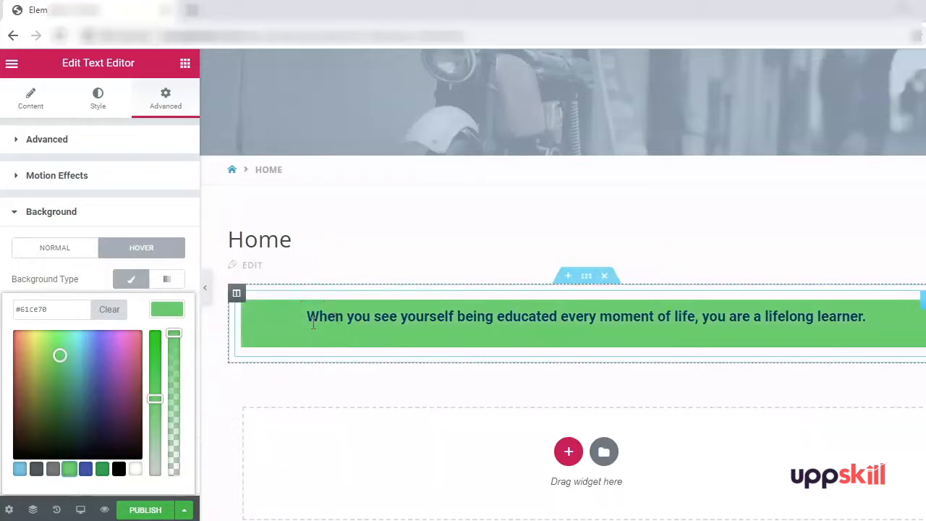
{"action": "left_click", "coordinate": [106, 310]}
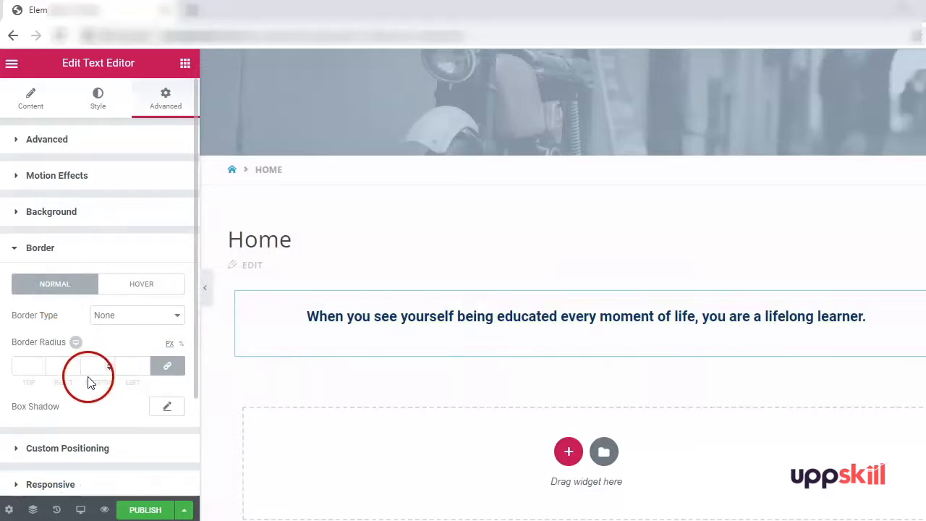
- Try the Full Width, Inline and Custom width options on the text widget, and restore the width to Default
{"action": "left_click", "coordinate": [41, 365]}
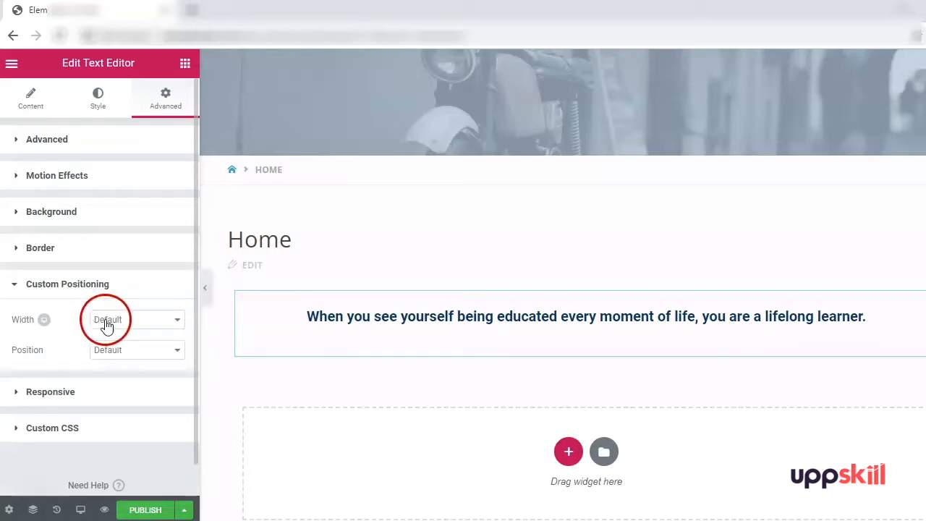
{"action": "left_click", "coordinate": [133, 321]}
{"action": "left_click", "coordinate": [132, 346]}
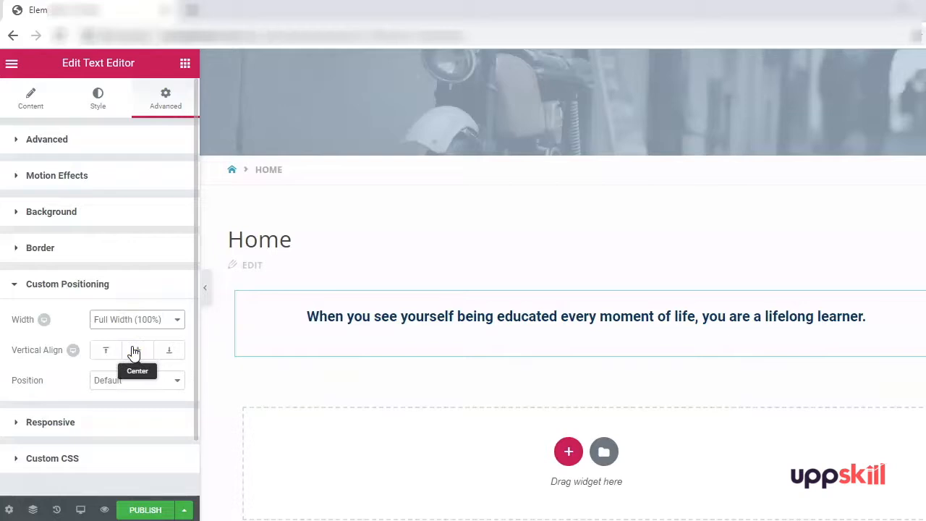
{"action": "left_click", "coordinate": [140, 322]}
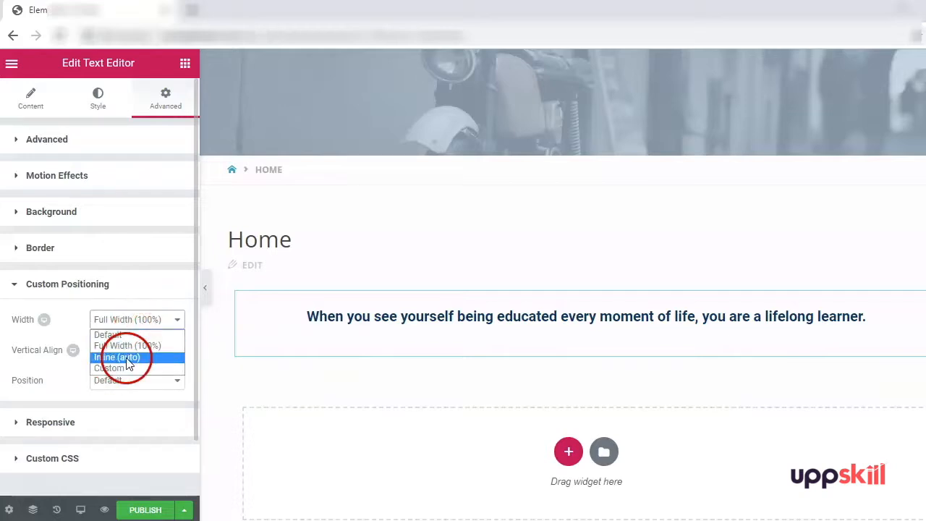
{"action": "left_click", "coordinate": [127, 357]}
{"action": "left_click", "coordinate": [141, 320]}
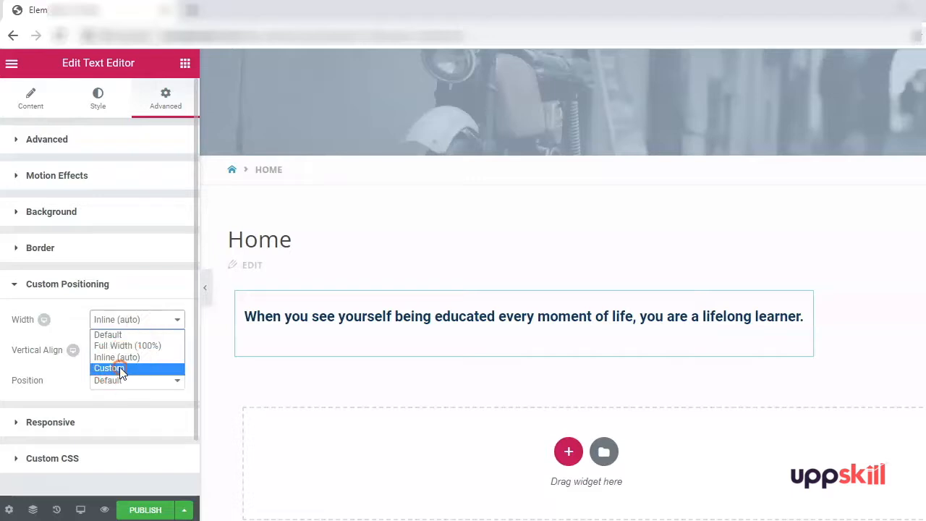
{"action": "left_click", "coordinate": [122, 370]}
{"action": "left_click_drag", "start_coordinate": [121, 372], "coordinate": [8, 370]}
{"action": "left_click", "coordinate": [149, 321]}
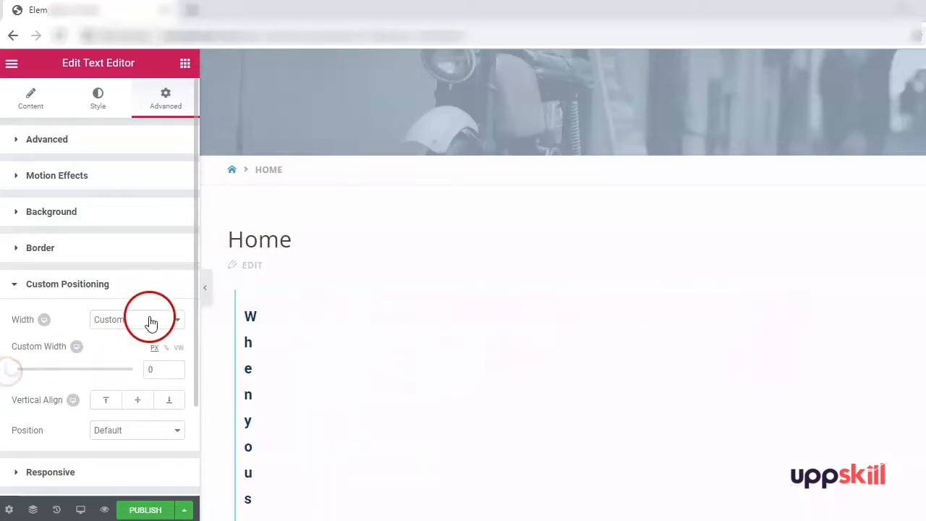
{"action": "left_click", "coordinate": [140, 335]}
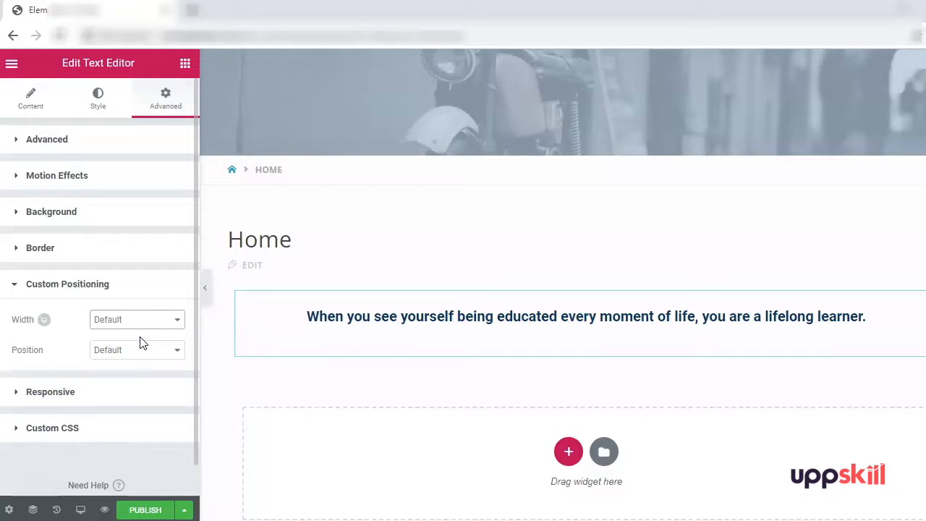
- Try the Absolute position on the text widget, restore it to Default, and look over the responsive visibility options
{"action": "left_click", "coordinate": [123, 351]}
{"action": "left_click", "coordinate": [123, 351]}
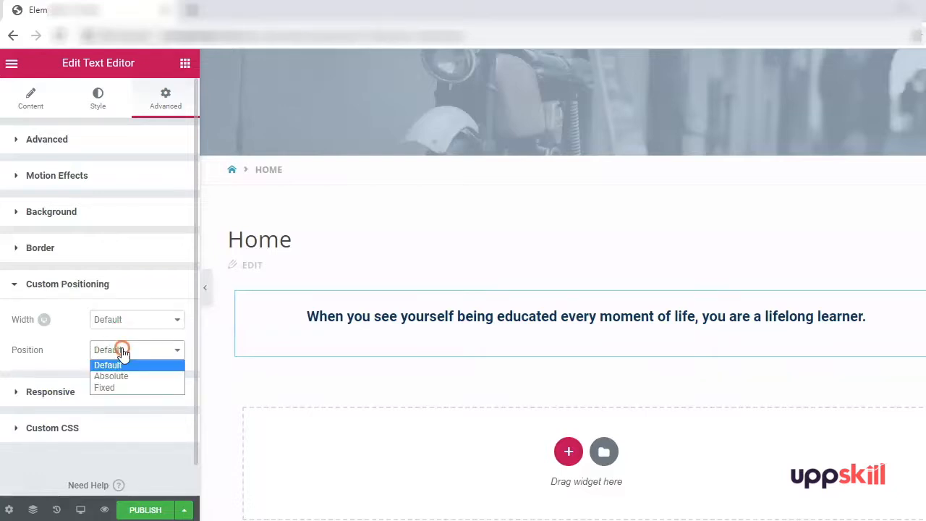
{"action": "left_click", "coordinate": [121, 376]}
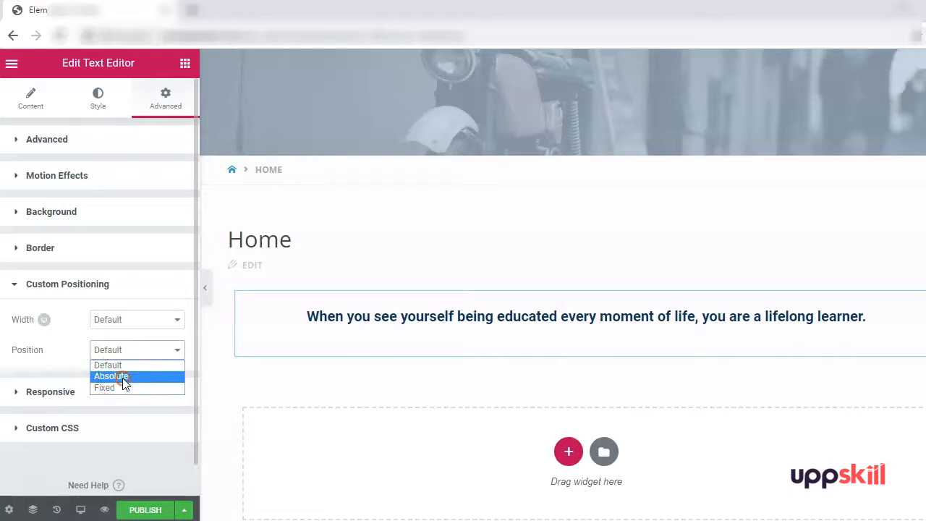
{"action": "left_click", "coordinate": [121, 377]}
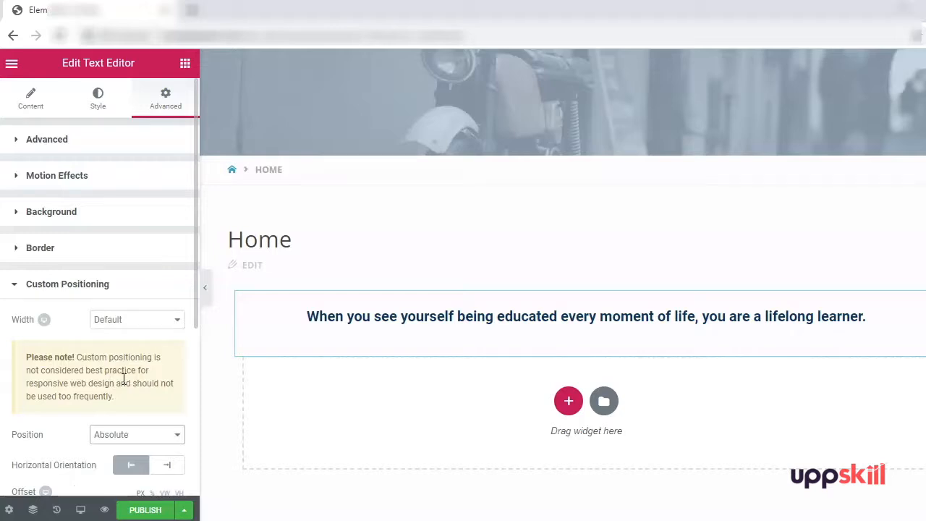
{"action": "left_click", "coordinate": [108, 435]}
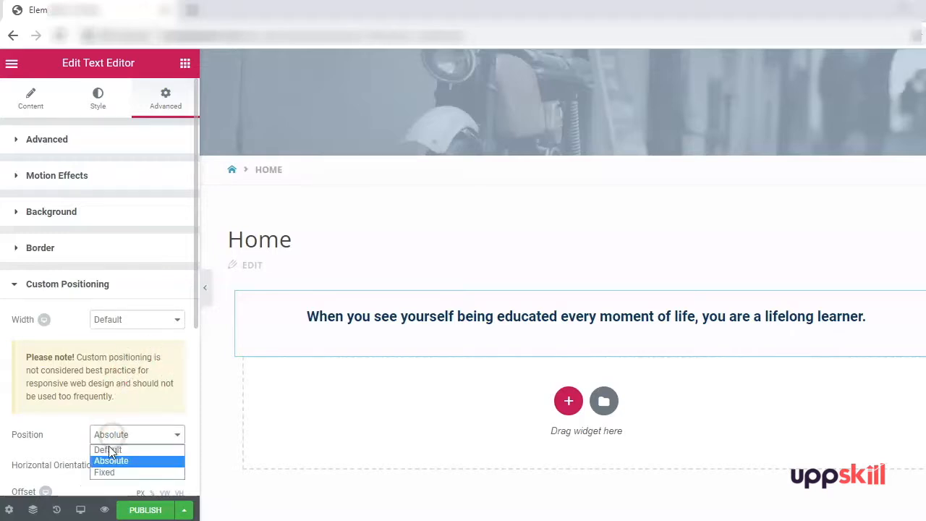
{"action": "left_click", "coordinate": [108, 449]}
{"action": "left_click", "coordinate": [101, 362]}
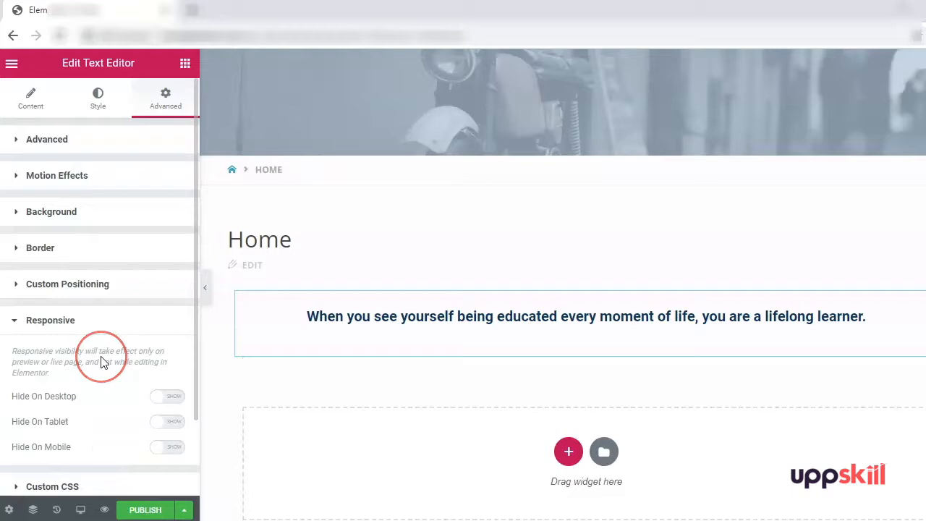
{"action": "scroll", "coordinate": [102, 362], "scroll_direction": "down", "scroll_amount": 1}
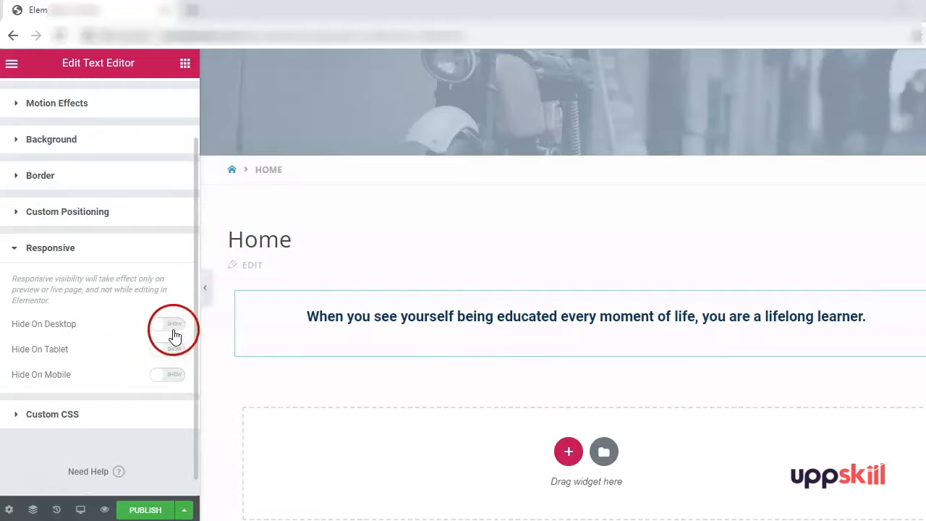
- Add an Image Carousel widget in a new section below the text and open it for editing
{"action": "left_click", "coordinate": [11, 64]}
{"action": "left_click", "coordinate": [11, 65]}
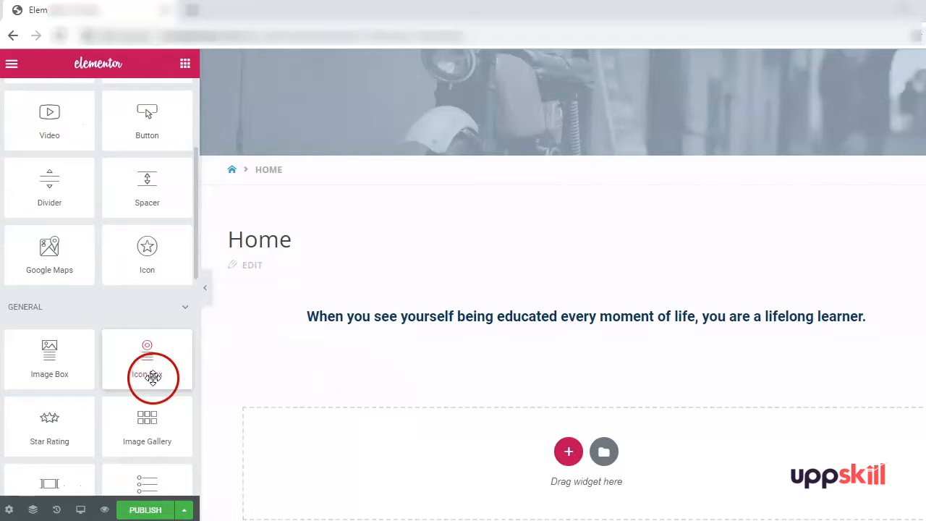
{"action": "scroll", "coordinate": [47, 354], "scroll_direction": "down", "scroll_amount": 2}
{"action": "left_click_drag", "start_coordinate": [47, 353], "coordinate": [402, 480]}
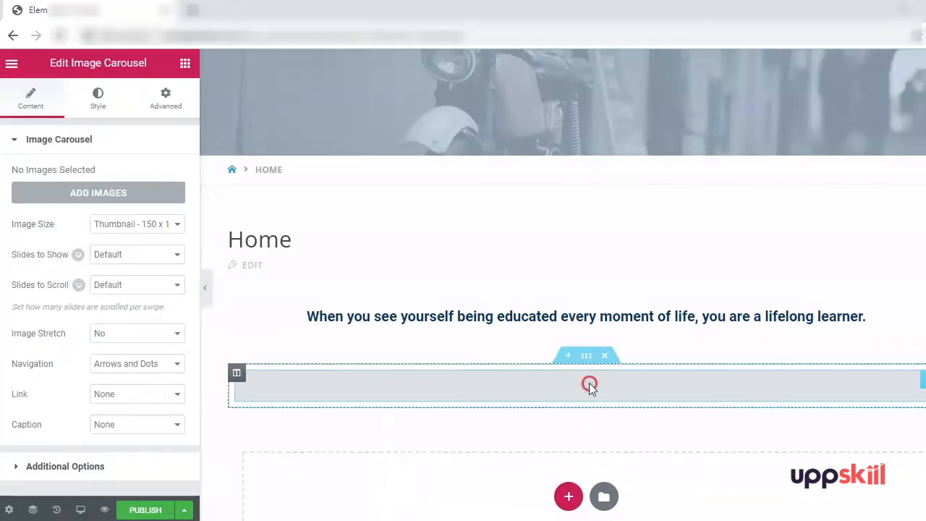
{"action": "right_click", "coordinate": [589, 386]}
{"action": "left_click", "coordinate": [669, 324]}
- Add the teach and library images from the media library to the carousel as a new gallery
{"action": "left_click", "coordinate": [60, 198]}
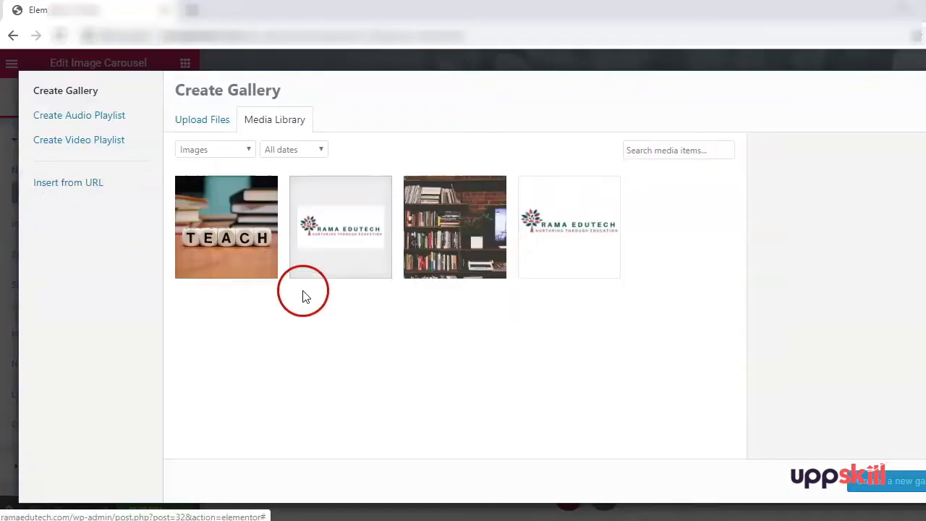
{"action": "left_click", "coordinate": [228, 265]}
{"action": "left_click", "coordinate": [455, 266]}
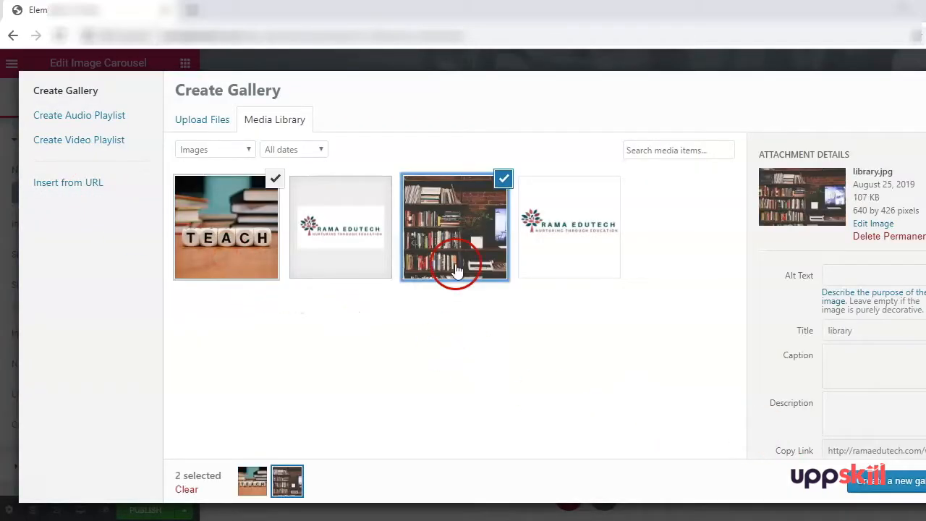
{"action": "left_click", "coordinate": [897, 480]}
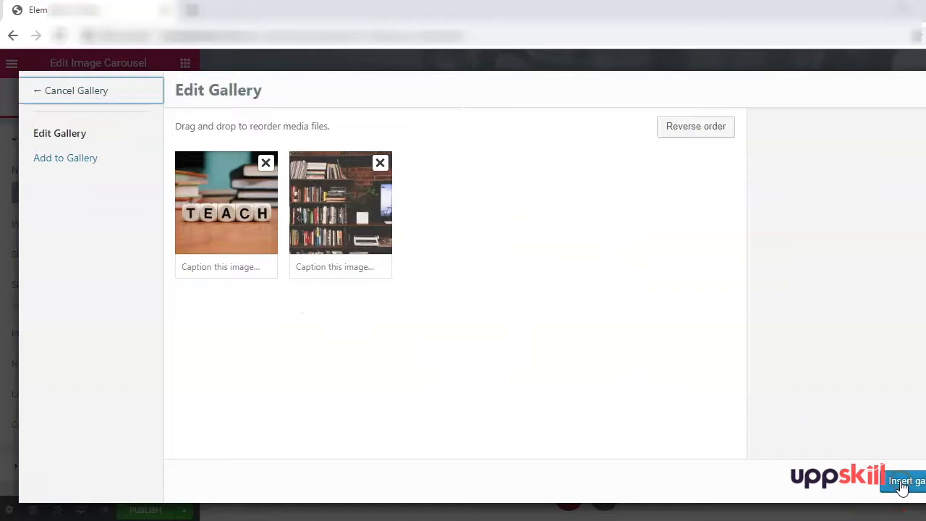
{"action": "left_click", "coordinate": [893, 480]}
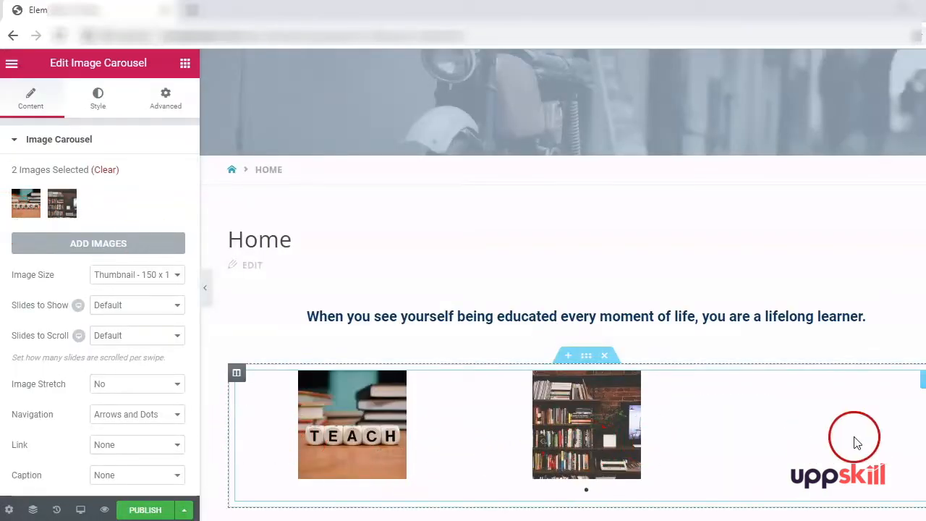
- Try the Medium Large image size on the carousel, and set the image size to Medium - 300 x 300
{"action": "left_click", "coordinate": [110, 280]}
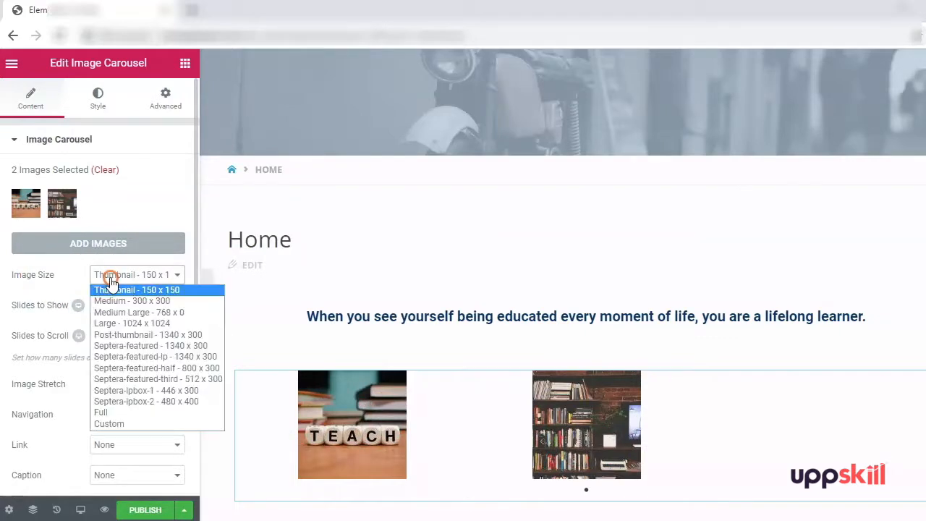
{"action": "left_click", "coordinate": [159, 312]}
{"action": "left_click", "coordinate": [166, 275]}
{"action": "left_click", "coordinate": [176, 300]}
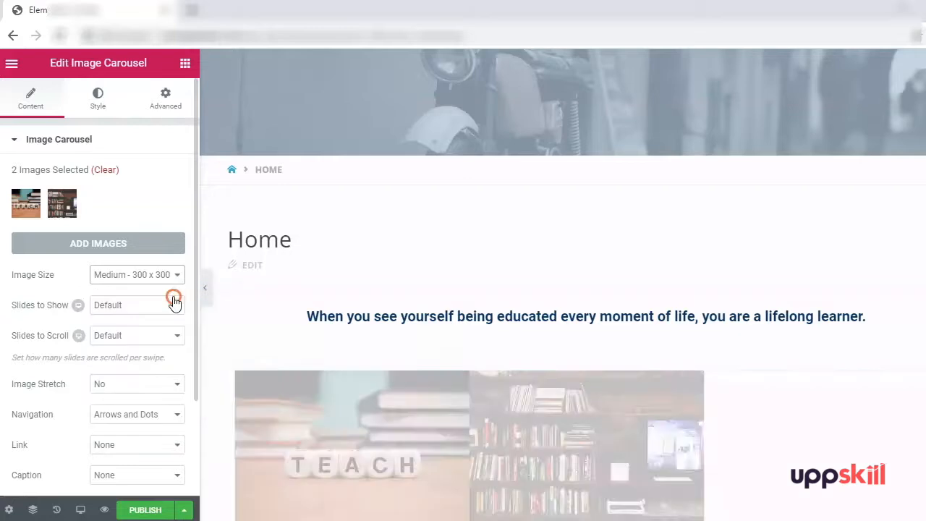
- Keep the carousel's navigation at Arrows and Dots, and set its link to Custom URL
{"action": "scroll", "coordinate": [123, 325], "scroll_direction": "down", "scroll_amount": 1}
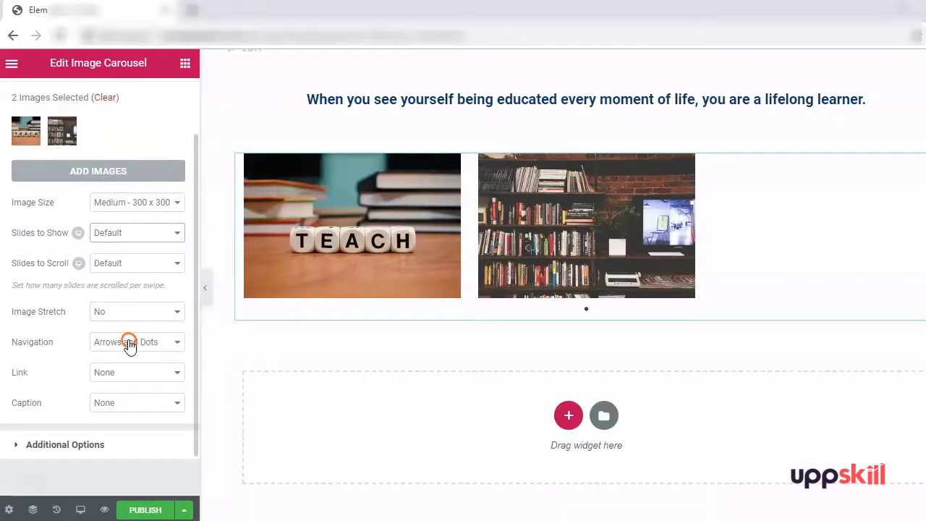
{"action": "left_click", "coordinate": [129, 344]}
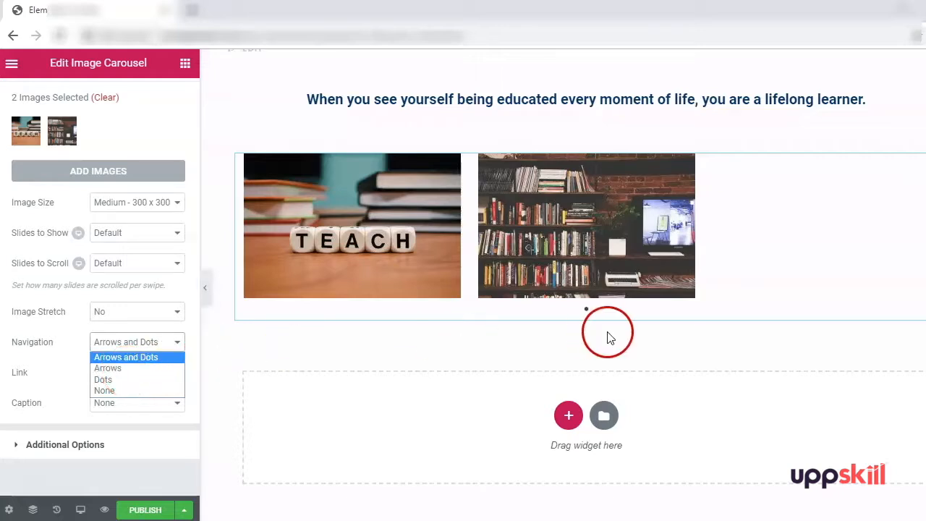
{"action": "left_click", "coordinate": [136, 359]}
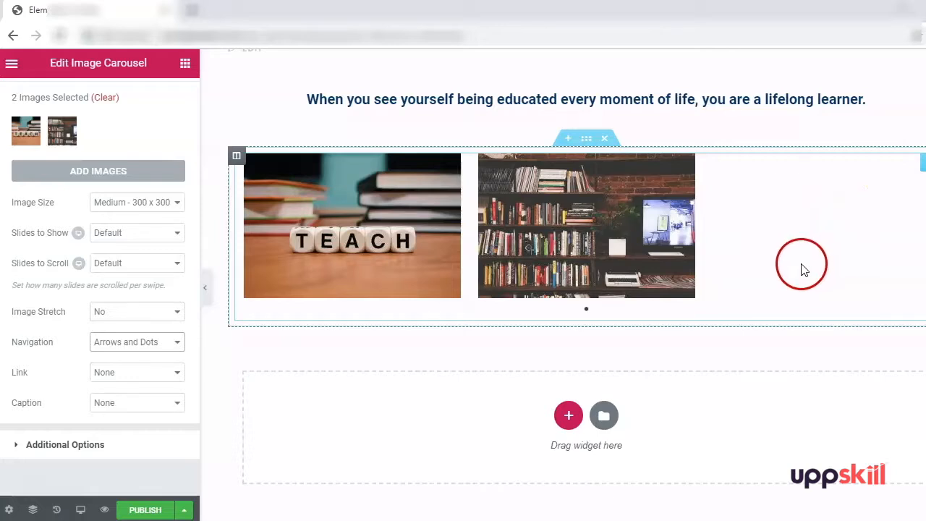
{"action": "left_click", "coordinate": [124, 371]}
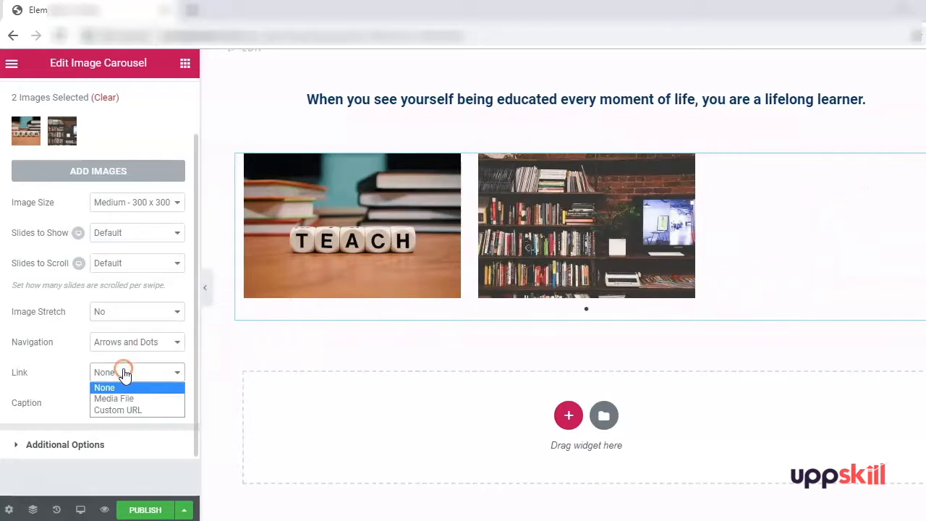
{"action": "left_click", "coordinate": [133, 409]}
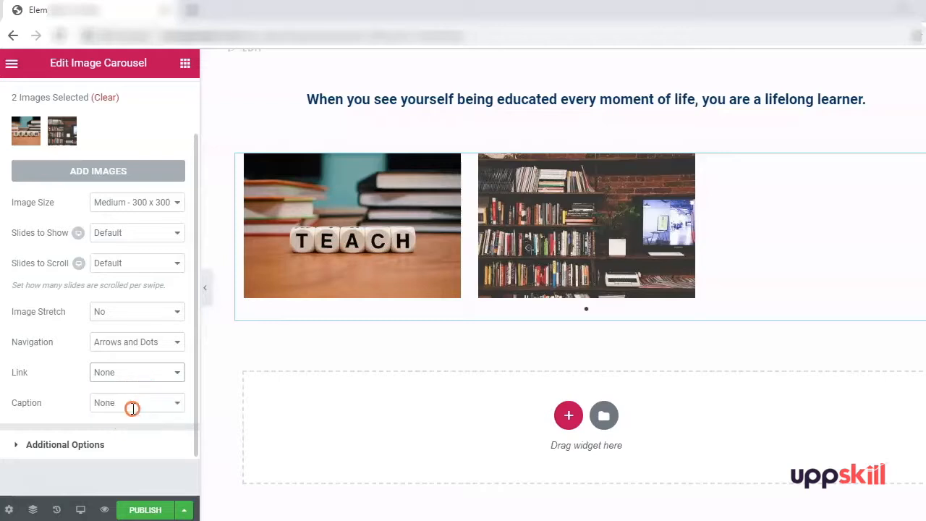
- Try the Caption and Description options for the carousel's image captions, and set the caption to Title
{"action": "left_click", "coordinate": [134, 431]}
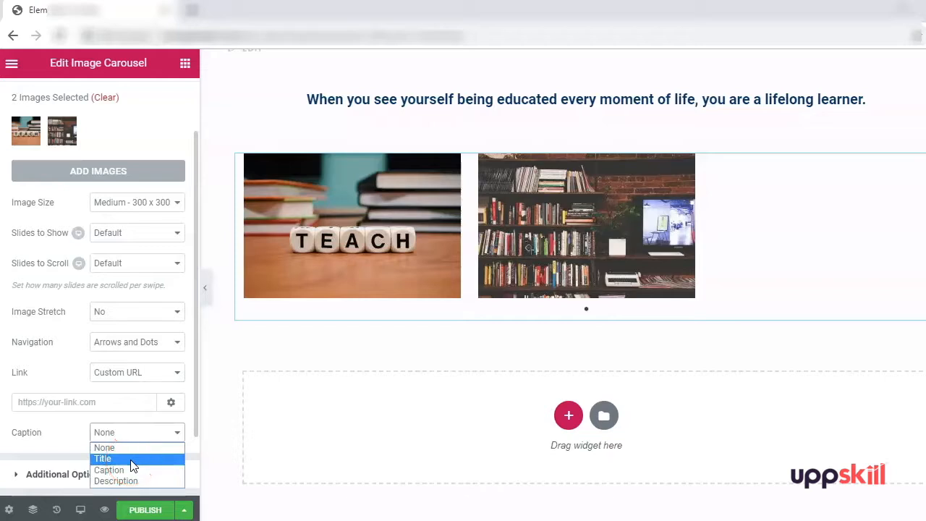
{"action": "left_click", "coordinate": [133, 458]}
{"action": "left_click", "coordinate": [133, 431]}
{"action": "left_click", "coordinate": [129, 470]}
{"action": "left_click", "coordinate": [133, 432]}
{"action": "left_click", "coordinate": [126, 481]}
{"action": "left_click", "coordinate": [148, 433]}
{"action": "left_click", "coordinate": [134, 458]}
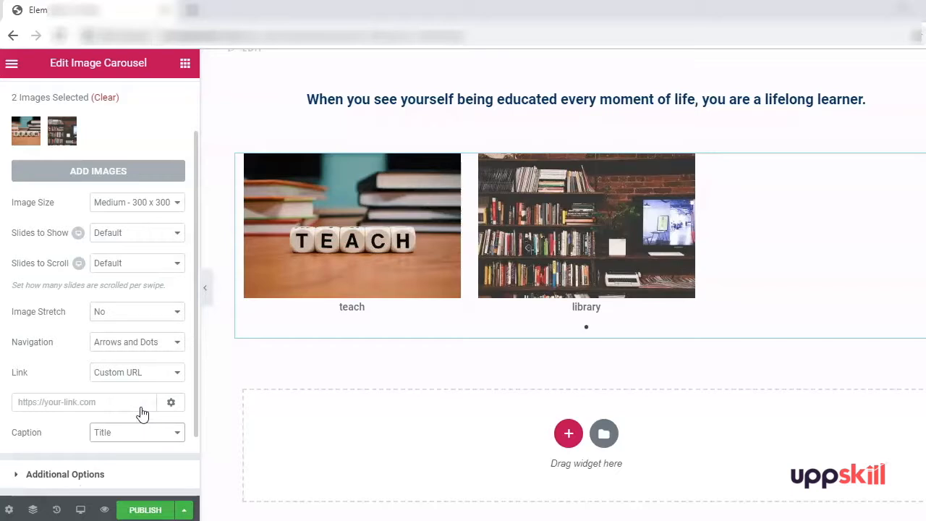
- Look over the carousel's additional options, try the Right direction, and restore the direction to Left
{"action": "scroll", "coordinate": [141, 412], "scroll_direction": "down", "scroll_amount": 2}
{"action": "left_click", "coordinate": [58, 396]}
{"action": "left_click", "coordinate": [67, 250]}
{"action": "left_click", "coordinate": [67, 212]}
{"action": "left_click_drag", "start_coordinate": [82, 211], "coordinate": [33, 283]}
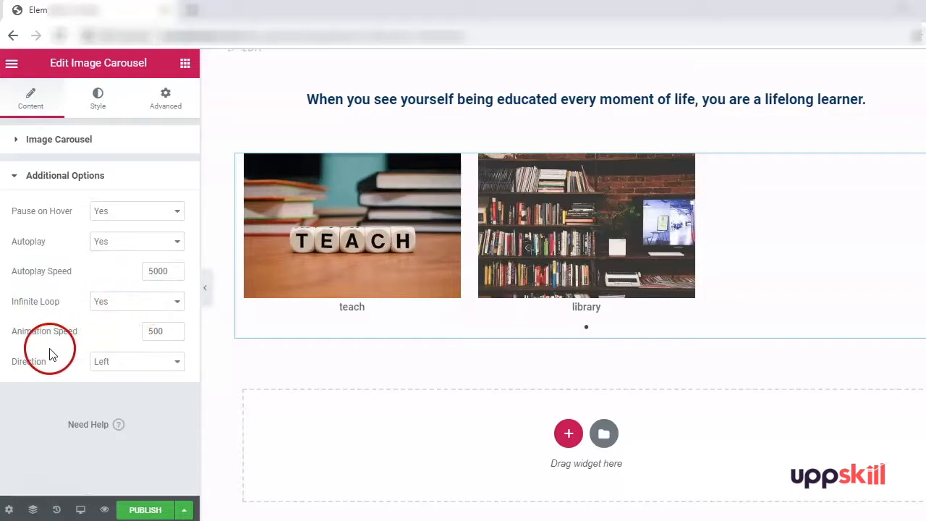
{"action": "left_click", "coordinate": [128, 364]}
{"action": "left_click", "coordinate": [124, 388]}
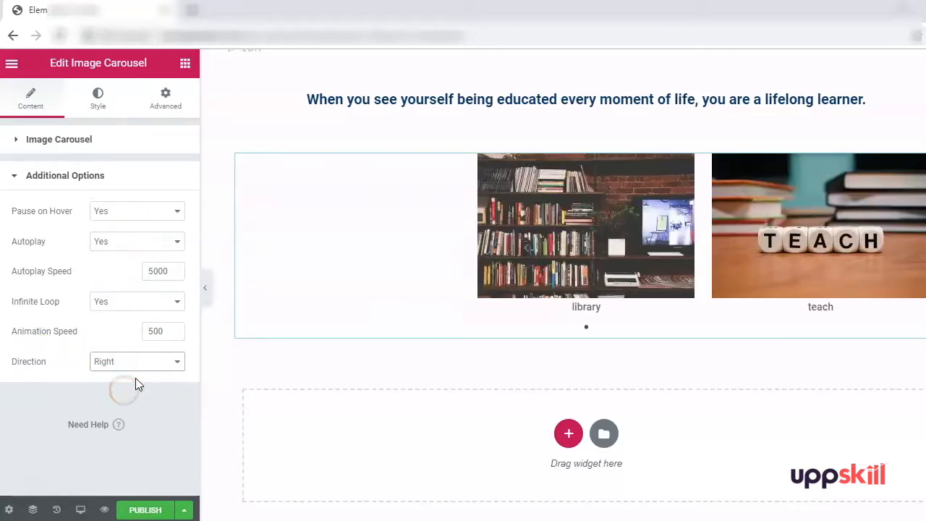
{"action": "left_click", "coordinate": [145, 373]}
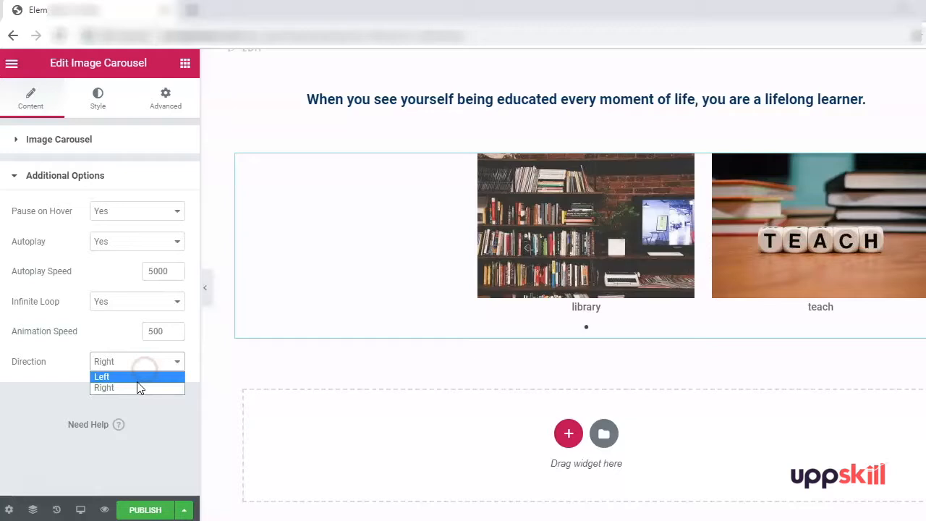
{"action": "left_click", "coordinate": [140, 377]}
- Look over the carousel's navigation styling, try a custom image spacing of 50, and restore the spacing to Default
{"action": "left_click", "coordinate": [101, 113]}
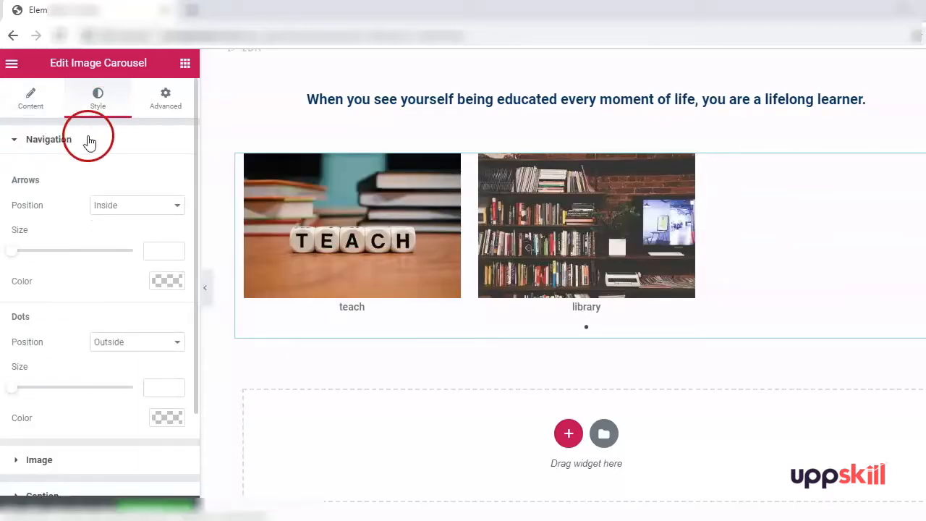
{"action": "scroll", "coordinate": [87, 344], "scroll_direction": "down", "scroll_amount": 2}
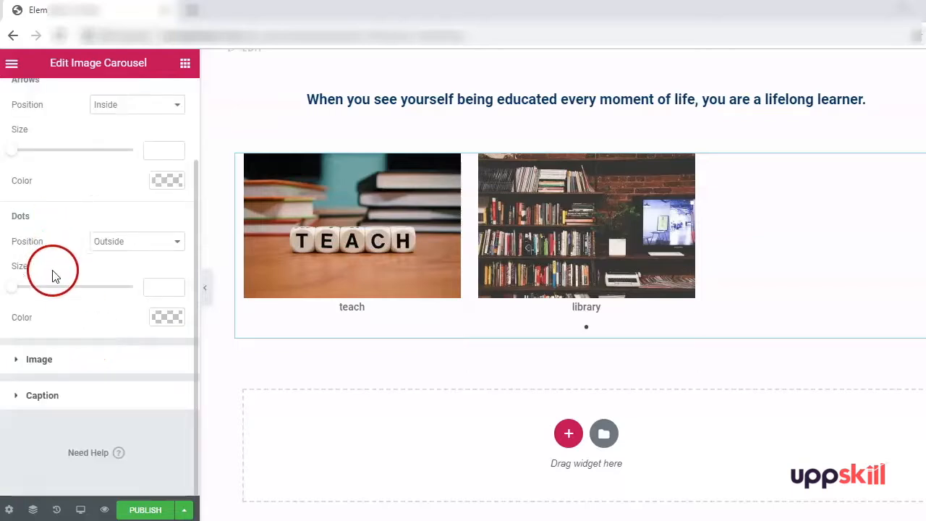
{"action": "left_click", "coordinate": [61, 358]}
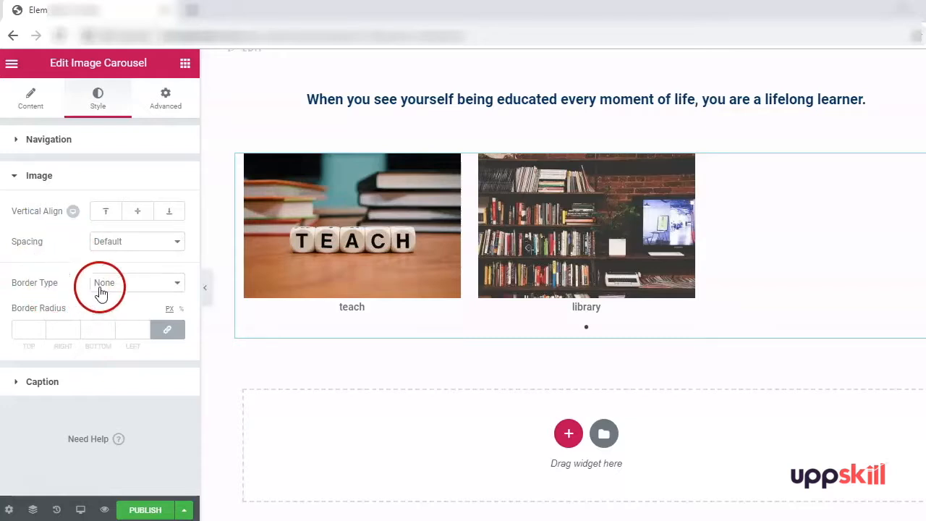
{"action": "left_click", "coordinate": [112, 243]}
{"action": "left_click", "coordinate": [109, 269]}
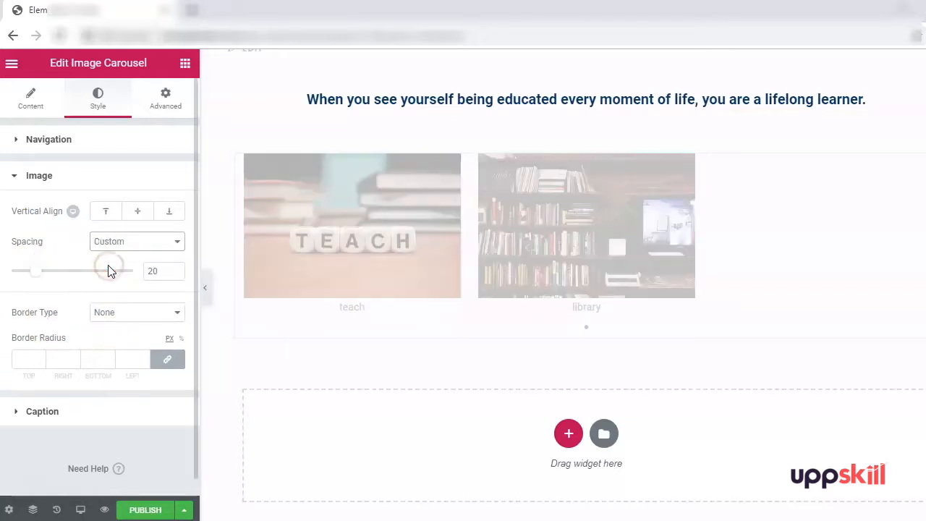
{"action": "left_click_drag", "start_coordinate": [35, 270], "coordinate": [71, 280]}
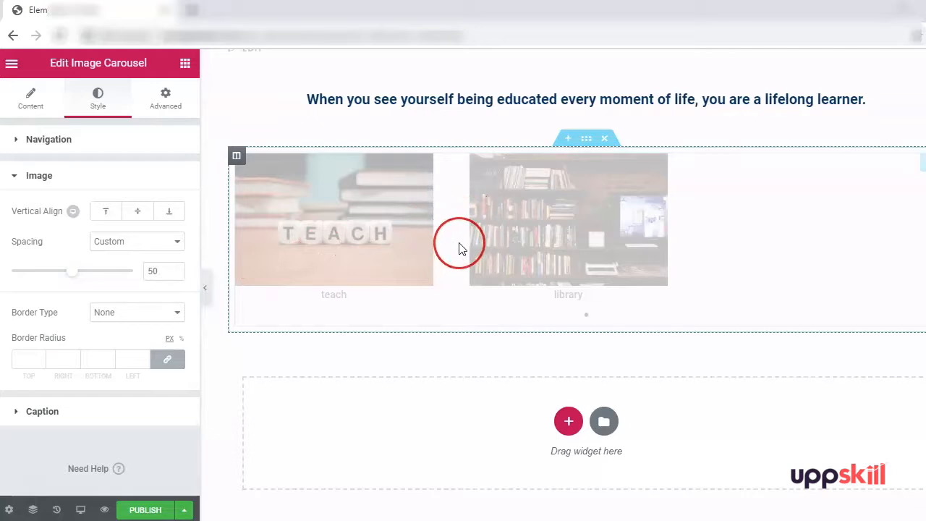
{"action": "left_click_drag", "start_coordinate": [73, 275], "coordinate": [24, 285]}
{"action": "left_click", "coordinate": [113, 241]}
{"action": "left_click", "coordinate": [108, 253]}
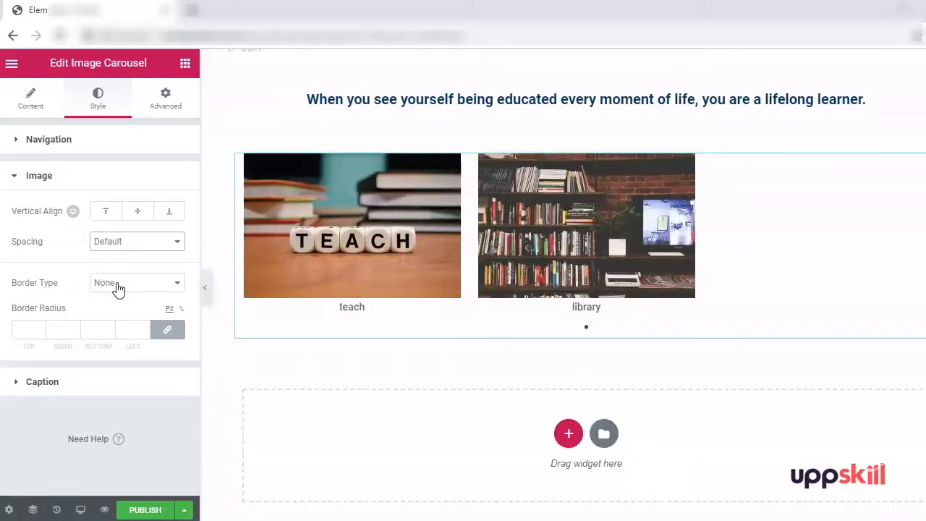
- Try Times New Roman as the caption font, restore the family to Default, and look over the carousel's advanced settings
{"action": "left_click", "coordinate": [55, 383]}
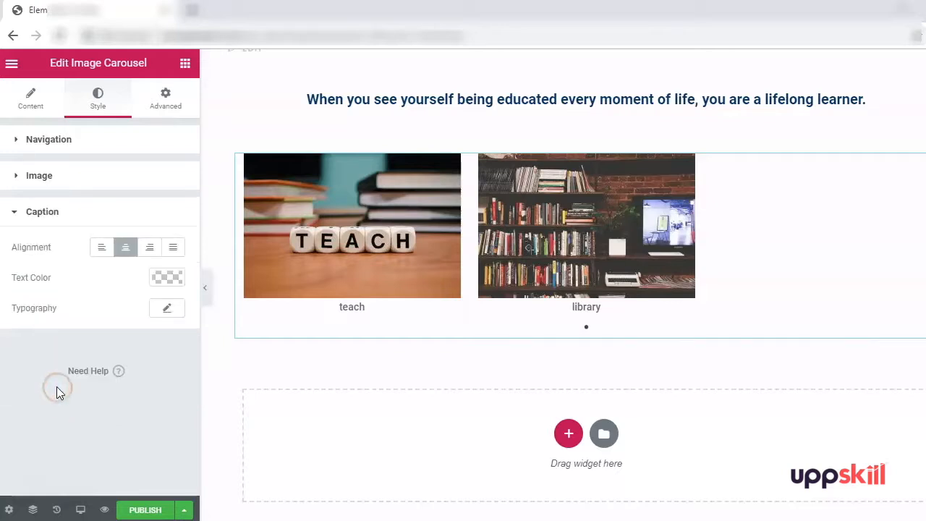
{"action": "left_click", "coordinate": [167, 313]}
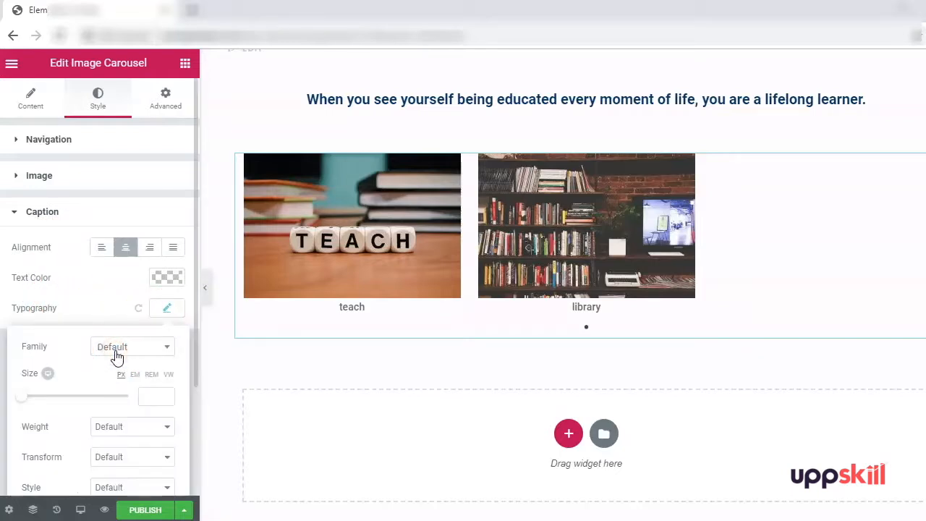
{"action": "left_click", "coordinate": [133, 346]}
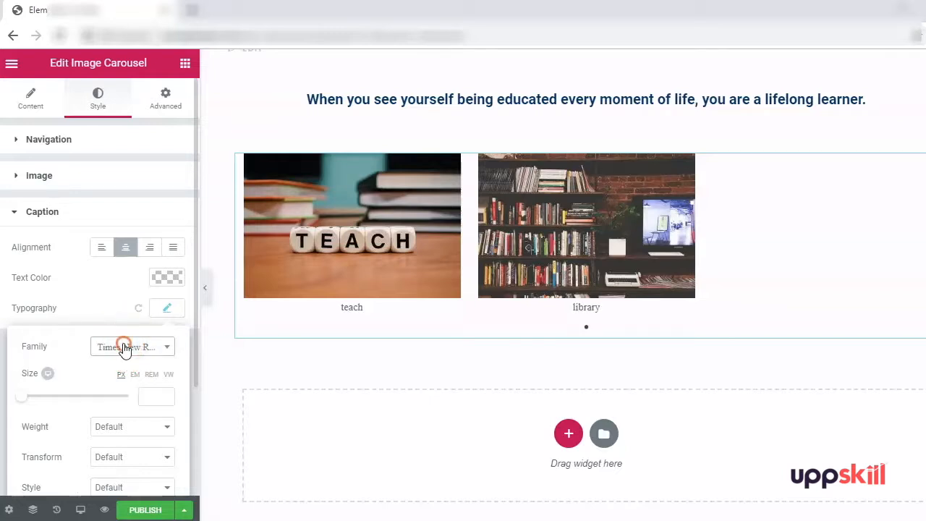
{"action": "left_click", "coordinate": [124, 347]}
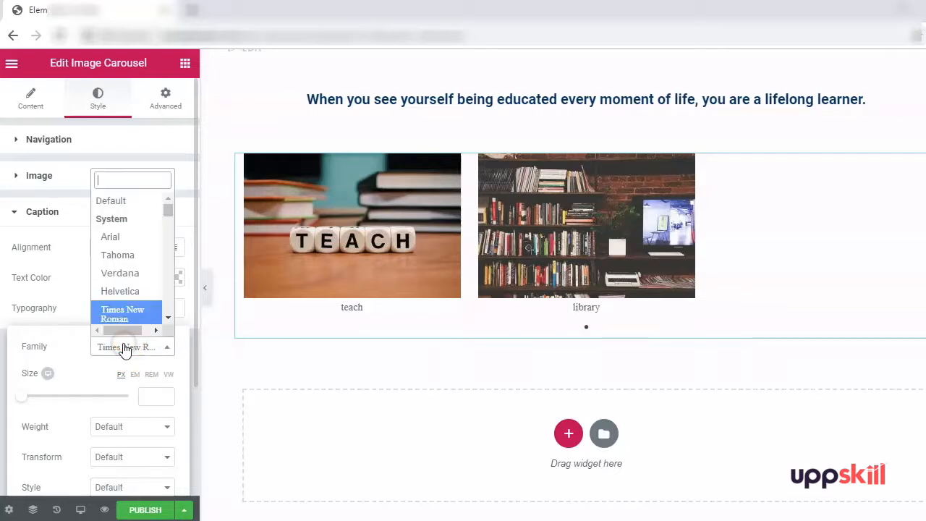
{"action": "left_click", "coordinate": [120, 200]}
{"action": "left_click", "coordinate": [167, 106]}
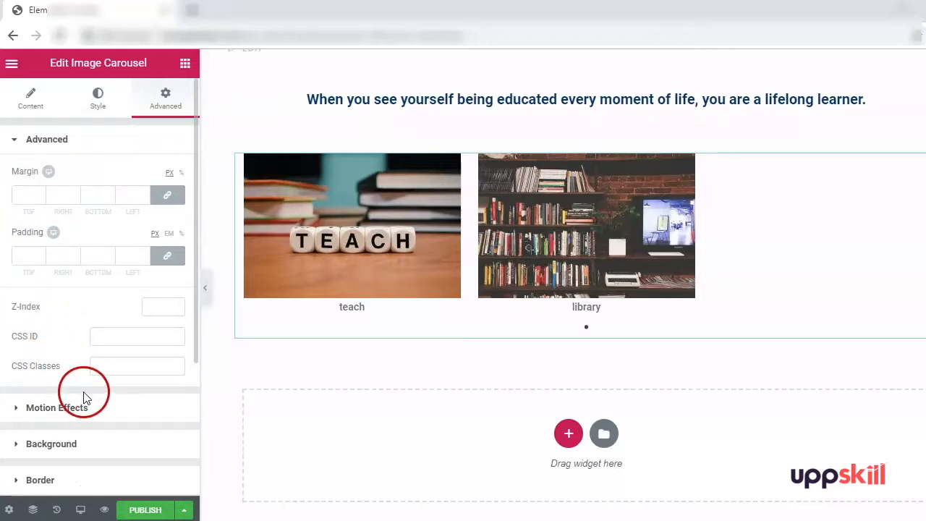
{"action": "scroll", "coordinate": [82, 394], "scroll_direction": "down", "scroll_amount": 3}
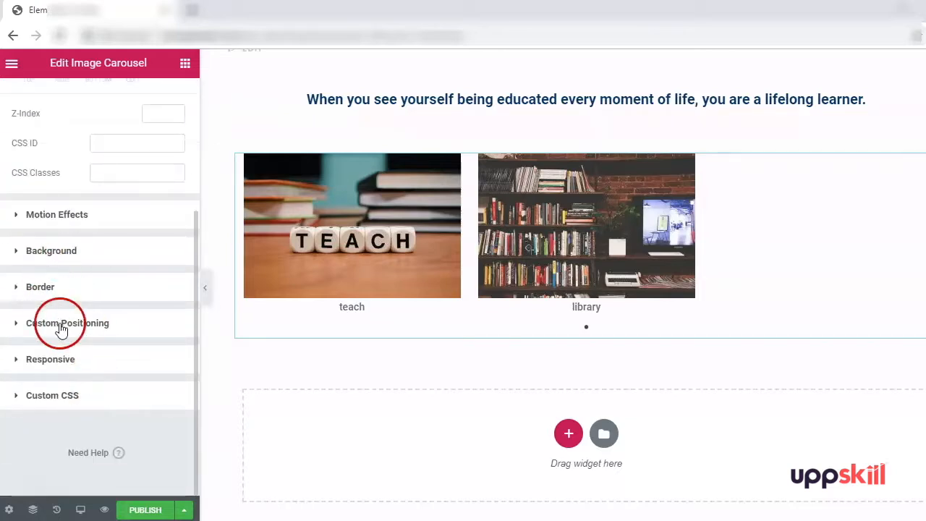
{"action": "scroll", "coordinate": [112, 315], "scroll_direction": "up", "scroll_amount": 3}
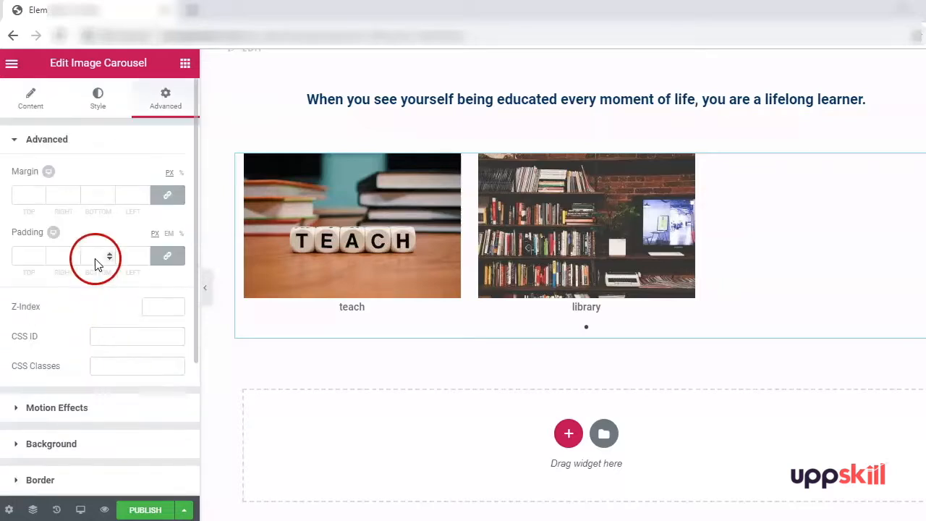
- Add a Testimonial widget in a new section below the image carousel
{"action": "left_click", "coordinate": [12, 66]}
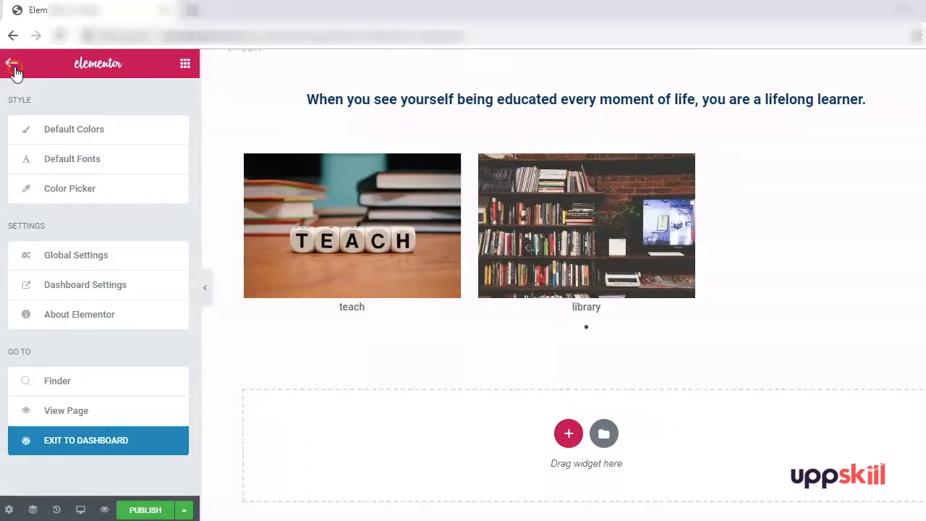
{"action": "left_click", "coordinate": [13, 66]}
{"action": "left_click_drag", "start_coordinate": [49, 333], "coordinate": [489, 446]}
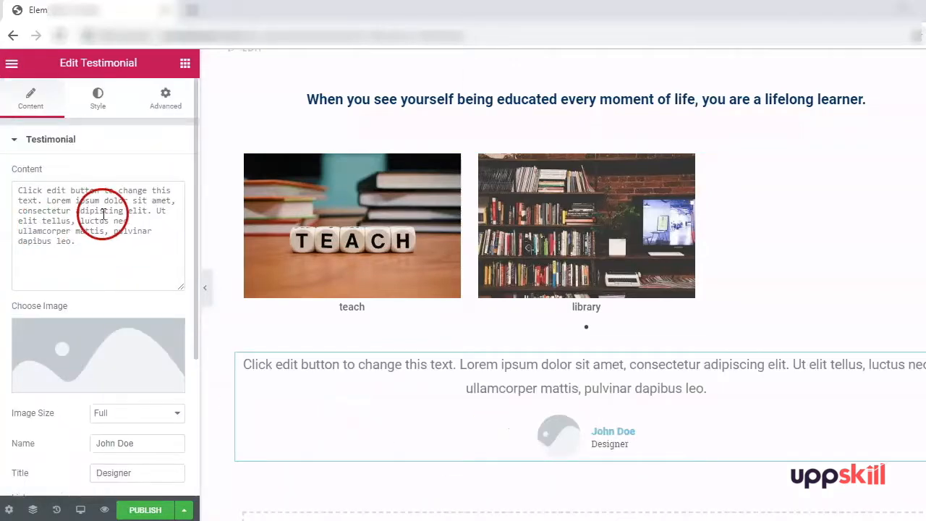
- Examine the testimonial's content, image, name, title, link and alignment settings, and open its style options
{"action": "scroll", "coordinate": [117, 252], "scroll_direction": "down", "scroll_amount": 2}
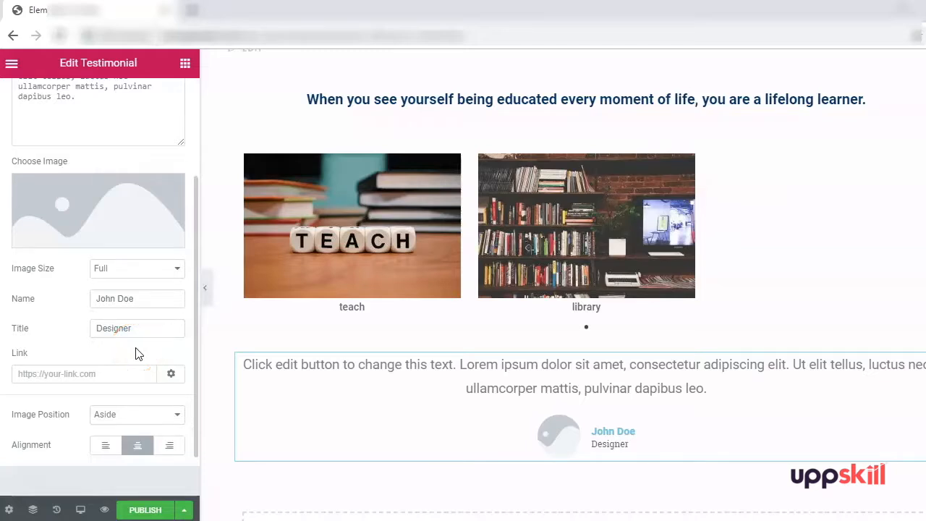
{"action": "scroll", "coordinate": [135, 354], "scroll_direction": "down", "scroll_amount": 1}
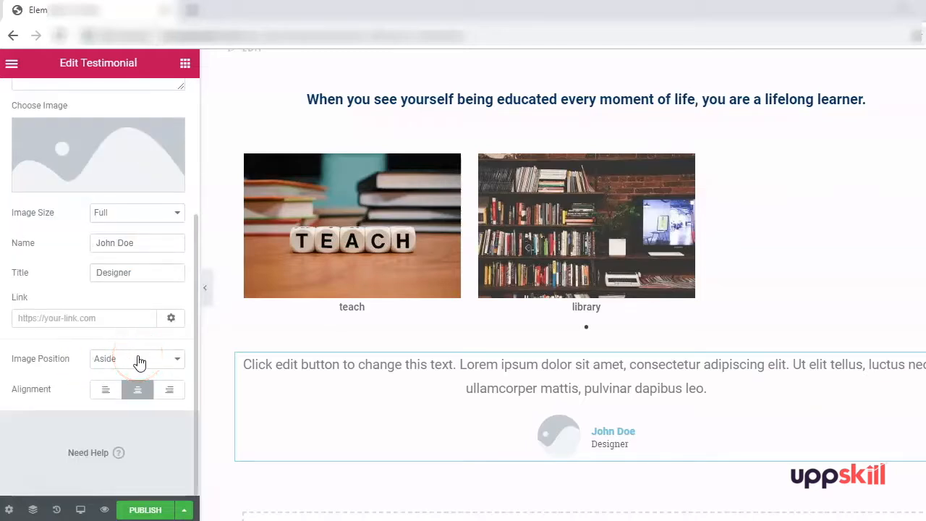
{"action": "mouse_move", "coordinate": [132, 169]}
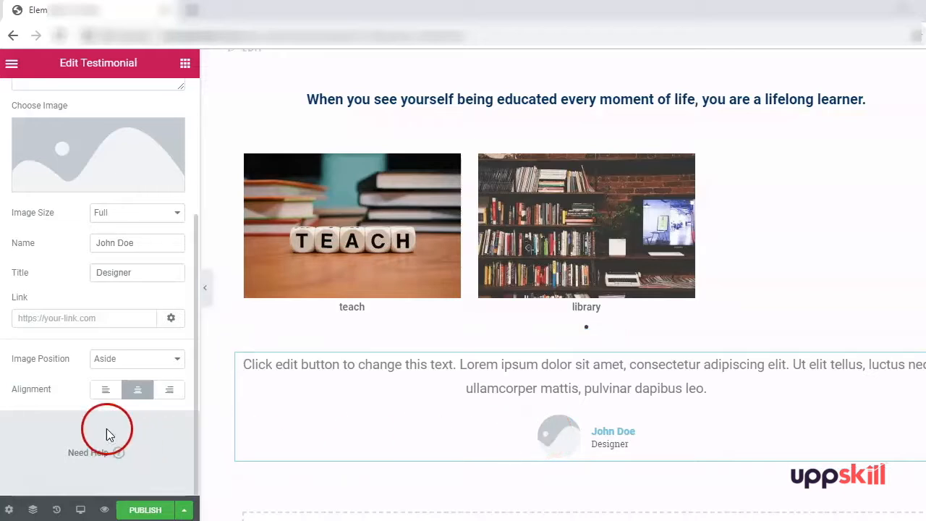
{"action": "scroll", "coordinate": [99, 363], "scroll_direction": "up", "scroll_amount": 3}
{"action": "left_click", "coordinate": [99, 102]}
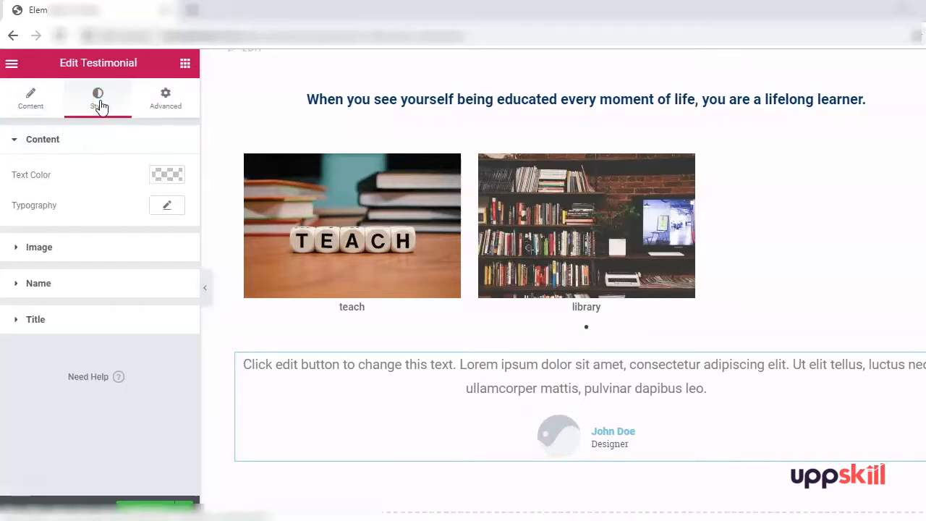
- Check the testimonial's advanced settings, and add a Social Icons widget below it with an extra Wordpress icon
{"action": "left_click", "coordinate": [159, 97]}
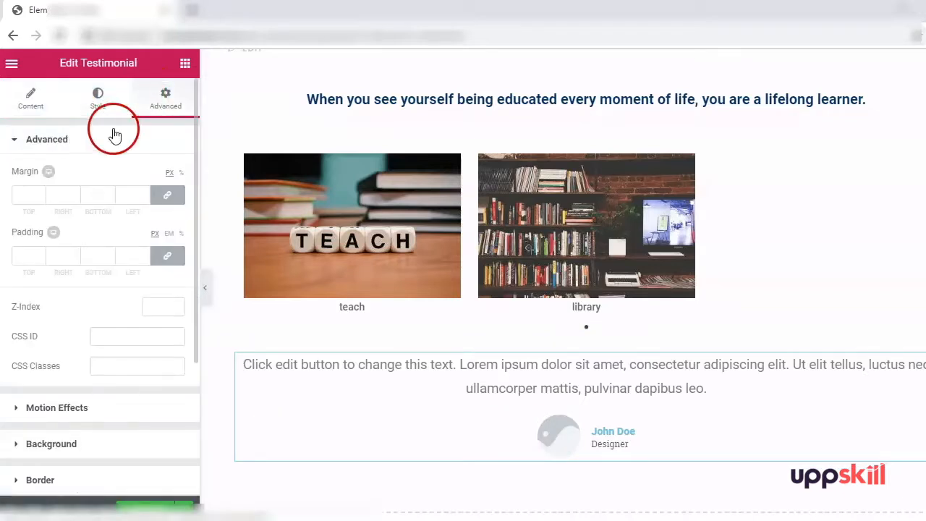
{"action": "left_click", "coordinate": [94, 98]}
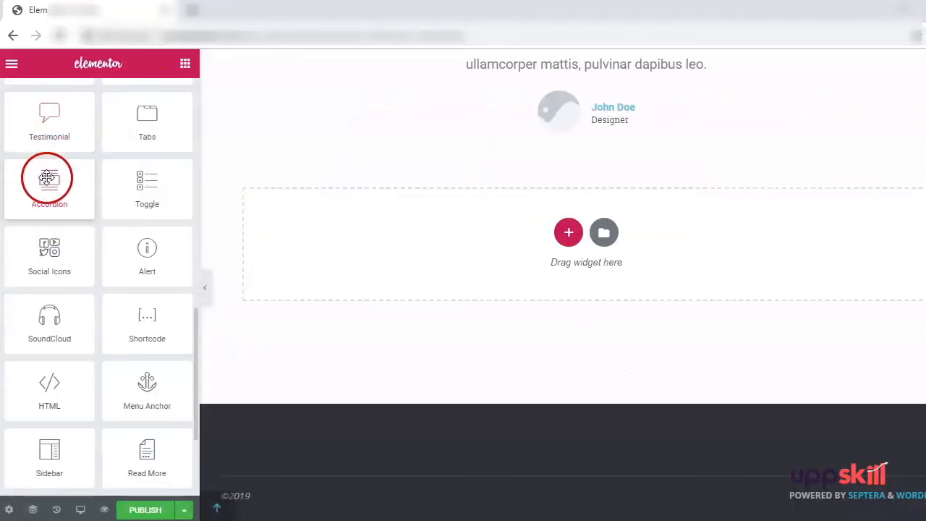
{"action": "left_click_drag", "start_coordinate": [46, 269], "coordinate": [596, 275]}
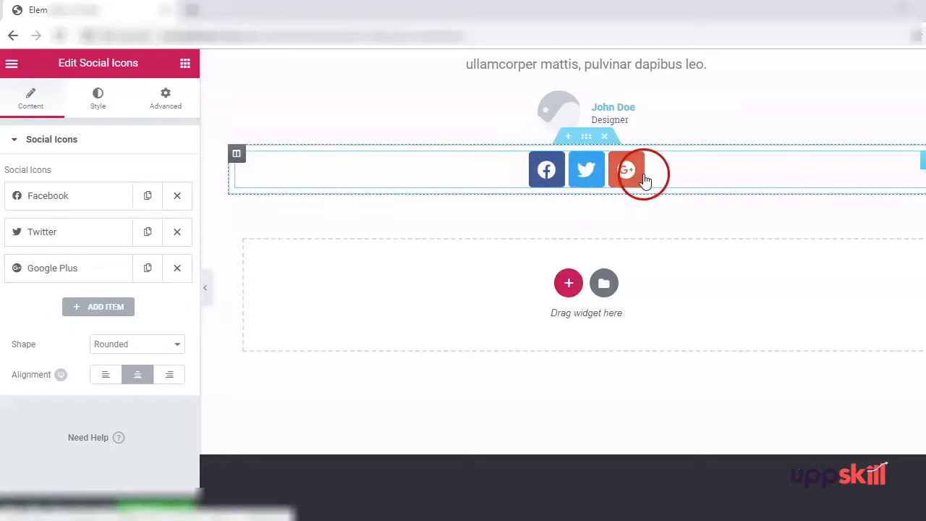
{"action": "left_click", "coordinate": [84, 311]}
- Try a custom color on the Facebook icon with black as its primary color
{"action": "left_click", "coordinate": [86, 197]}
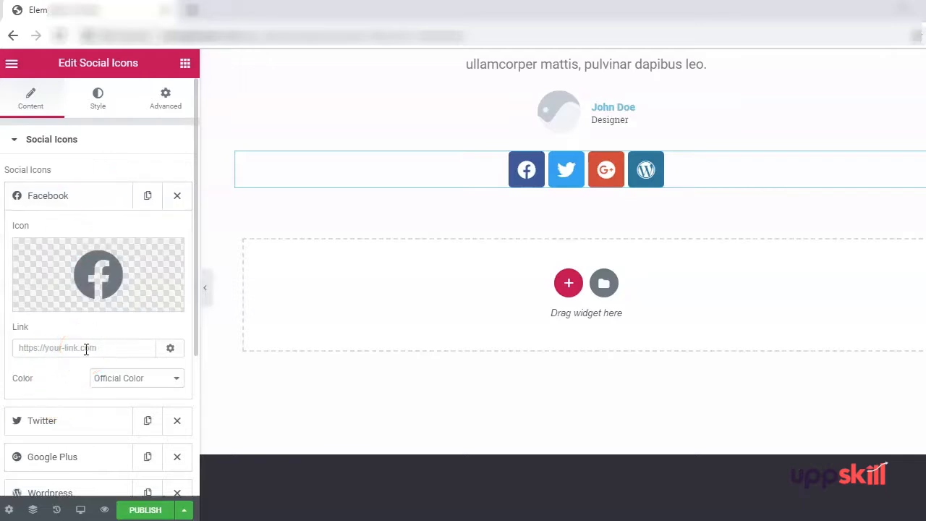
{"action": "left_click", "coordinate": [134, 383]}
{"action": "left_click", "coordinate": [46, 383]}
{"action": "left_click", "coordinate": [152, 384]}
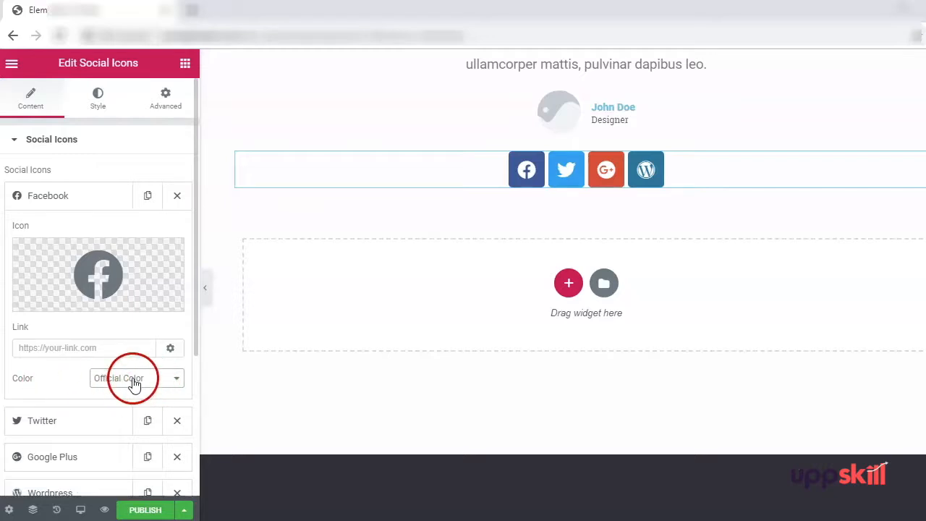
{"action": "left_click", "coordinate": [108, 385]}
{"action": "left_click", "coordinate": [103, 403]}
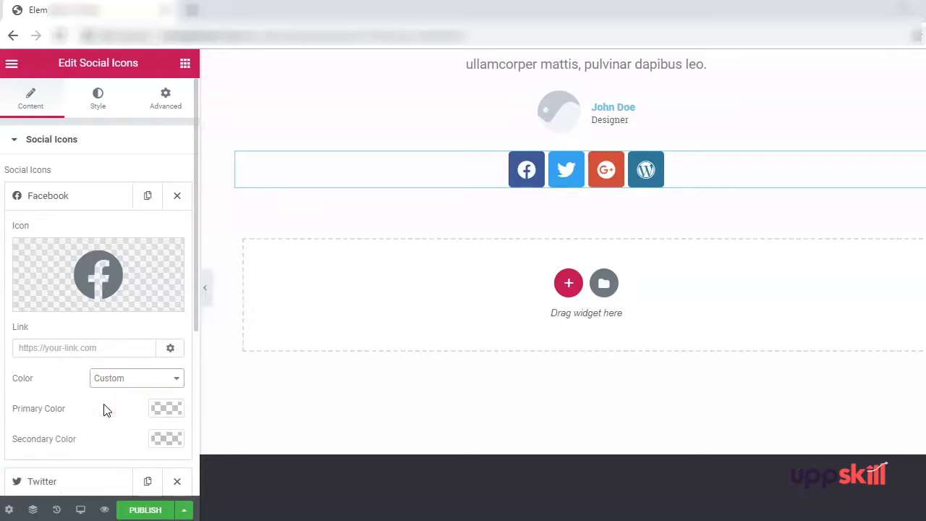
{"action": "left_click", "coordinate": [168, 409]}
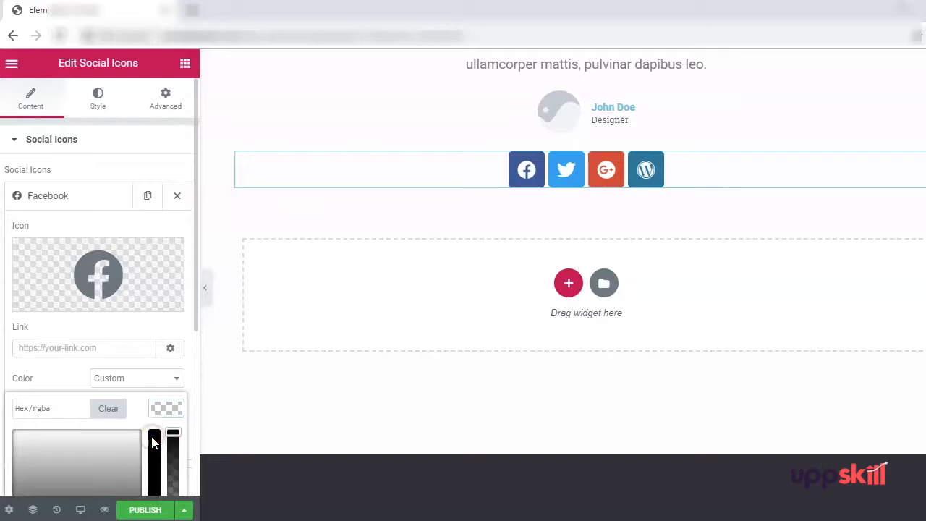
{"action": "left_click_drag", "start_coordinate": [175, 432], "coordinate": [174, 436]}
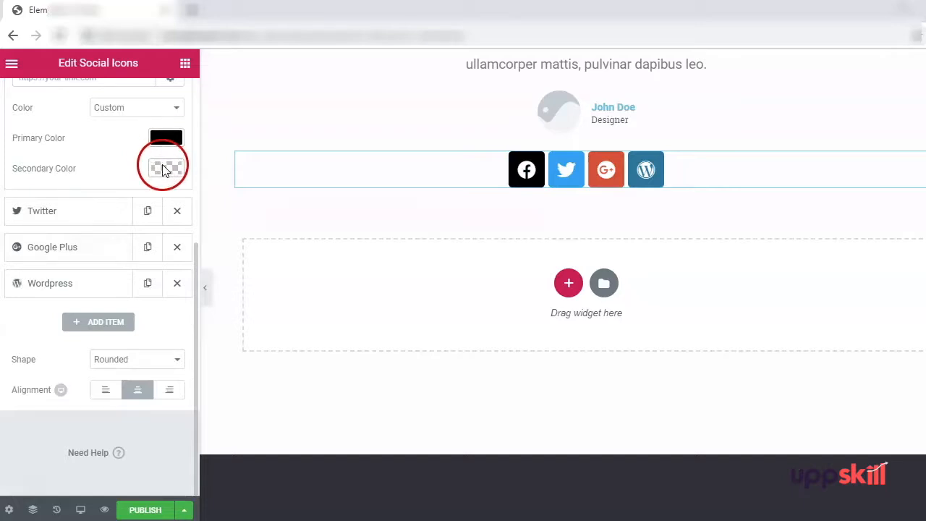
- Clear the Facebook icon's primary color and restore its color option to Official Color
{"action": "left_click", "coordinate": [176, 138]}
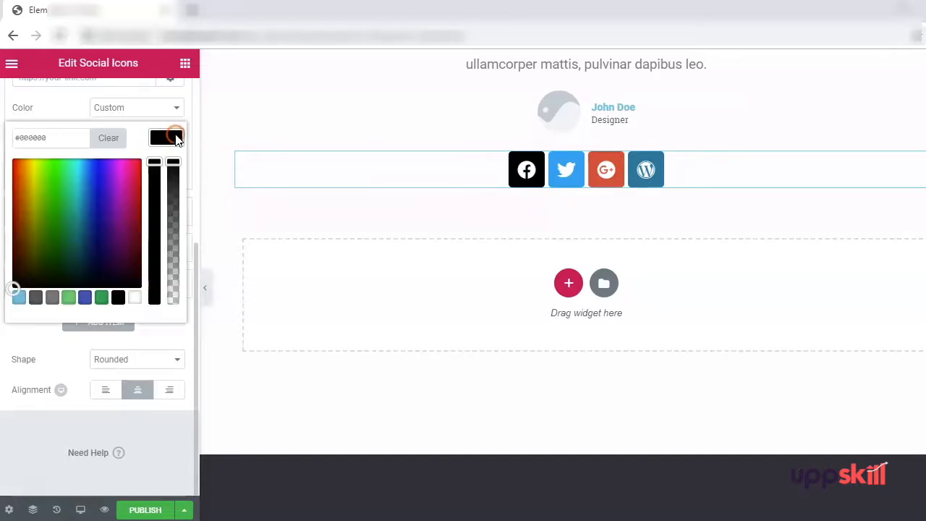
{"action": "left_click", "coordinate": [107, 137]}
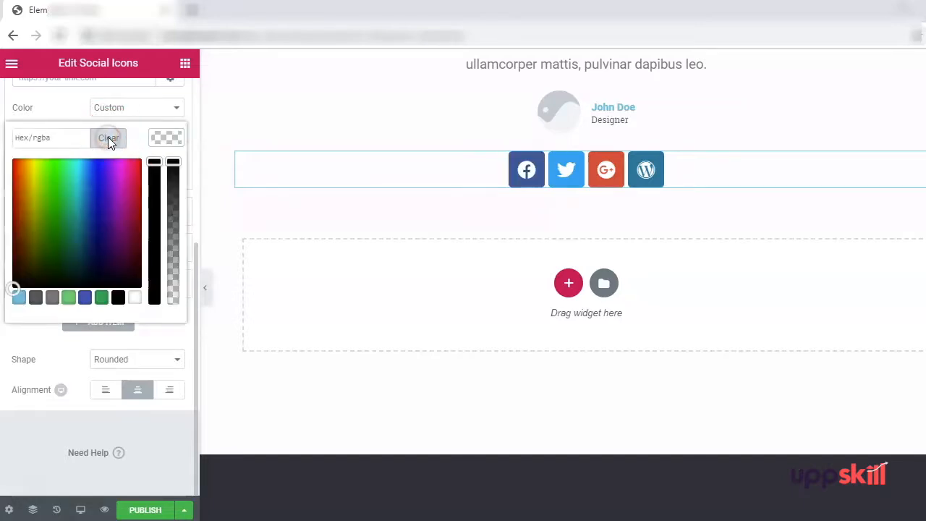
{"action": "left_click", "coordinate": [134, 108]}
{"action": "left_click", "coordinate": [134, 108]}
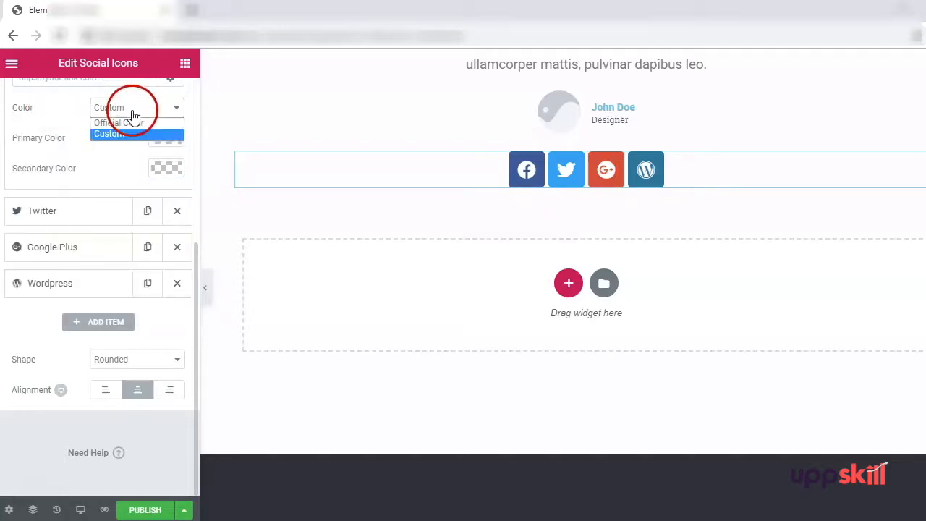
{"action": "left_click", "coordinate": [137, 120]}
{"action": "scroll", "coordinate": [130, 119], "scroll_direction": "up", "scroll_amount": 1}
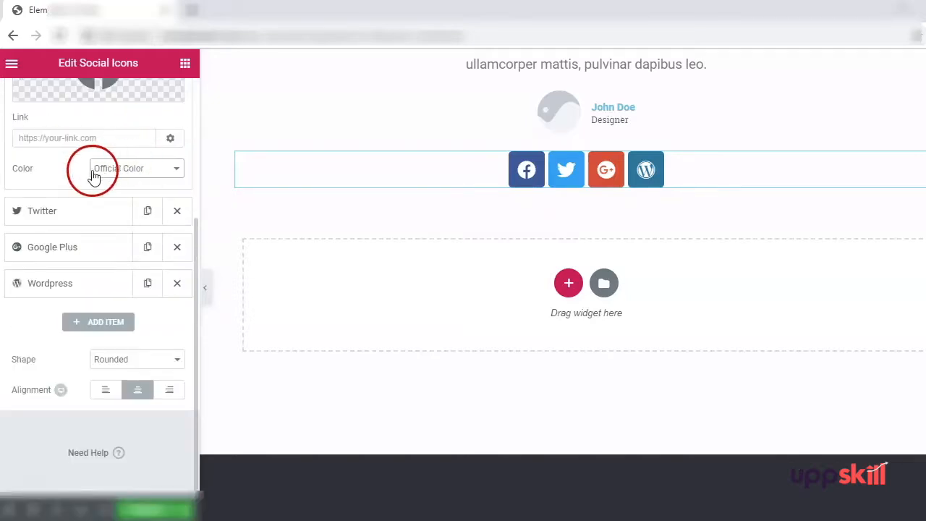
- Look over the style and advanced settings of the social icons
{"action": "scroll", "coordinate": [82, 166], "scroll_direction": "up", "scroll_amount": 3}
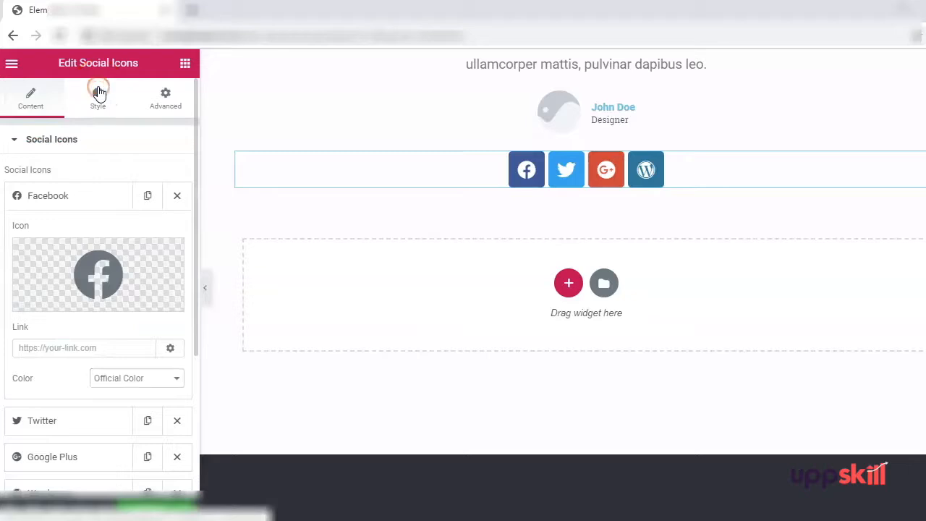
{"action": "left_click", "coordinate": [99, 92]}
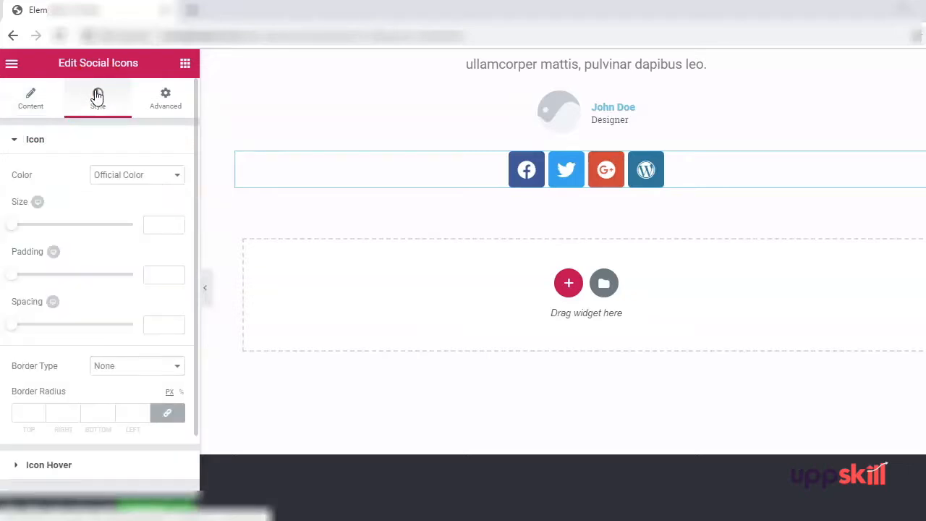
{"action": "left_click", "coordinate": [170, 101]}
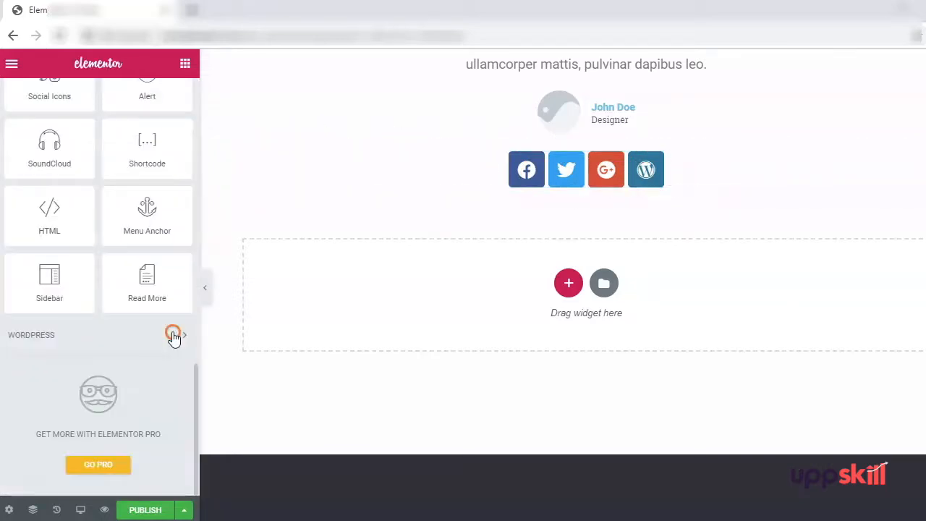
- Expand the WordPress widget category and look through the widgets it offers
{"action": "left_click", "coordinate": [174, 335]}
{"action": "scroll", "coordinate": [97, 372], "scroll_direction": "down", "scroll_amount": 2}
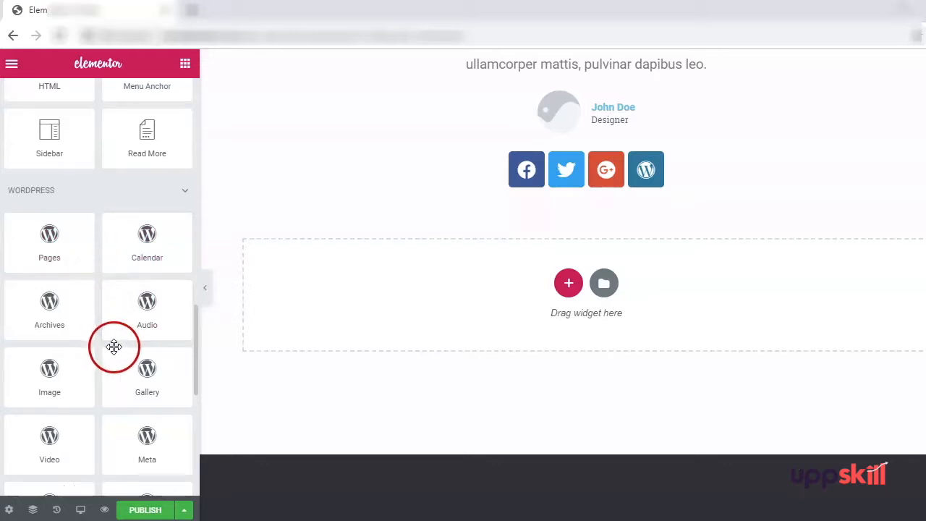
{"action": "scroll", "coordinate": [114, 347], "scroll_direction": "down", "scroll_amount": 1}
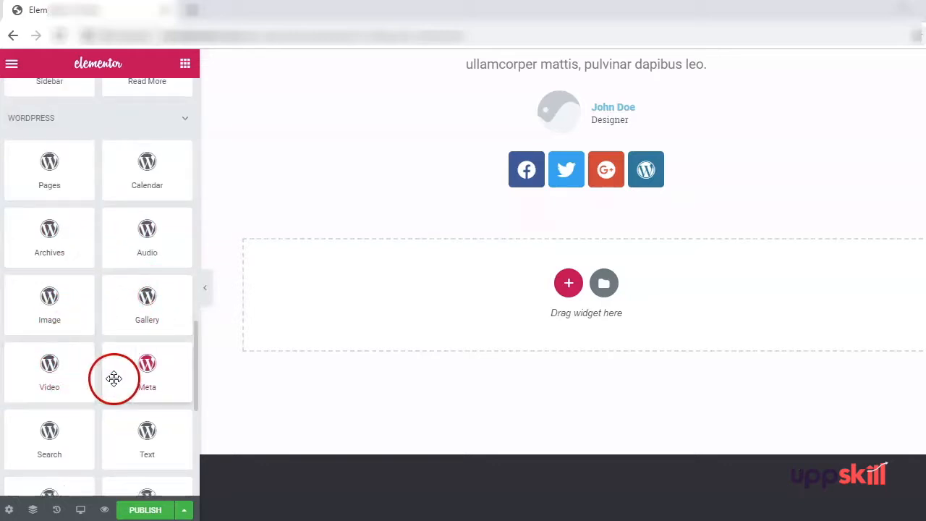
{"action": "scroll", "coordinate": [144, 376], "scroll_direction": "down", "scroll_amount": 3}
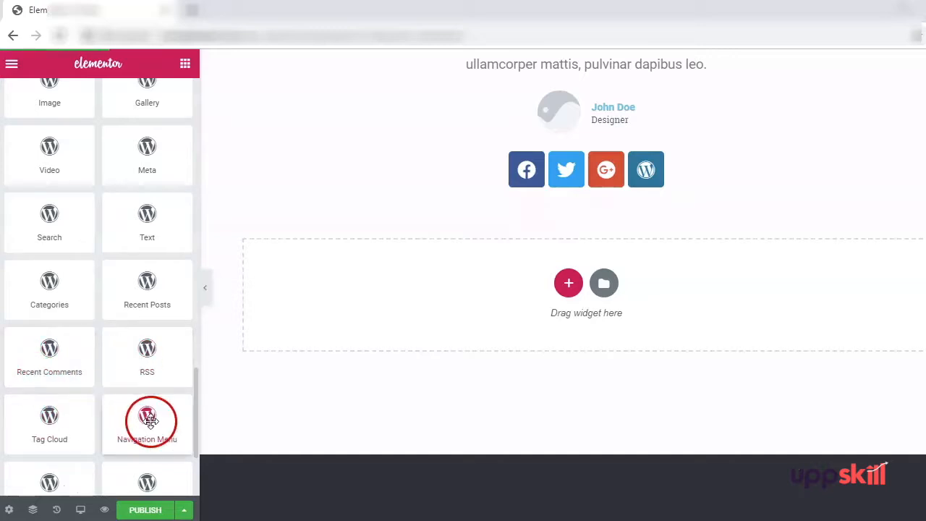
{"action": "scroll", "coordinate": [148, 421], "scroll_direction": "down", "scroll_amount": 3}
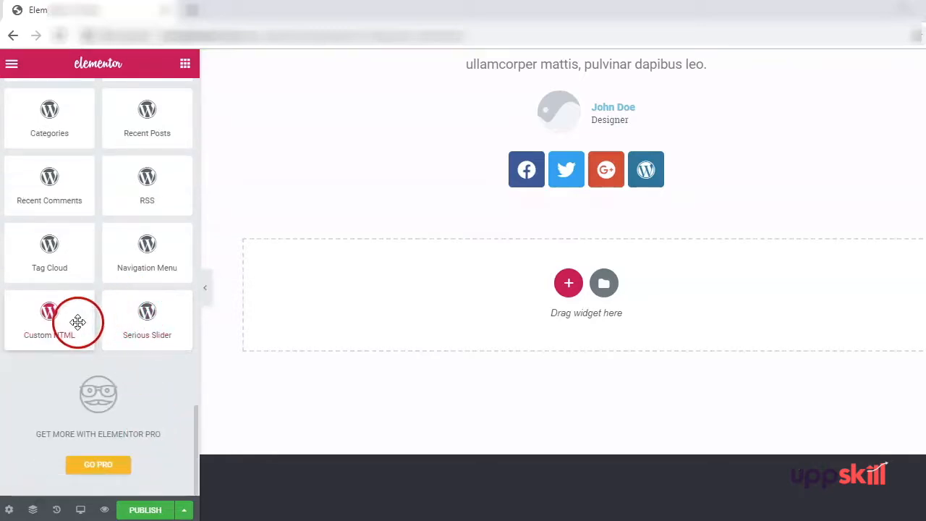
{"action": "scroll", "coordinate": [130, 320], "scroll_direction": "up", "scroll_amount": 9}
{"action": "scroll", "coordinate": [133, 320], "scroll_direction": "up", "scroll_amount": 15}
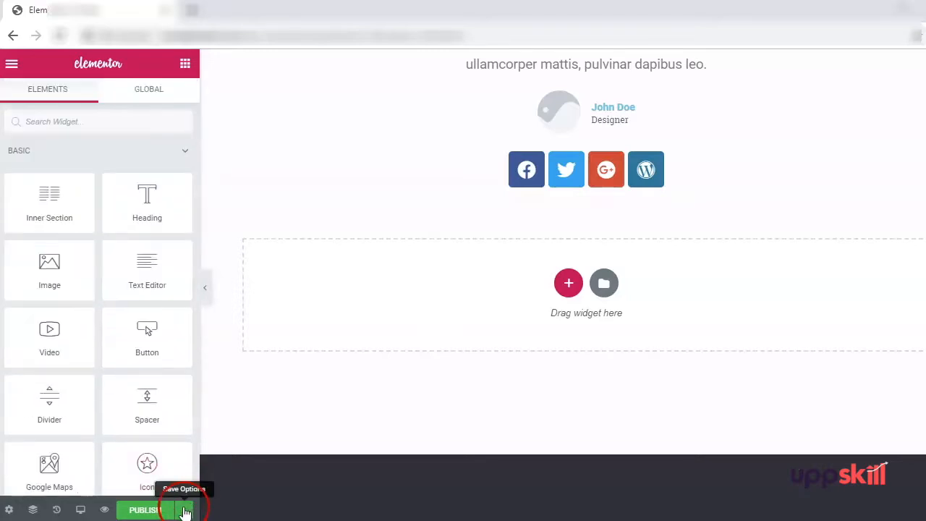
- Look over the page's save options and leave the Elementor editor for the WordPress dashboard
{"action": "left_click", "coordinate": [185, 511]}
{"action": "left_click", "coordinate": [130, 450]}
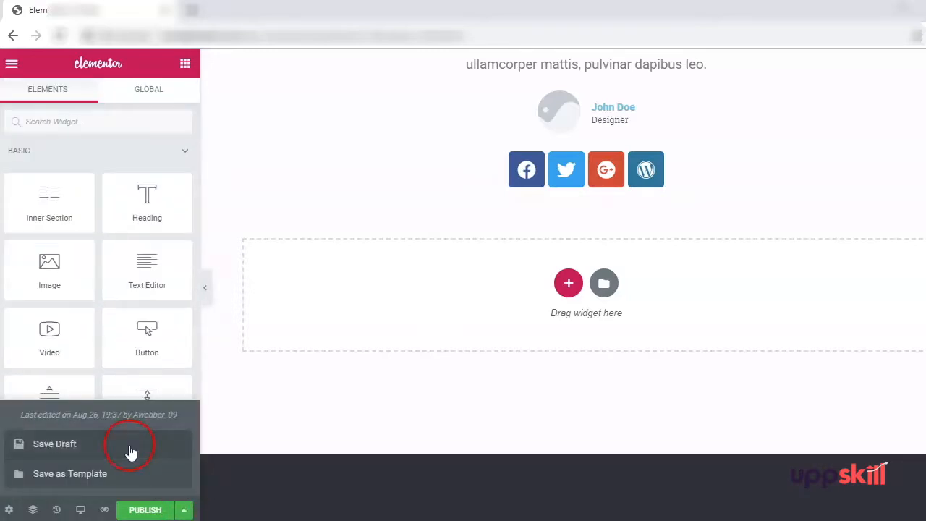
{"action": "left_click", "coordinate": [13, 63]}
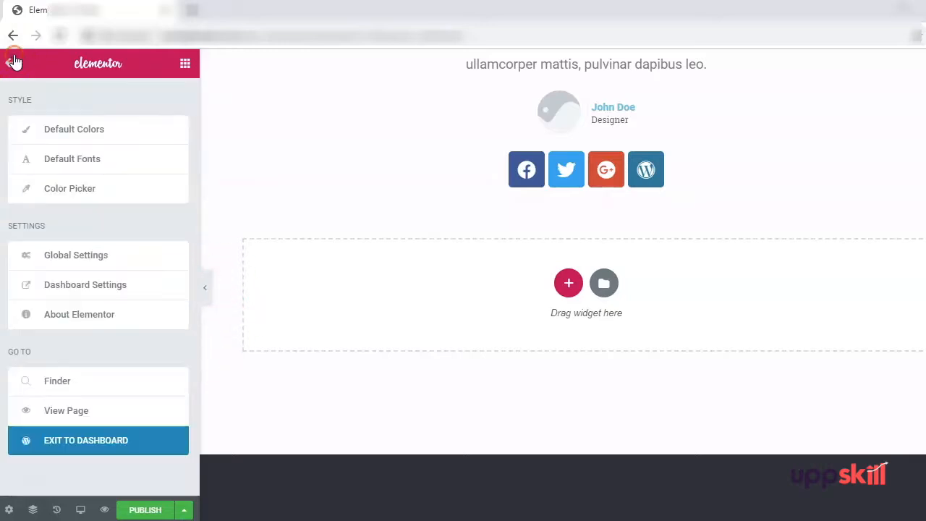
{"action": "left_click", "coordinate": [13, 63]}
{"action": "left_click", "coordinate": [13, 63]}
{"action": "left_click", "coordinate": [89, 286]}
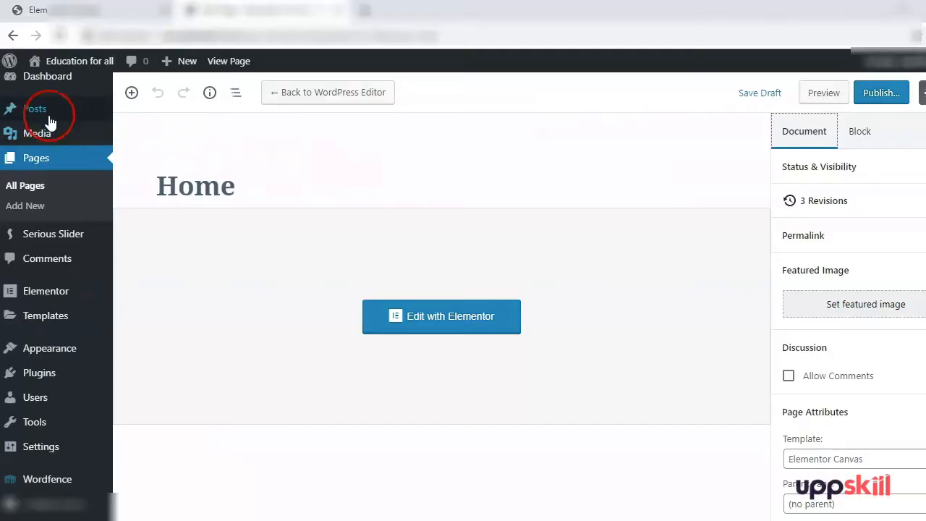
- Create a new post titled "What is education?"
{"action": "mouse_move", "coordinate": [43, 116]}
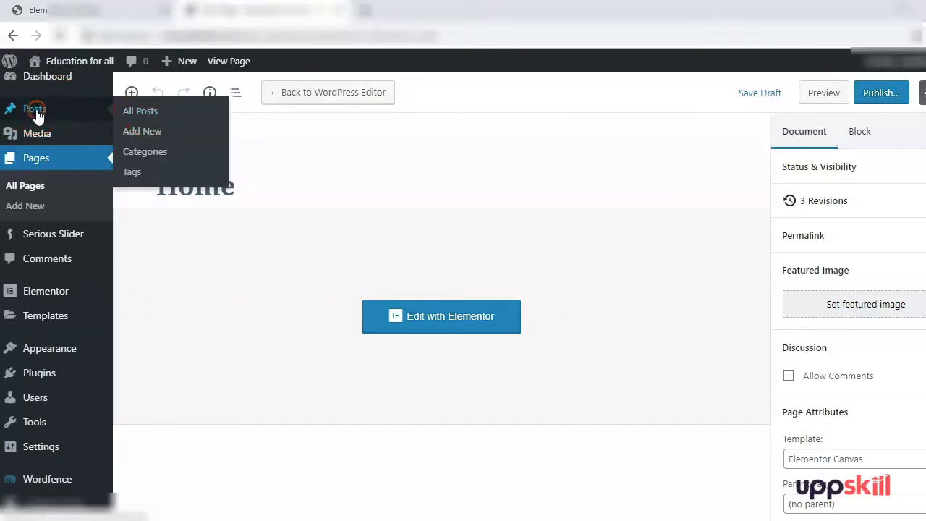
{"action": "left_click", "coordinate": [37, 116]}
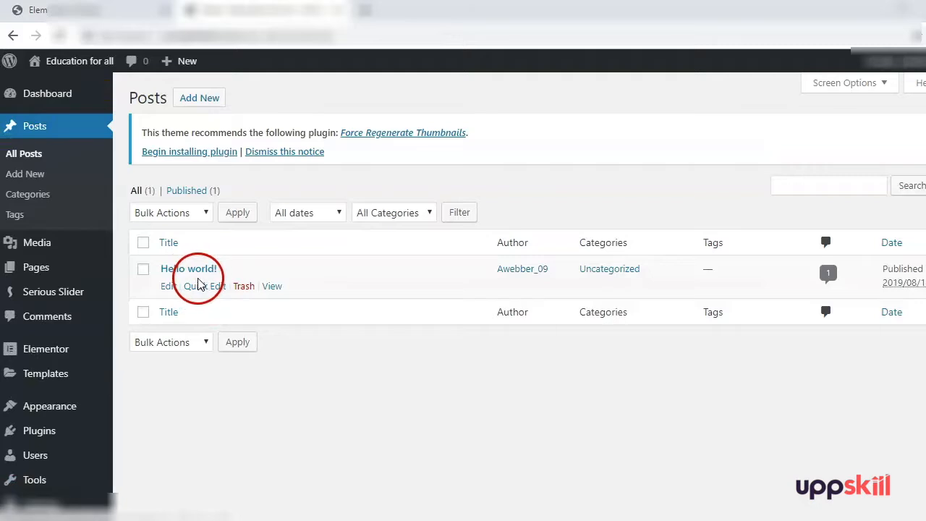
{"action": "left_click", "coordinate": [206, 99]}
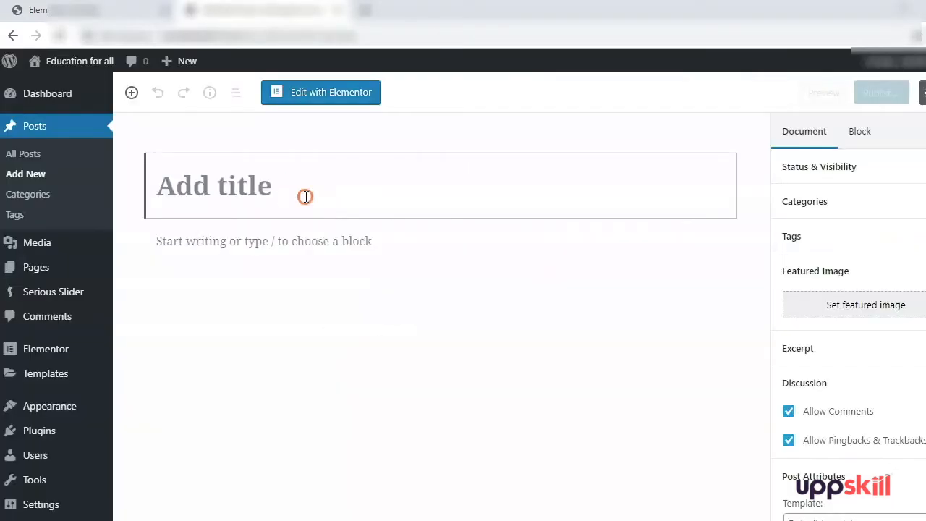
{"action": "type", "text": "What is"}
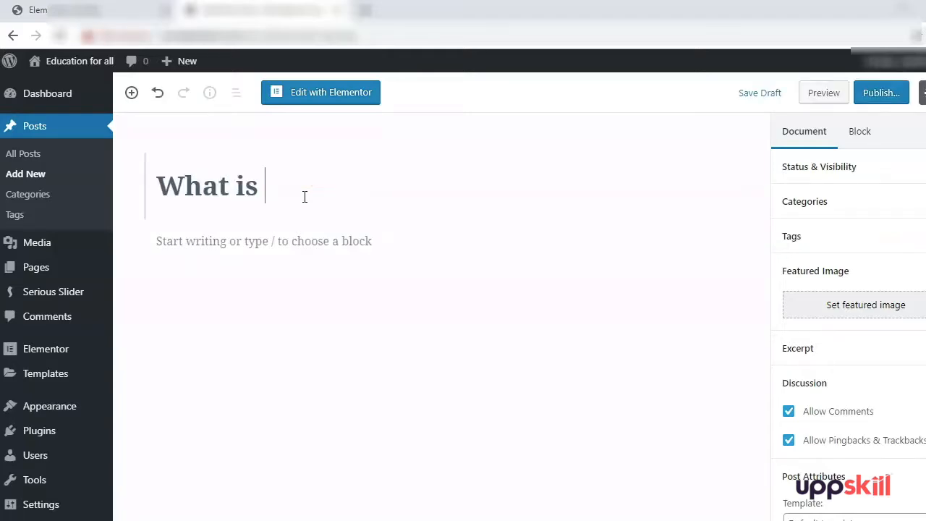
{"action": "type", "text": " education?"}
{"action": "key", "text": "Return"}
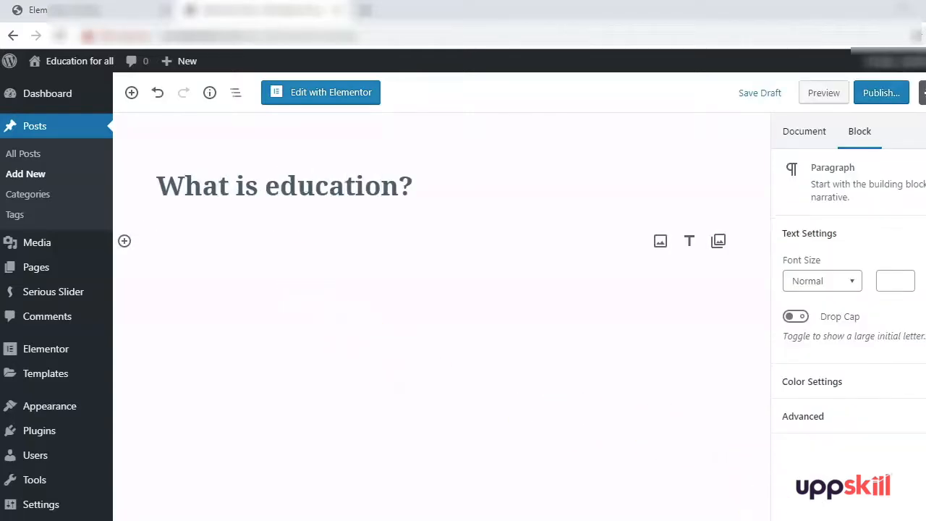
- Paste the copied article text into the post body below the title and review its paragraphs
{"action": "key", "text": "ctrl+v"}
{"action": "left_click", "coordinate": [499, 359]}
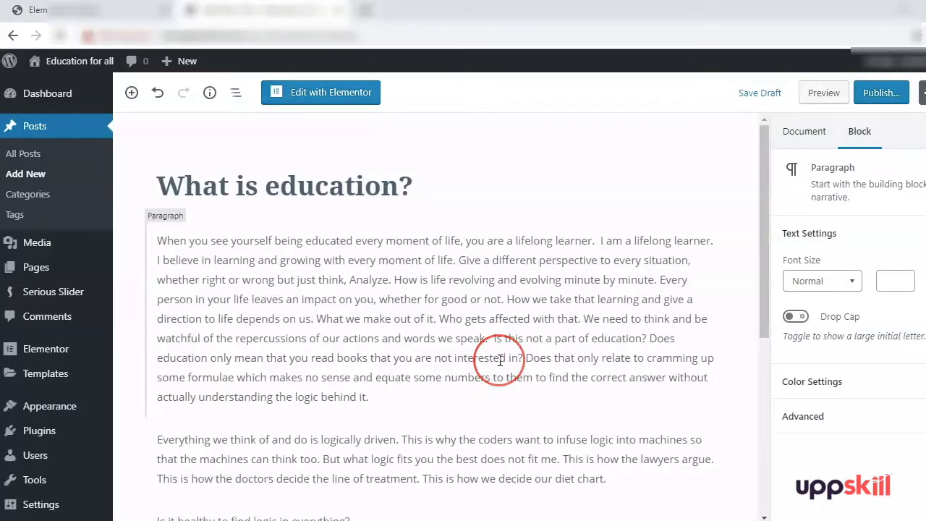
{"action": "left_click", "coordinate": [500, 357]}
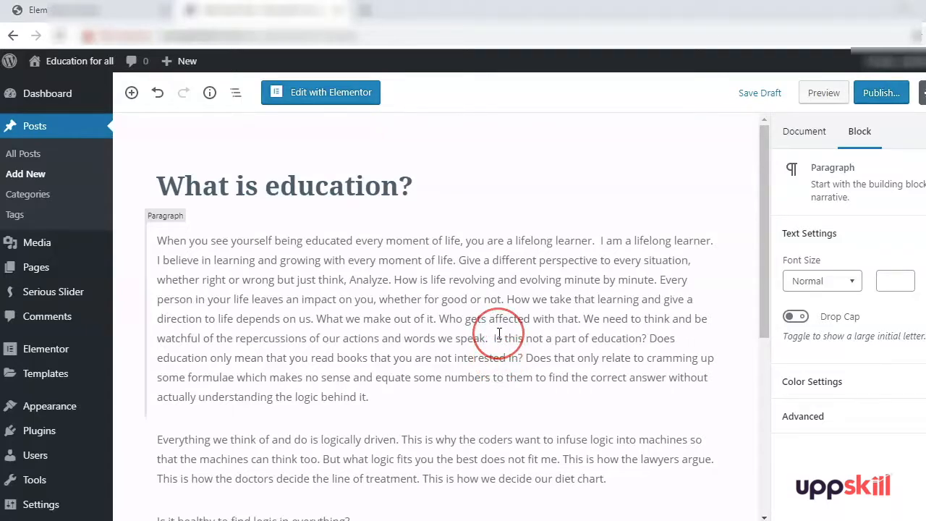
{"action": "scroll", "coordinate": [498, 333], "scroll_direction": "down", "scroll_amount": 5}
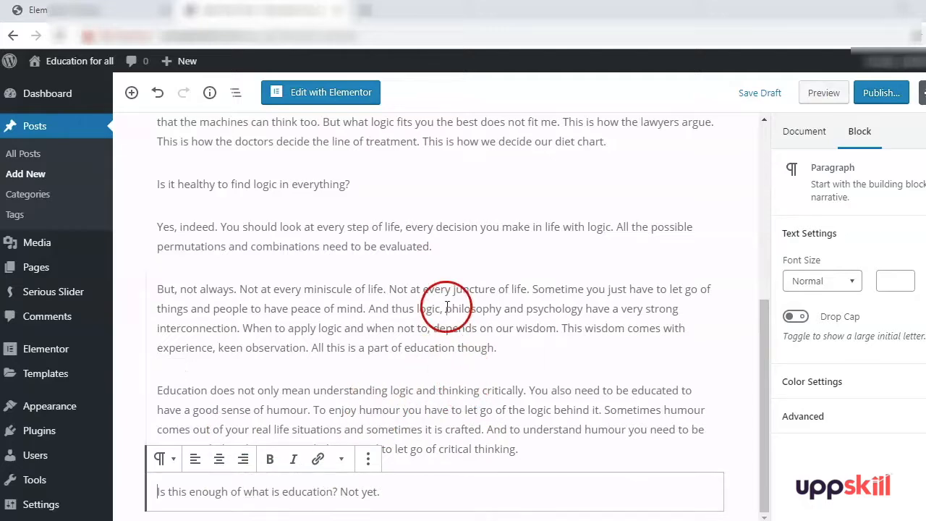
{"action": "scroll", "coordinate": [471, 316], "scroll_direction": "up", "scroll_amount": 10}
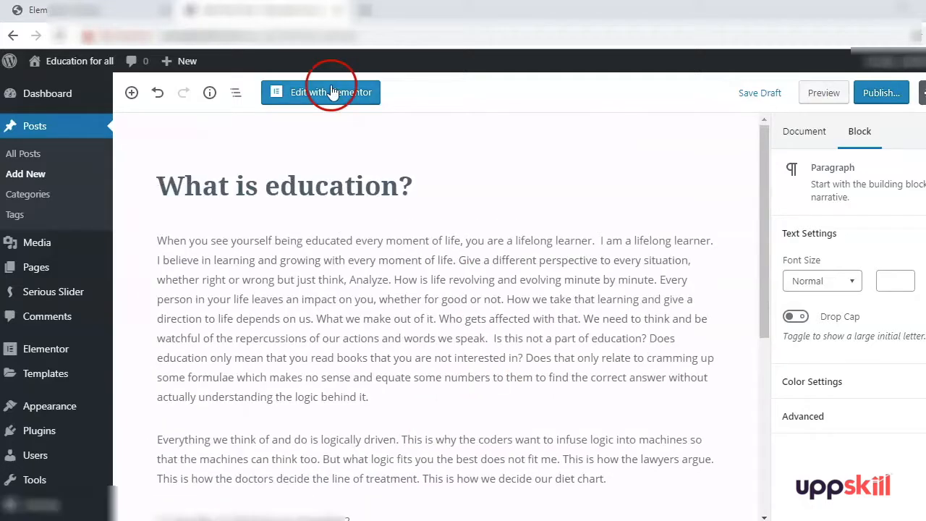
- Open the "What is education?" post in Elementor and look over its content
{"action": "left_click", "coordinate": [331, 92]}
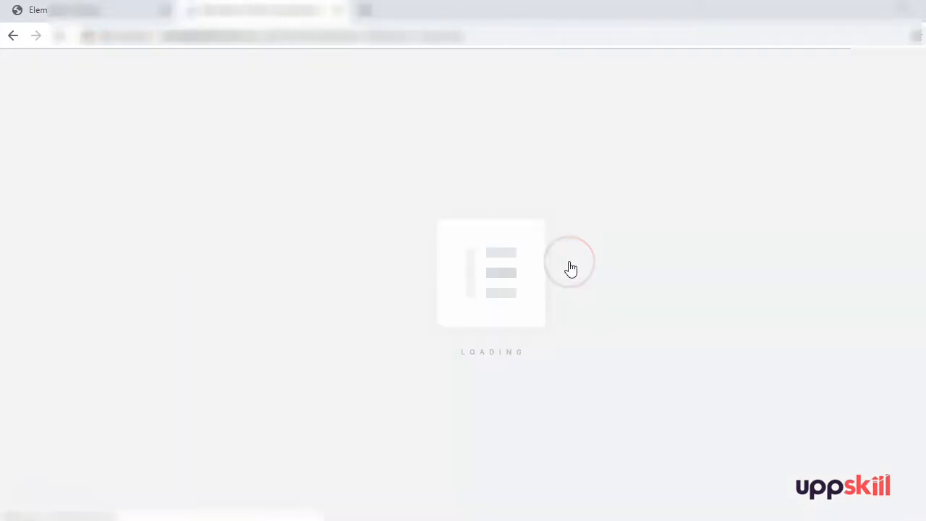
{"action": "scroll", "coordinate": [561, 355], "scroll_direction": "down", "scroll_amount": 5}
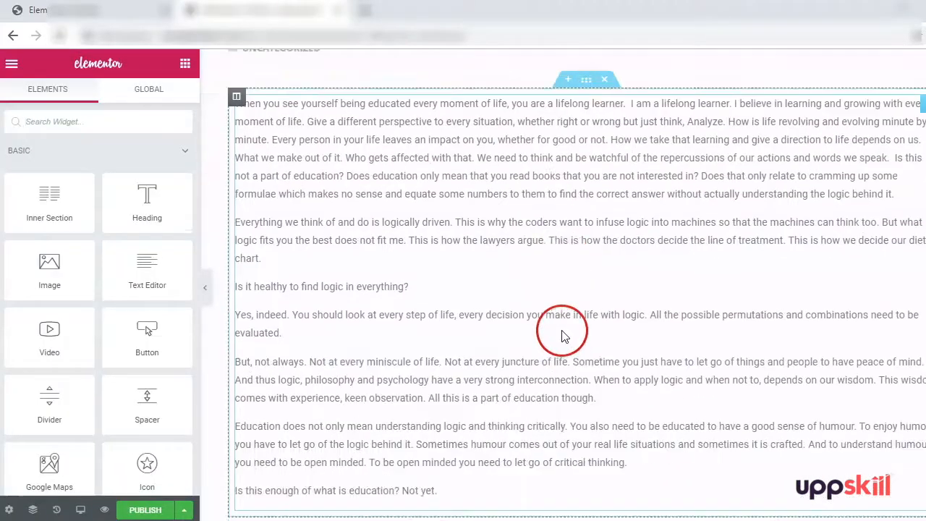
{"action": "scroll", "coordinate": [564, 325], "scroll_direction": "up", "scroll_amount": 3}
{"action": "left_click", "coordinate": [560, 293]}
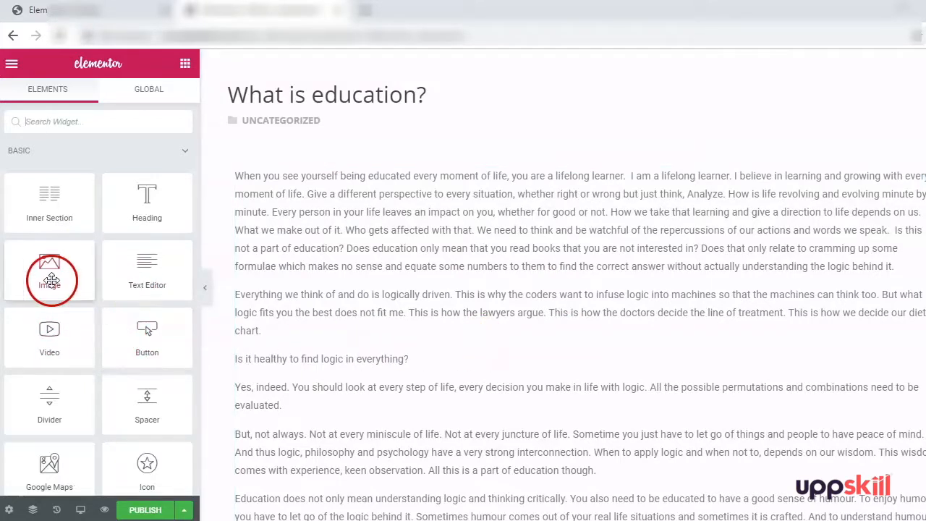
- Add an Image widget below the article text and fill it with teach.jpg from the media library
{"action": "left_click_drag", "start_coordinate": [51, 281], "coordinate": [467, 419]}
{"action": "left_click_drag", "start_coordinate": [31, 275], "coordinate": [436, 362]}
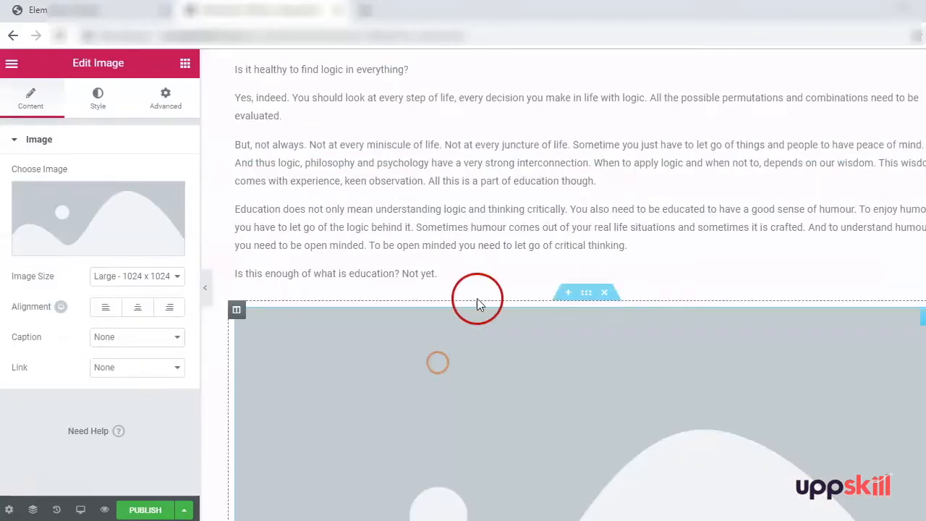
{"action": "left_click", "coordinate": [98, 219]}
{"action": "left_click", "coordinate": [77, 215]}
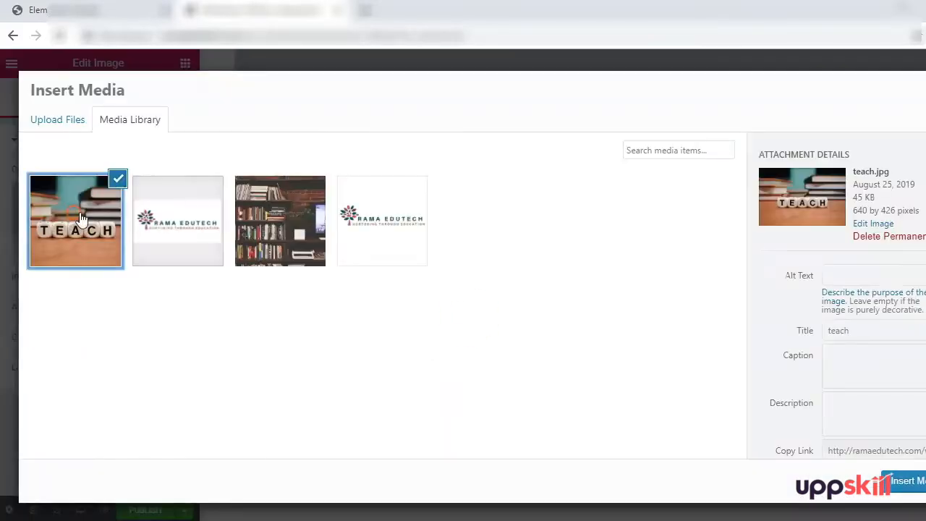
{"action": "left_click", "coordinate": [906, 480]}
{"action": "scroll", "coordinate": [599, 314], "scroll_direction": "up", "scroll_amount": 3}
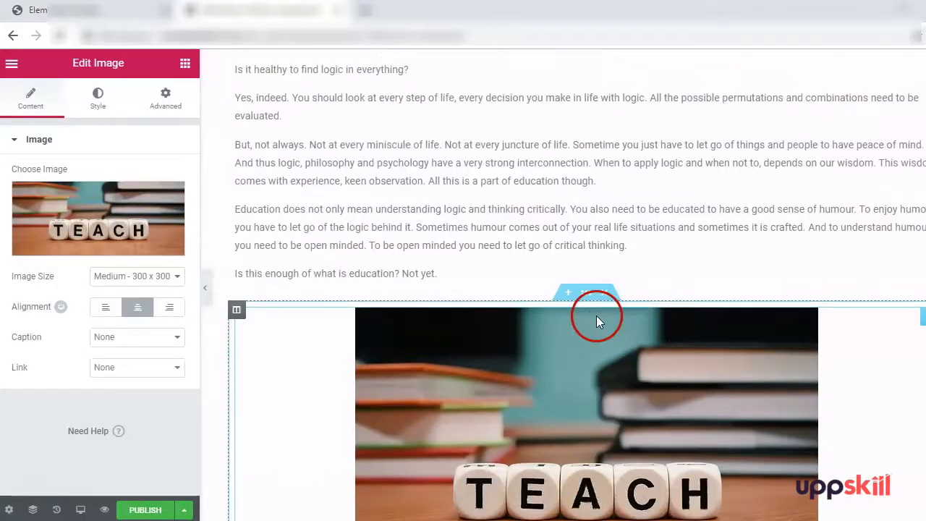
- Try the Thumbnail and Medium sizes for the teach image, and settle on Septera-lpbox-1 - 446 x 300
{"action": "left_click", "coordinate": [144, 278]}
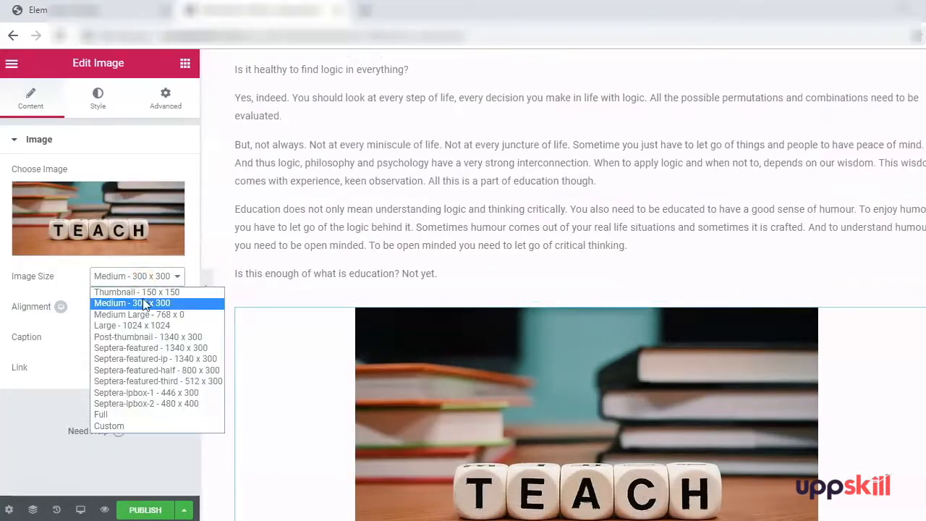
{"action": "left_click", "coordinate": [145, 293]}
{"action": "left_click", "coordinate": [144, 275]}
{"action": "left_click", "coordinate": [132, 303]}
{"action": "left_click", "coordinate": [140, 276]}
{"action": "left_click", "coordinate": [163, 396]}
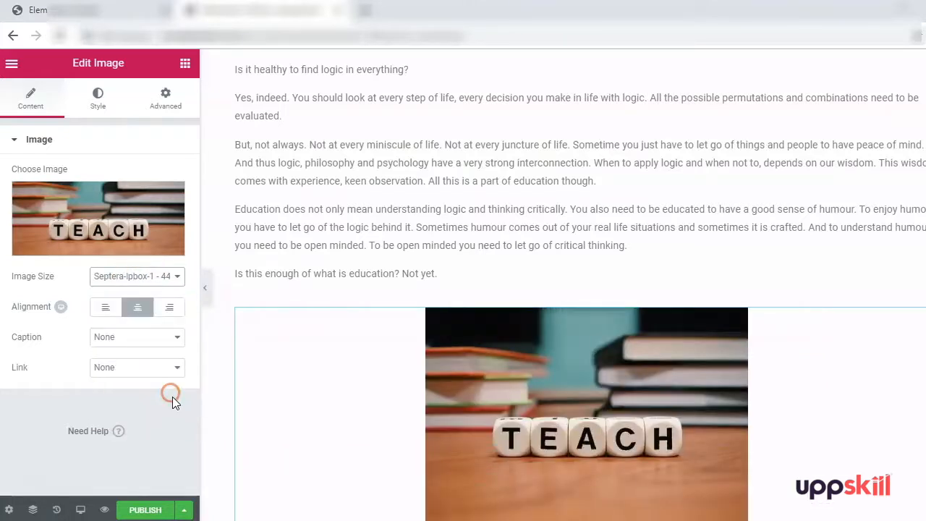
{"action": "scroll", "coordinate": [206, 311], "scroll_direction": "down", "scroll_amount": 3}
- Look over the image's style, advanced and size options, keeping the Septera-lpbox-1 - 446 x 300 size
{"action": "left_click", "coordinate": [93, 101]}
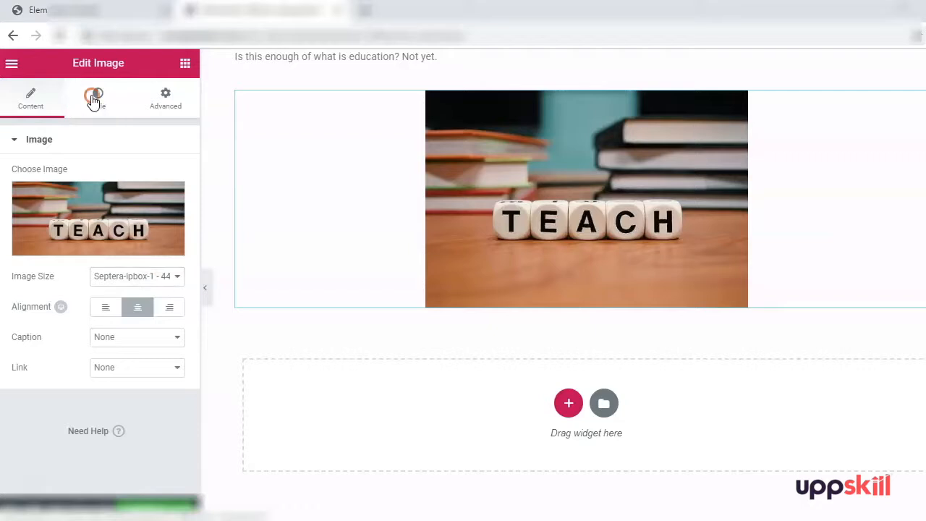
{"action": "left_click", "coordinate": [150, 105]}
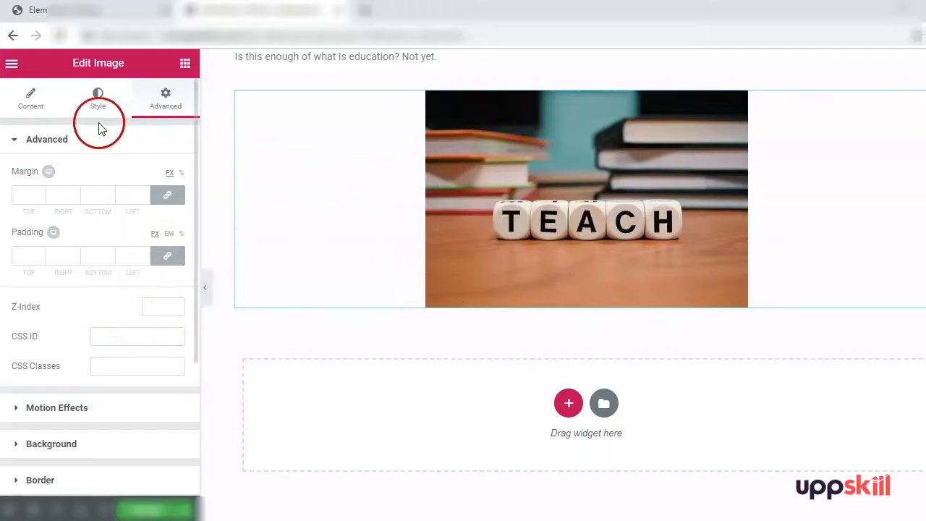
{"action": "left_click", "coordinate": [37, 108]}
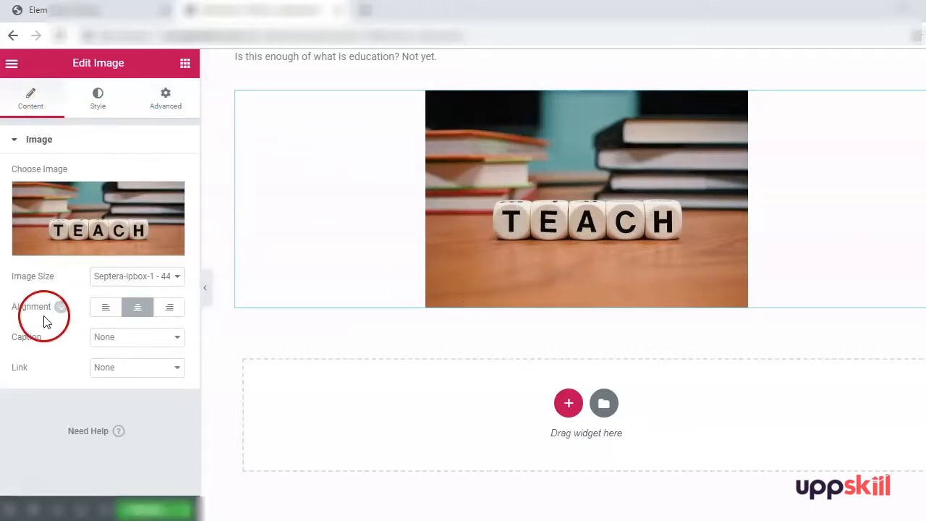
{"action": "left_click", "coordinate": [112, 281]}
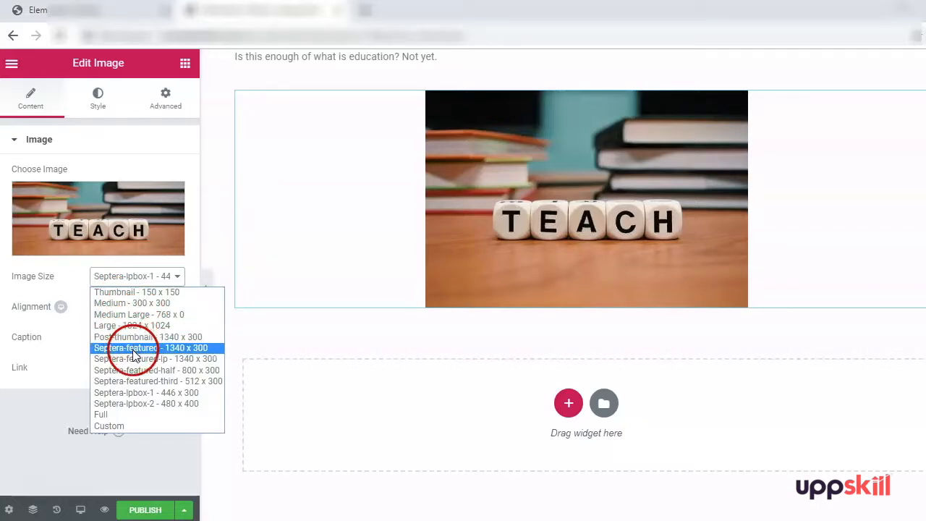
{"action": "left_click", "coordinate": [180, 395]}
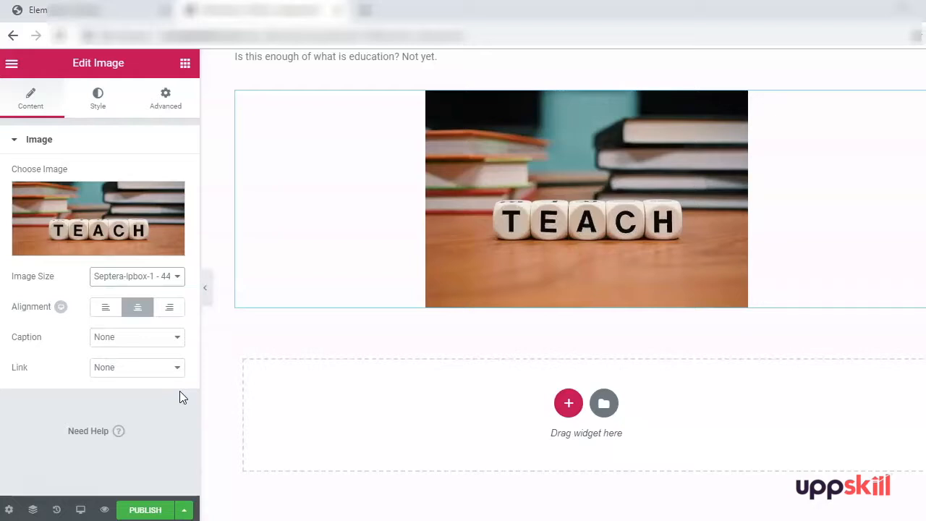
- Publish the "What is education?" post and review its text, image and comment area on the live site
{"action": "left_click", "coordinate": [144, 510]}
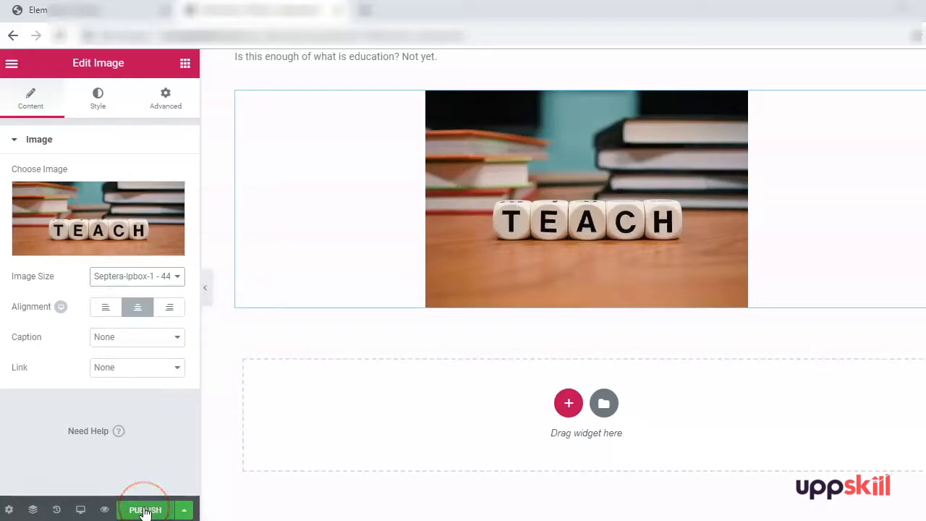
{"action": "left_click", "coordinate": [169, 471]}
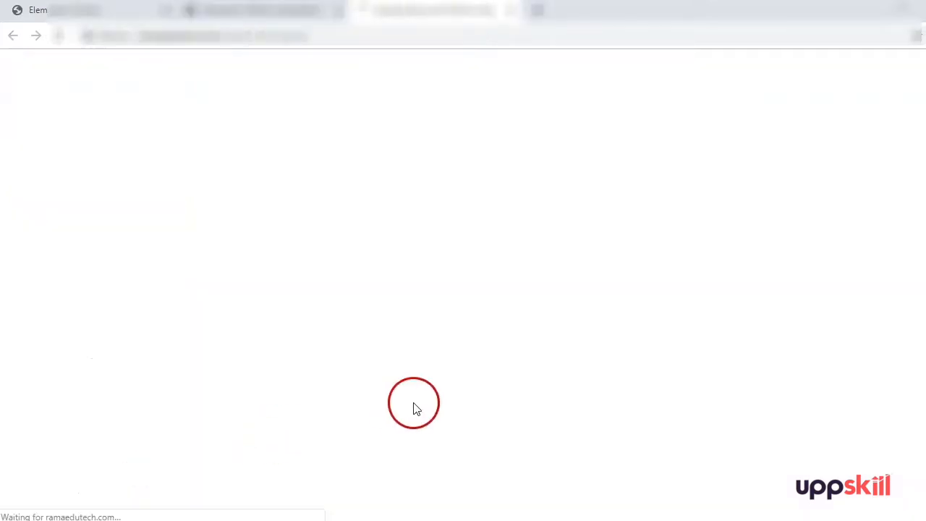
{"action": "scroll", "coordinate": [416, 409], "scroll_direction": "down", "scroll_amount": 8}
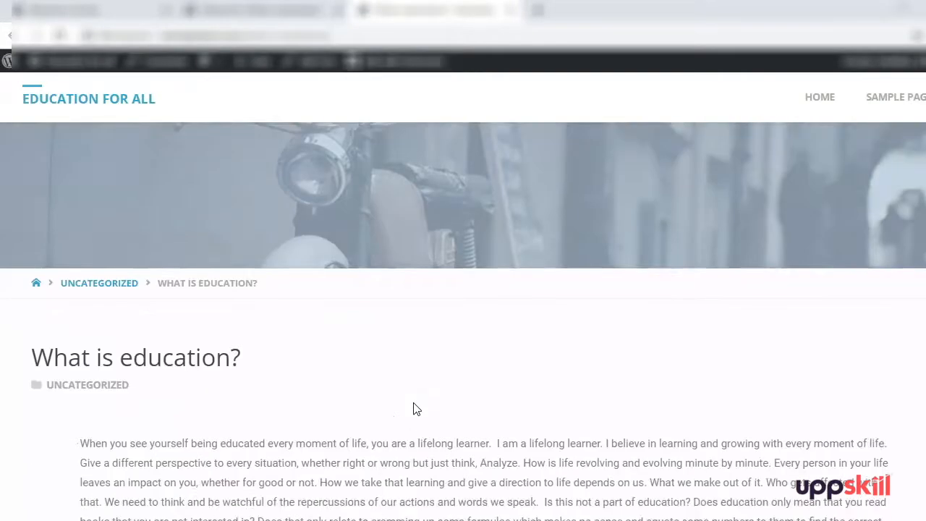
{"action": "scroll", "coordinate": [416, 409], "scroll_direction": "down", "scroll_amount": 3}
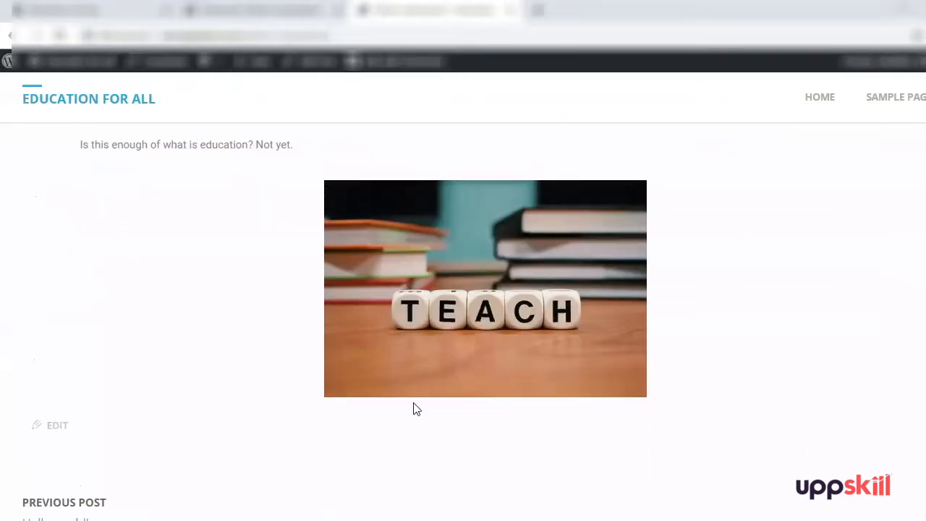
{"action": "scroll", "coordinate": [416, 409], "scroll_direction": "up", "scroll_amount": 12}
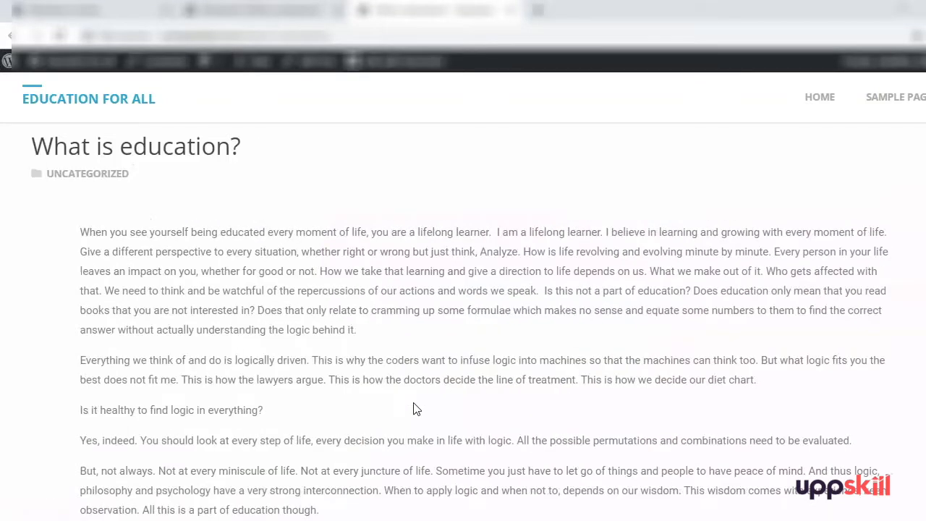
{"action": "scroll", "coordinate": [415, 410], "scroll_direction": "down", "scroll_amount": 1}
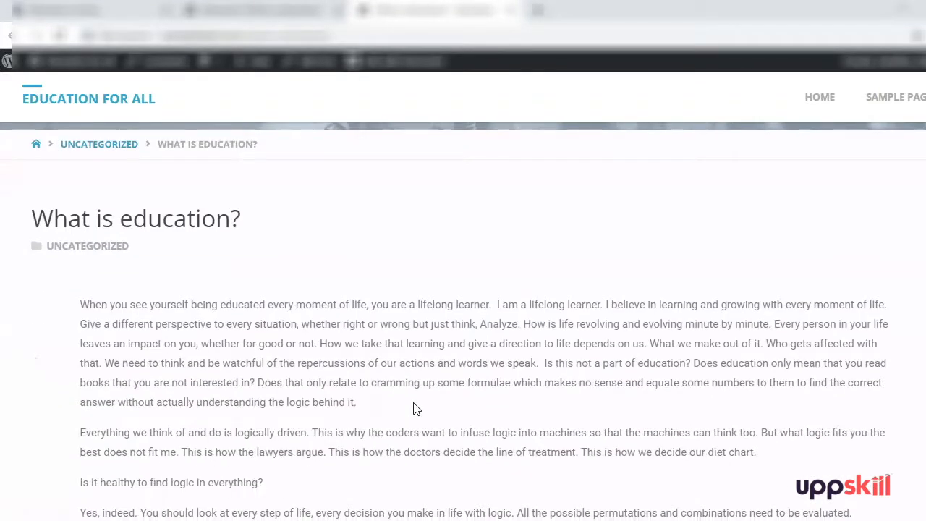
{"action": "scroll", "coordinate": [416, 409], "scroll_direction": "down", "scroll_amount": 14}
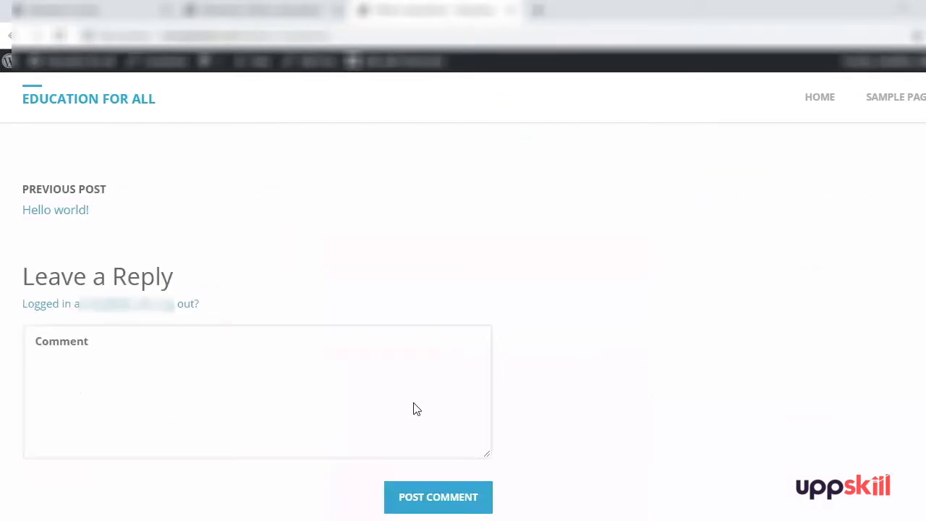
{"action": "scroll", "coordinate": [415, 409], "scroll_direction": "up", "scroll_amount": 15}
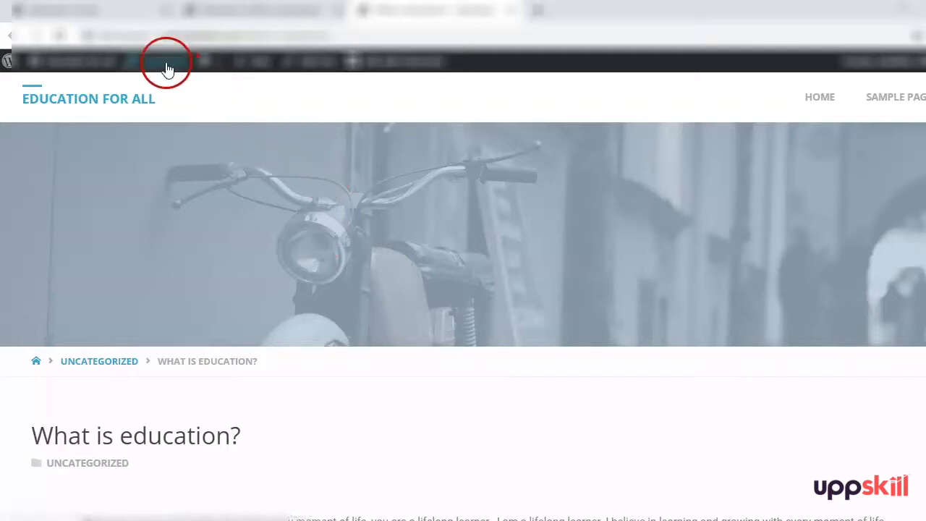
- Open the site's theme customizer and locate the Appearance section in the WordPress dashboard
{"action": "left_click", "coordinate": [166, 65]}
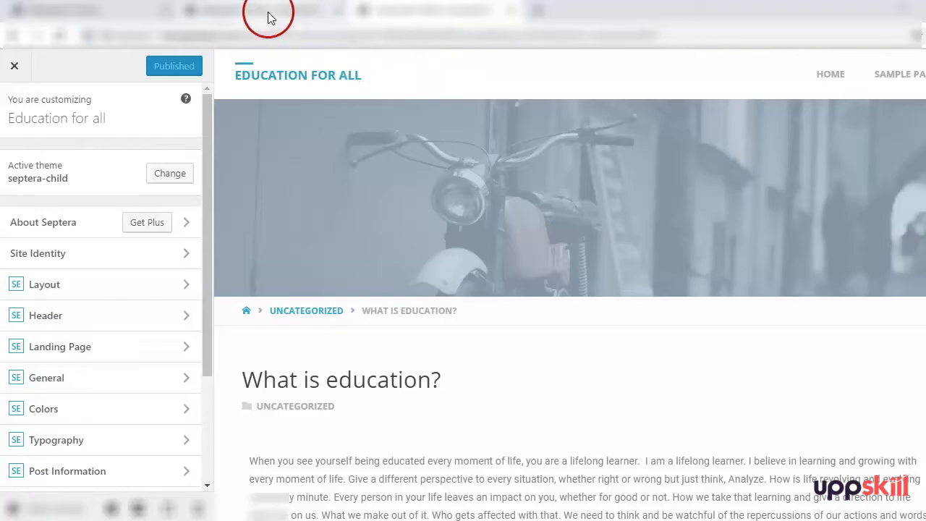
{"action": "left_click", "coordinate": [89, 22]}
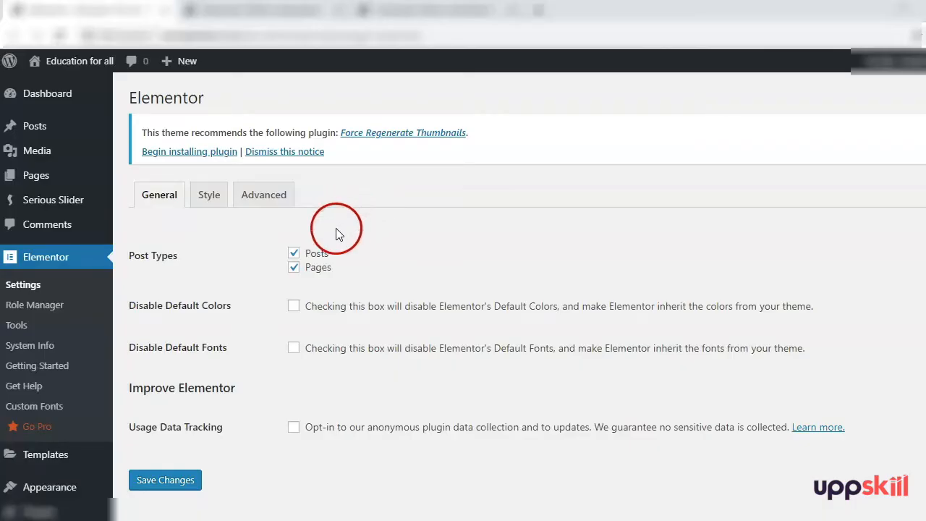
{"action": "scroll", "coordinate": [81, 267], "scroll_direction": "down", "scroll_amount": 2}
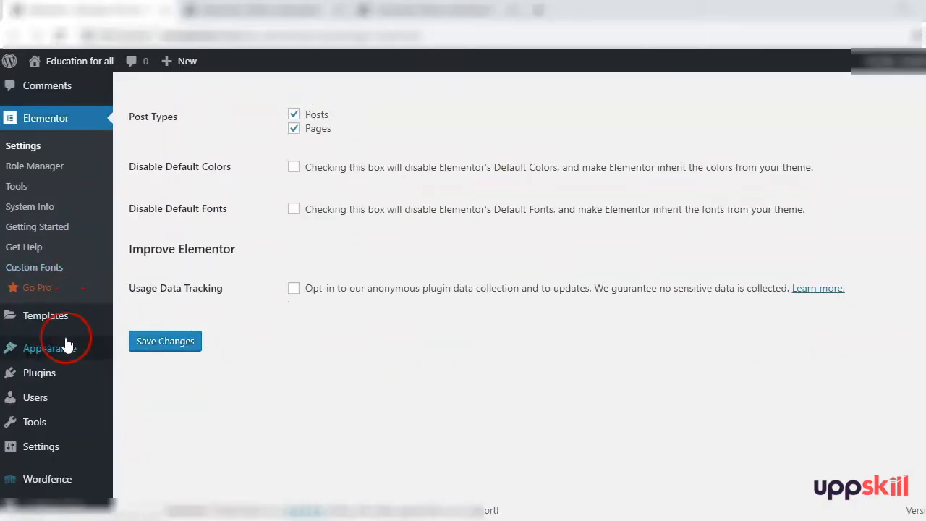
{"action": "mouse_move", "coordinate": [63, 362]}
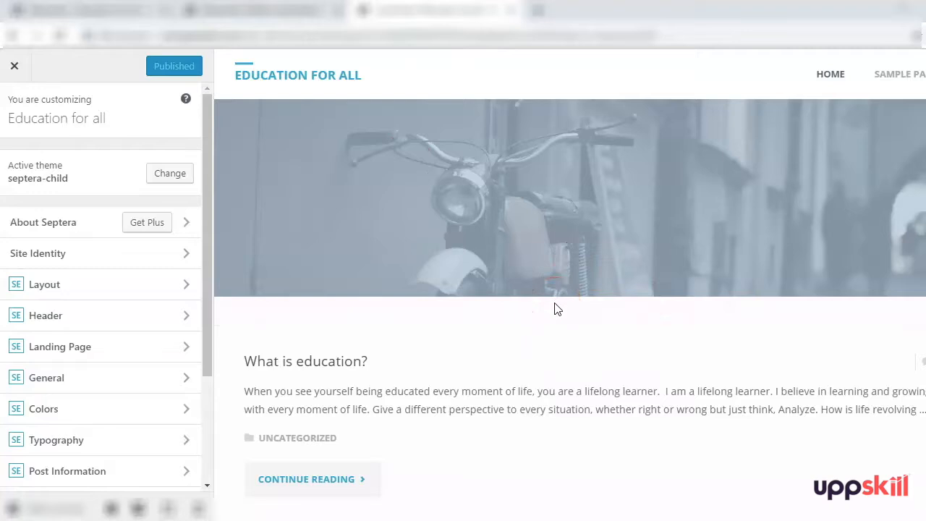
- Set the grey-bordered Rama Edutech image as the site logo without cropping, and look over the remaining Site Identity options
{"action": "left_click", "coordinate": [109, 257]}
{"action": "left_click", "coordinate": [89, 161]}
{"action": "left_click", "coordinate": [90, 184]}
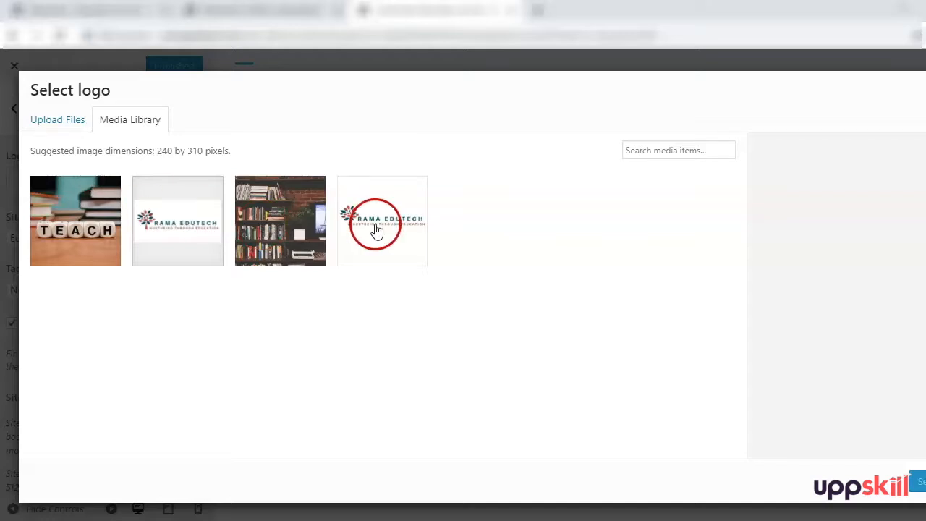
{"action": "left_click", "coordinate": [219, 238]}
{"action": "left_click", "coordinate": [916, 481]}
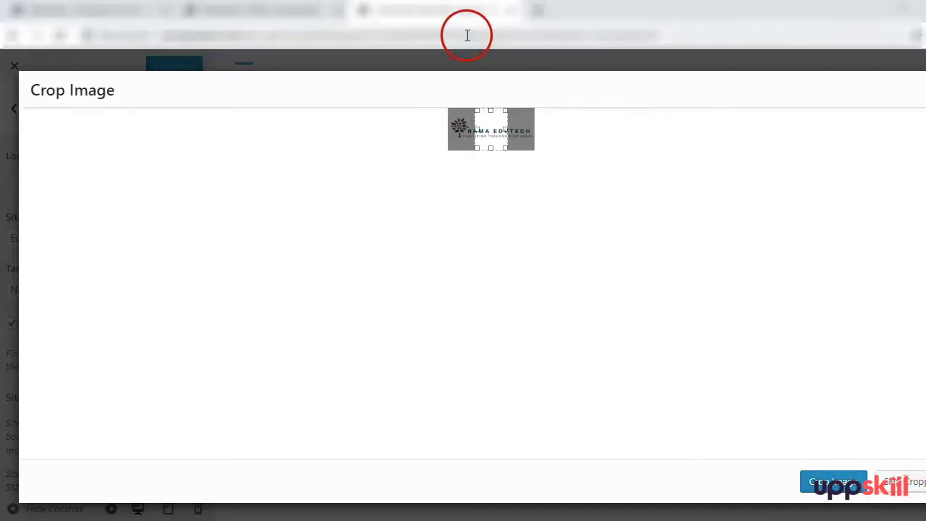
{"action": "left_click", "coordinate": [895, 490]}
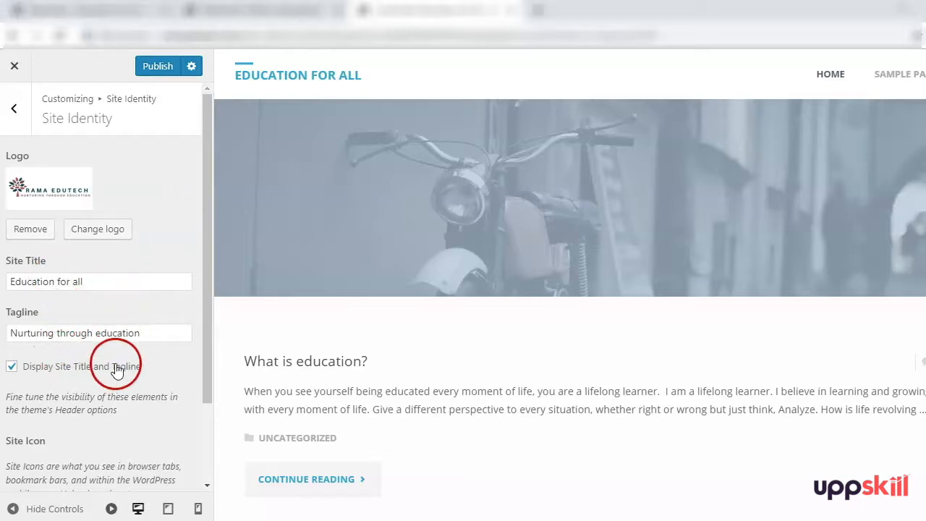
{"action": "scroll", "coordinate": [150, 347], "scroll_direction": "down", "scroll_amount": 2}
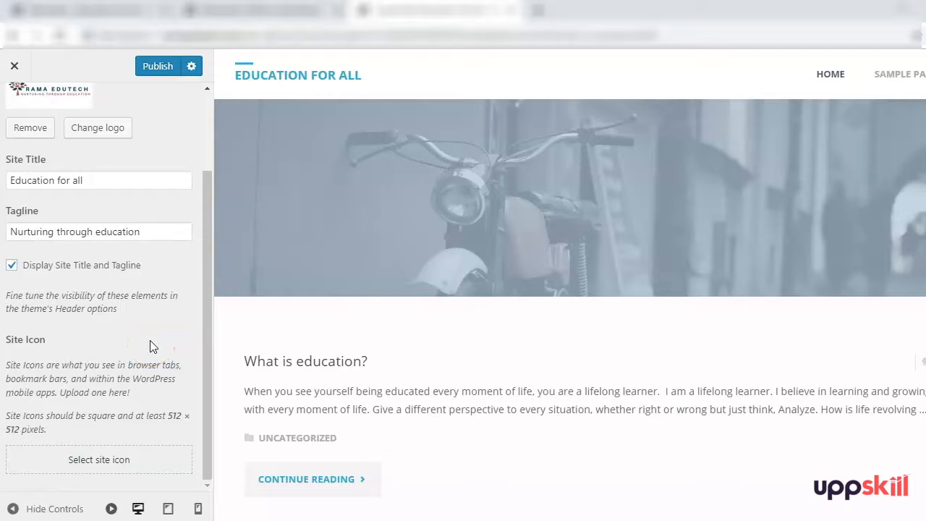
{"action": "scroll", "coordinate": [108, 290], "scroll_direction": "up", "scroll_amount": 3}
- Change the site's header image to the suggested mountain picture in the Header Media settings
{"action": "left_click", "coordinate": [14, 112]}
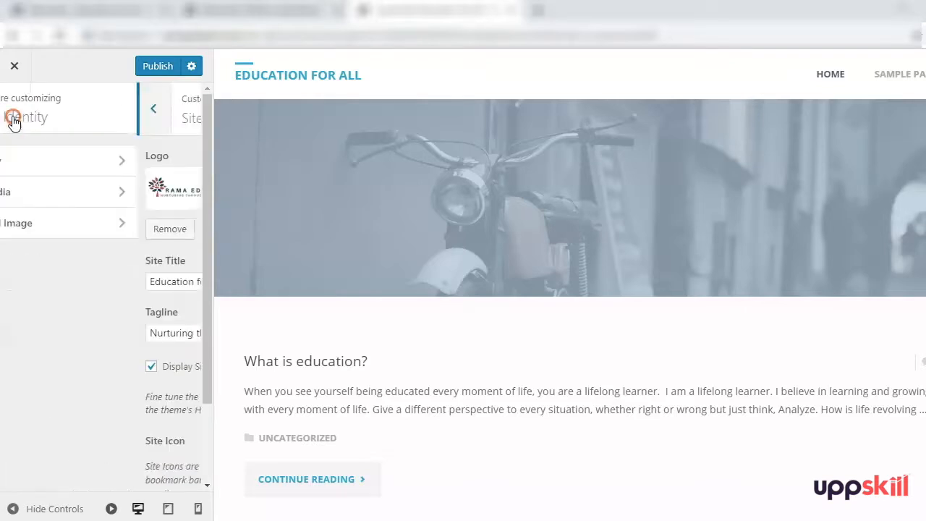
{"action": "left_click", "coordinate": [42, 187]}
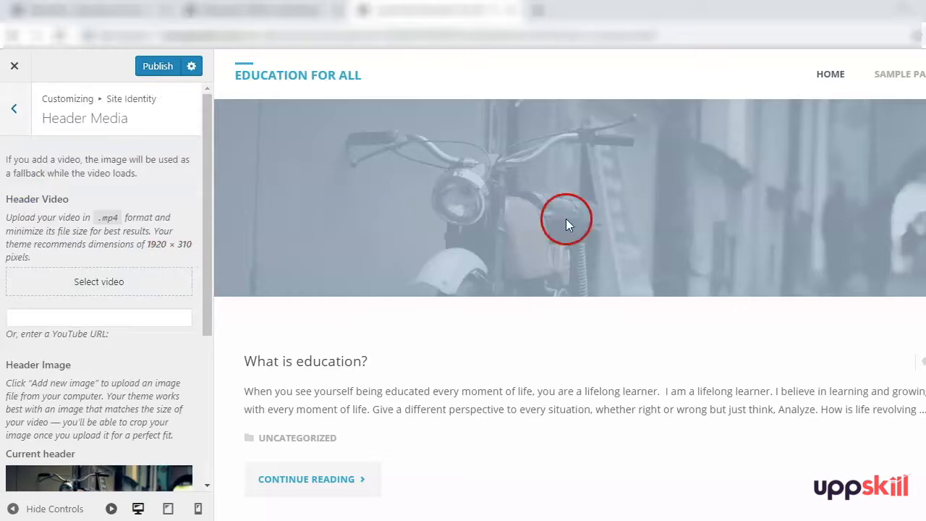
{"action": "scroll", "coordinate": [140, 279], "scroll_direction": "down", "scroll_amount": 4}
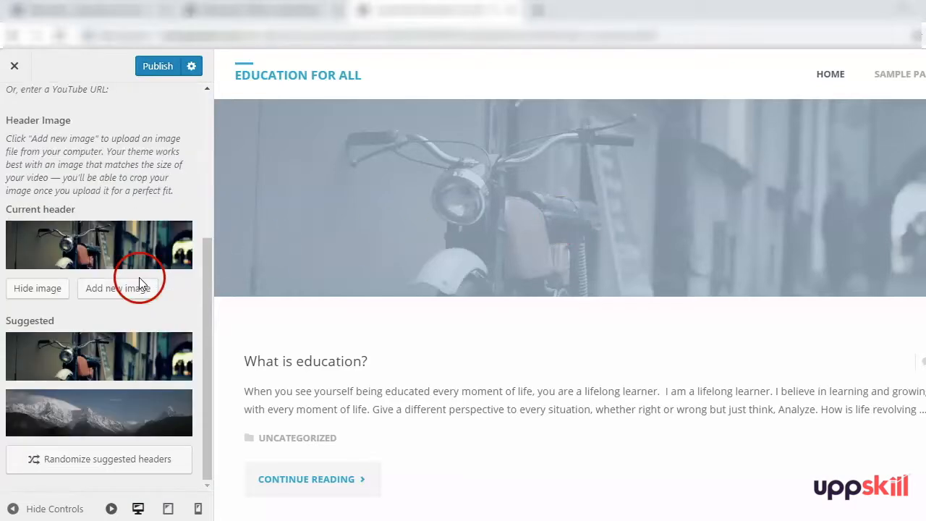
{"action": "left_click", "coordinate": [126, 410]}
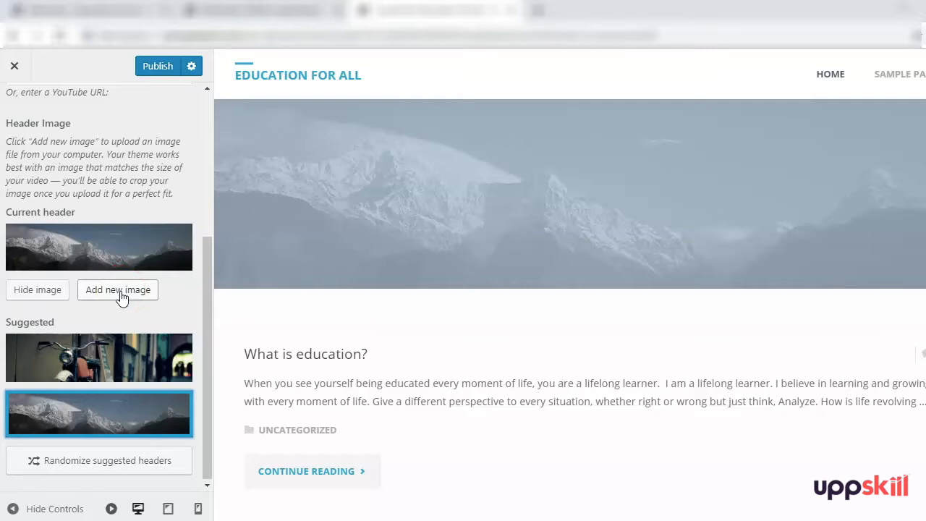
{"action": "scroll", "coordinate": [118, 295], "scroll_direction": "up", "scroll_amount": 5}
- Choose library.jpg from the media library as the site's background image
{"action": "left_click", "coordinate": [21, 119]}
{"action": "left_click", "coordinate": [64, 225]}
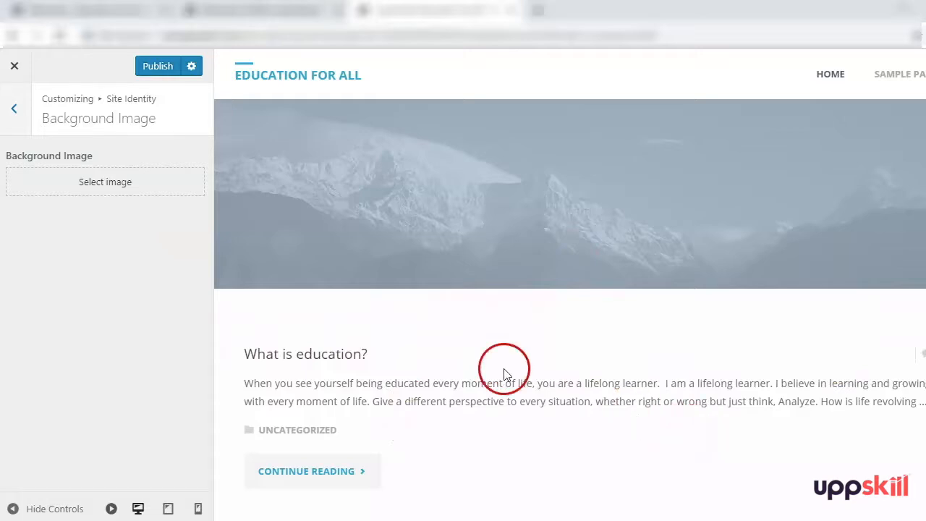
{"action": "left_click", "coordinate": [122, 177]}
{"action": "left_click", "coordinate": [264, 220]}
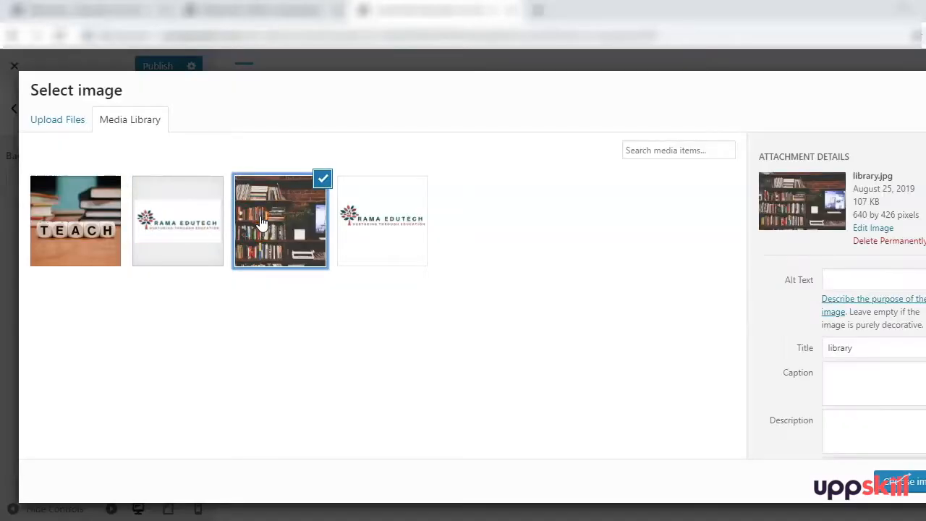
{"action": "left_click", "coordinate": [893, 481]}
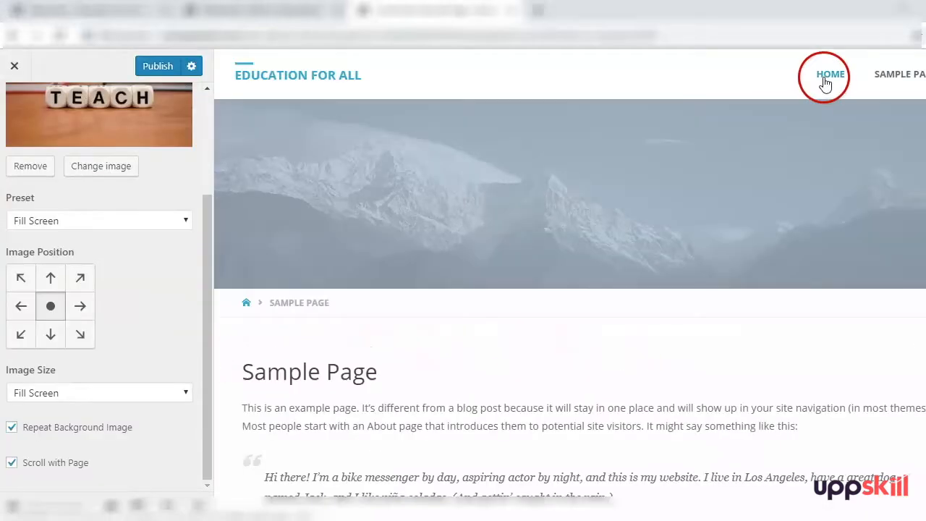
- Preview the Home page in the customizer and look over its content with the chosen header and background
{"action": "left_click", "coordinate": [825, 78]}
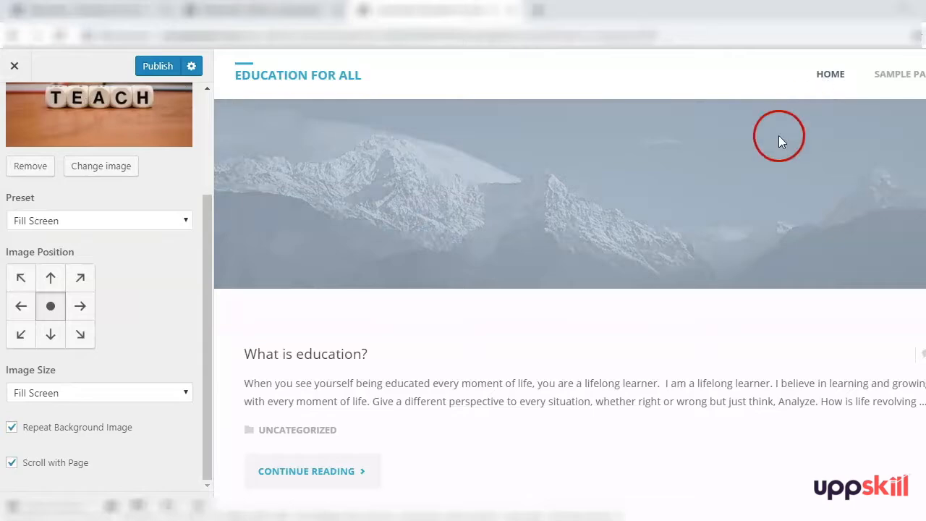
{"action": "scroll", "coordinate": [498, 345], "scroll_direction": "down", "scroll_amount": 5}
{"action": "scroll", "coordinate": [497, 337], "scroll_direction": "up", "scroll_amount": 5}
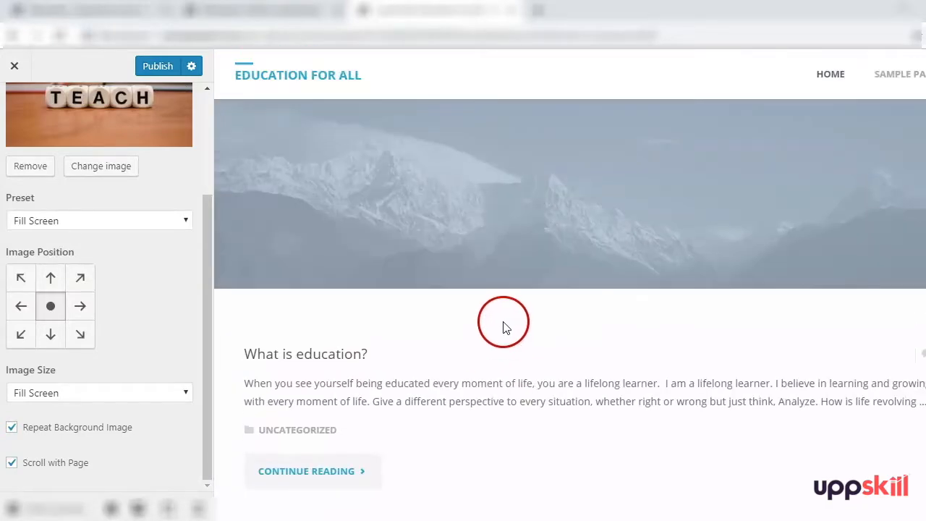
- Preview the Sample Page and the Home page in turn, and look over the Home page's header image and post list
{"action": "left_click", "coordinate": [910, 77]}
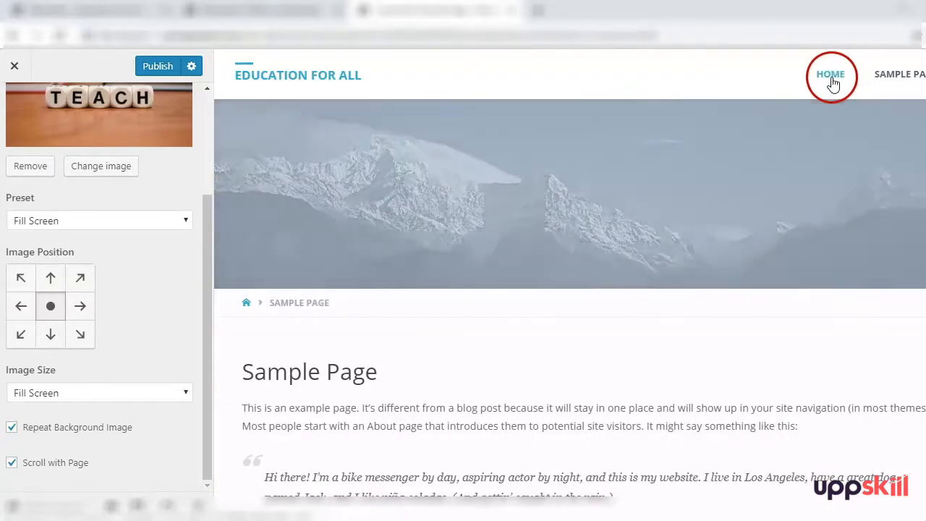
{"action": "left_click", "coordinate": [831, 78]}
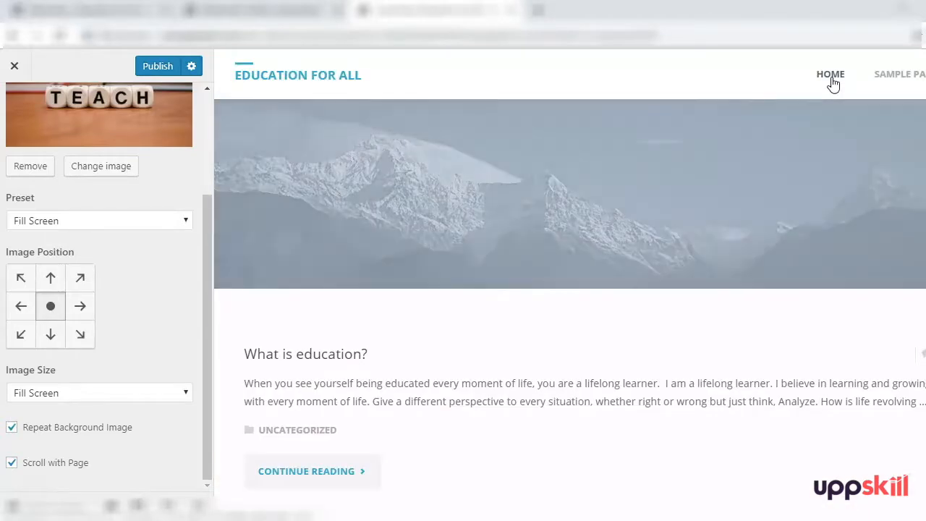
{"action": "left_click", "coordinate": [887, 77]}
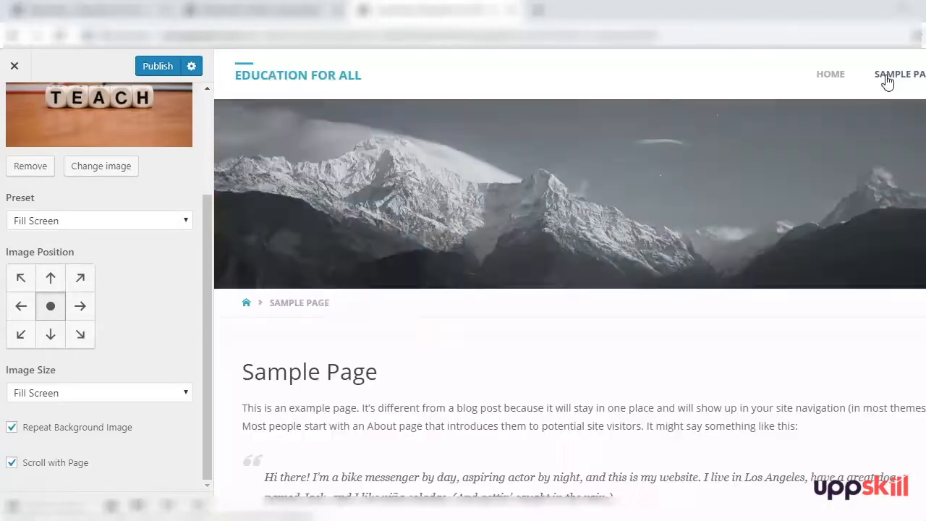
{"action": "left_click", "coordinate": [831, 75]}
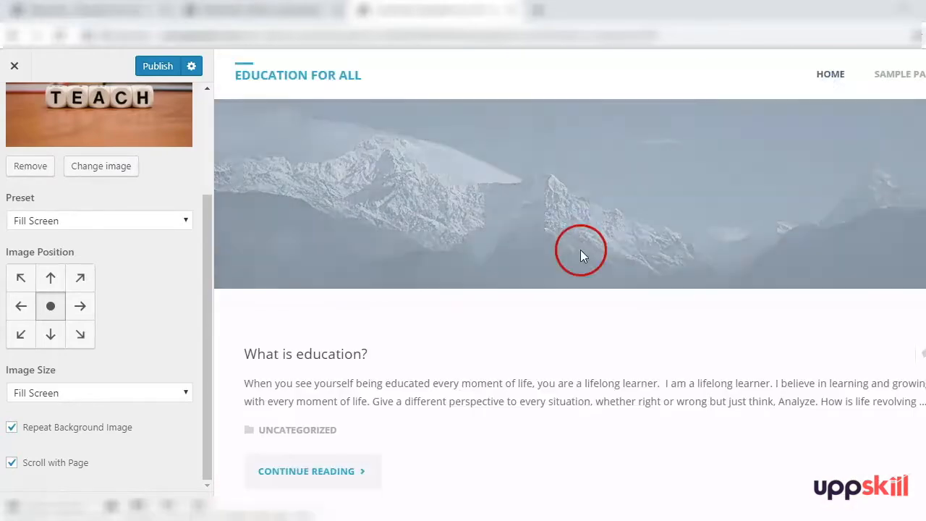
{"action": "scroll", "coordinate": [591, 347], "scroll_direction": "down", "scroll_amount": 3}
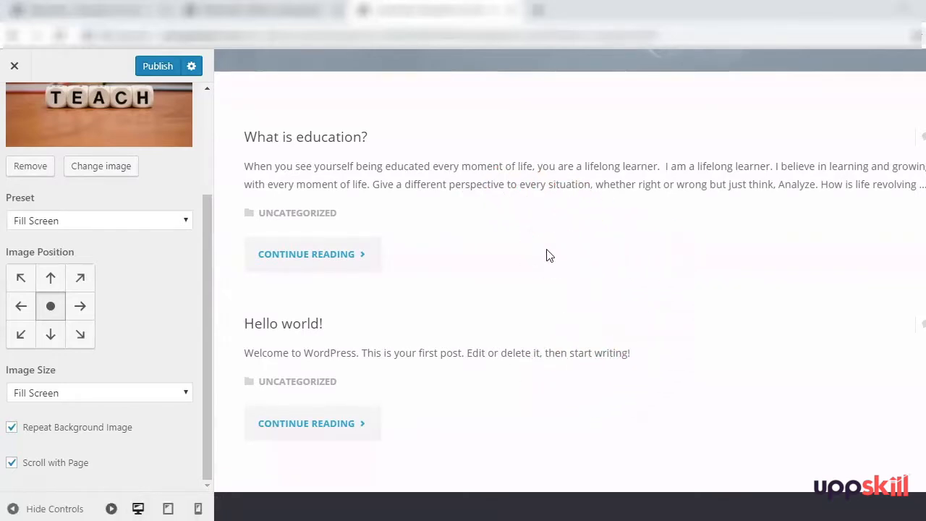
{"action": "scroll", "coordinate": [129, 281], "scroll_direction": "up", "scroll_amount": 2}
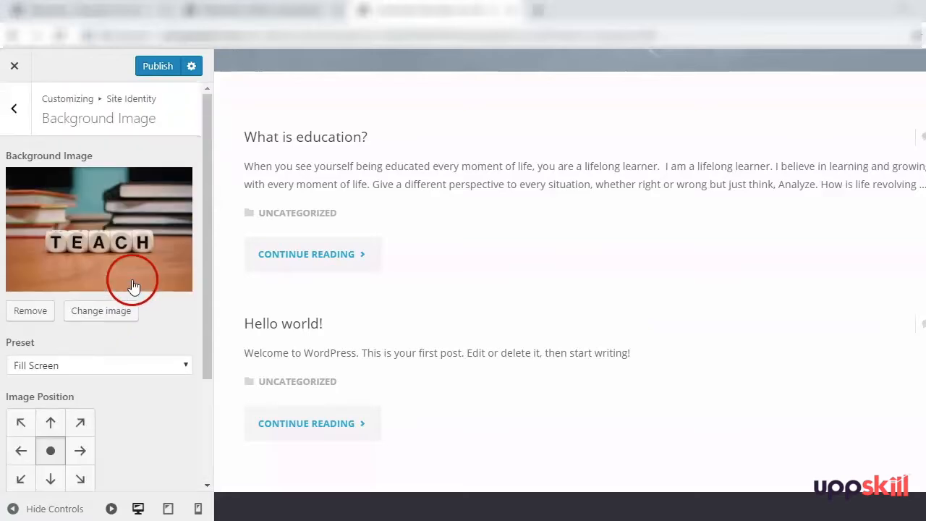
- Set the theme alignment to Boxed in the General Layout settings, leaving the one-column main layout selected
{"action": "left_click", "coordinate": [21, 127]}
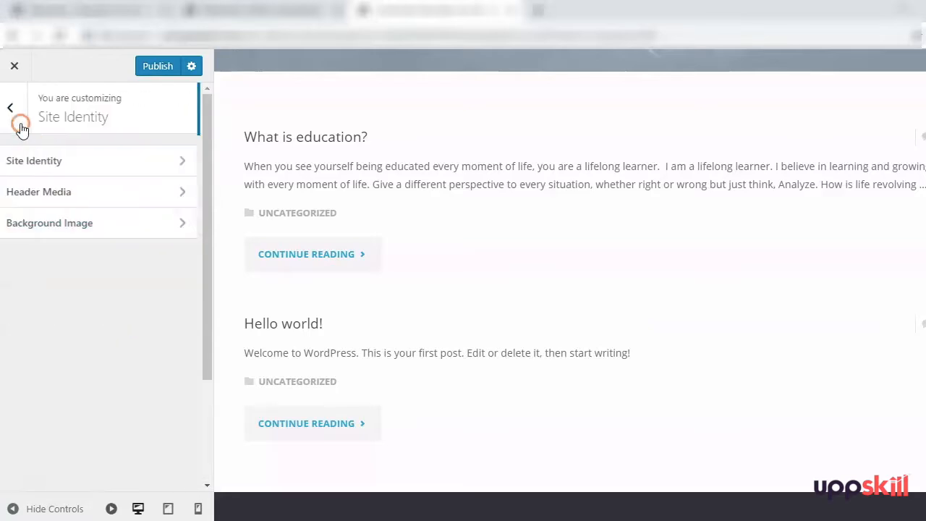
{"action": "left_click", "coordinate": [19, 127]}
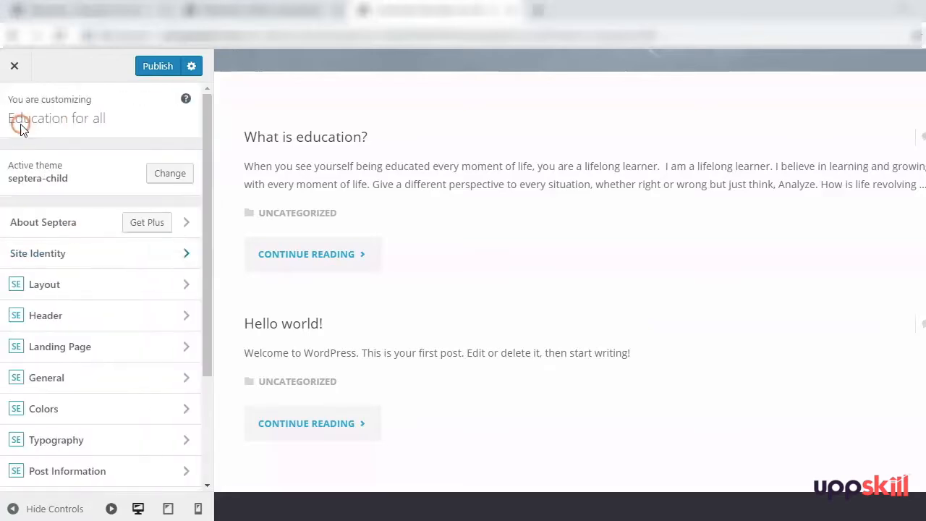
{"action": "left_click", "coordinate": [55, 288]}
{"action": "left_click", "coordinate": [94, 163]}
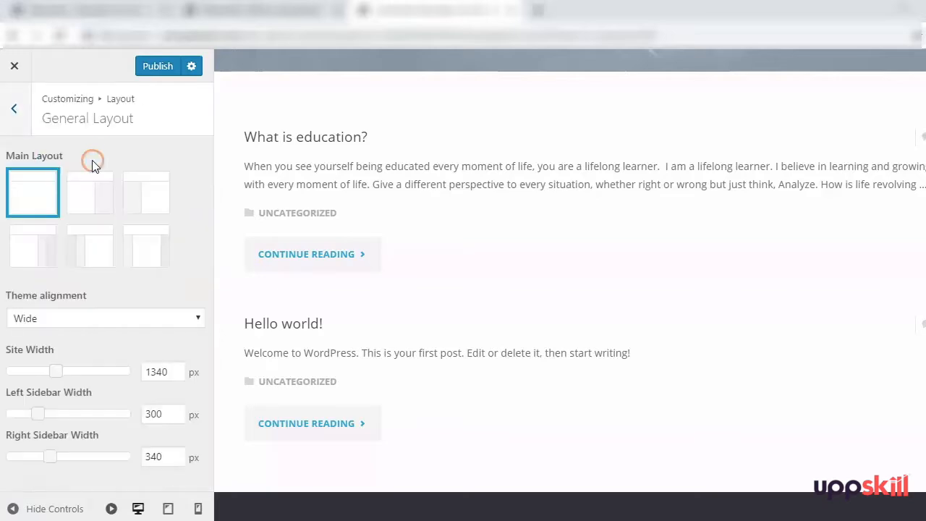
{"action": "left_click", "coordinate": [30, 199]}
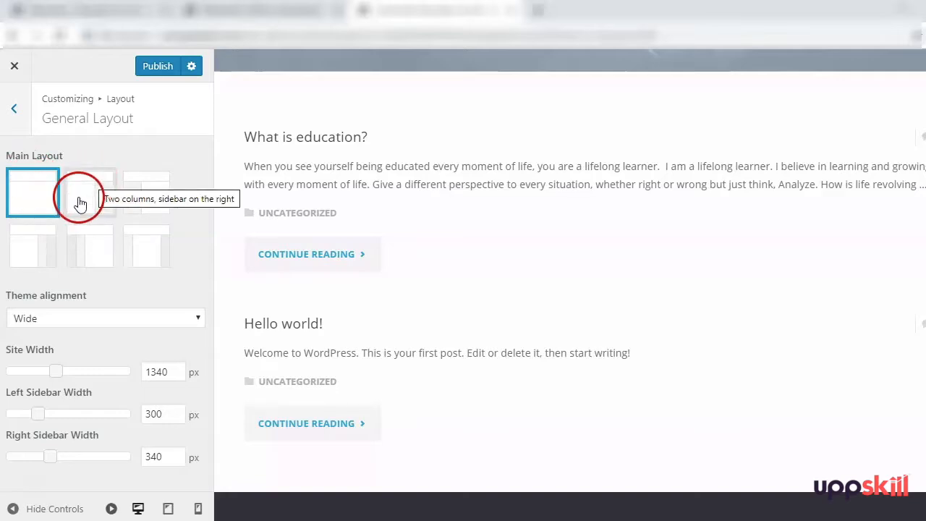
{"action": "left_click", "coordinate": [101, 198]}
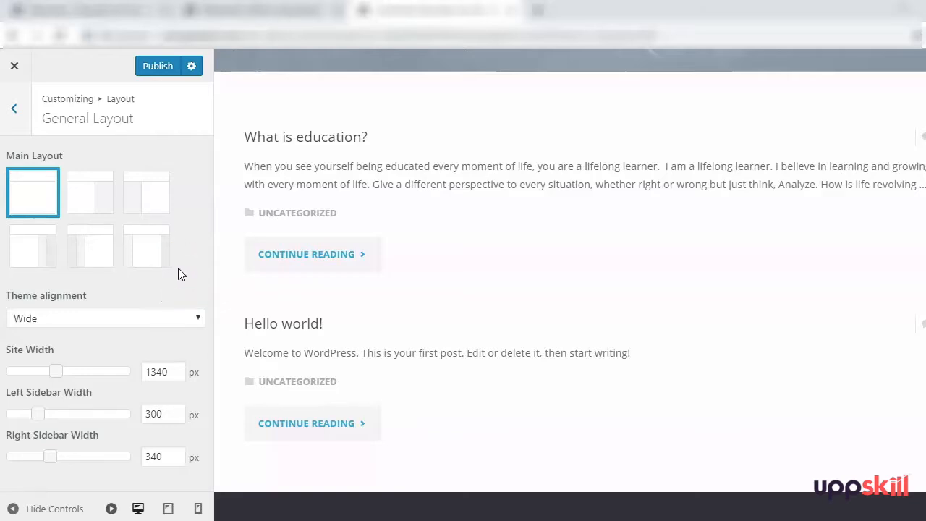
{"action": "left_click", "coordinate": [64, 323]}
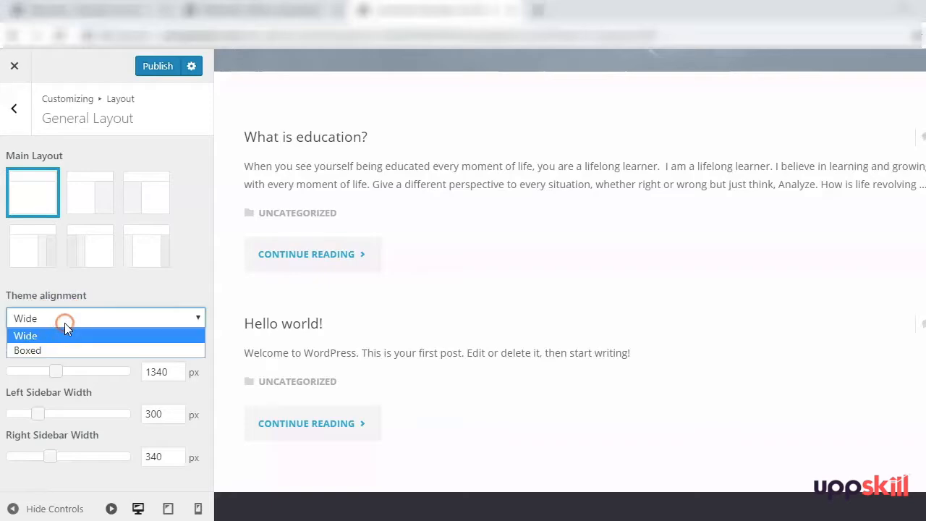
{"action": "left_click", "coordinate": [57, 348]}
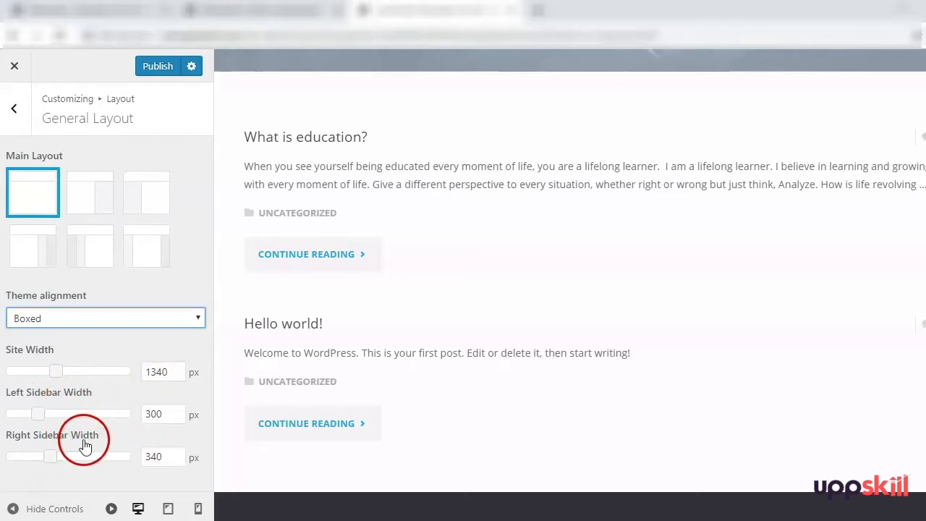
- In the Other Layouts settings, try the two-column posts layout and return to the single-column one
{"action": "left_click", "coordinate": [24, 120]}
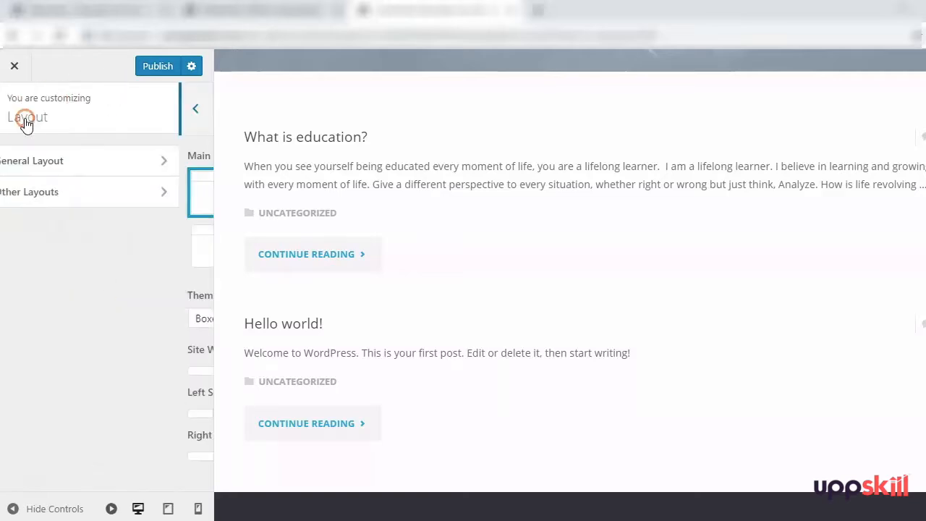
{"action": "left_click", "coordinate": [47, 202]}
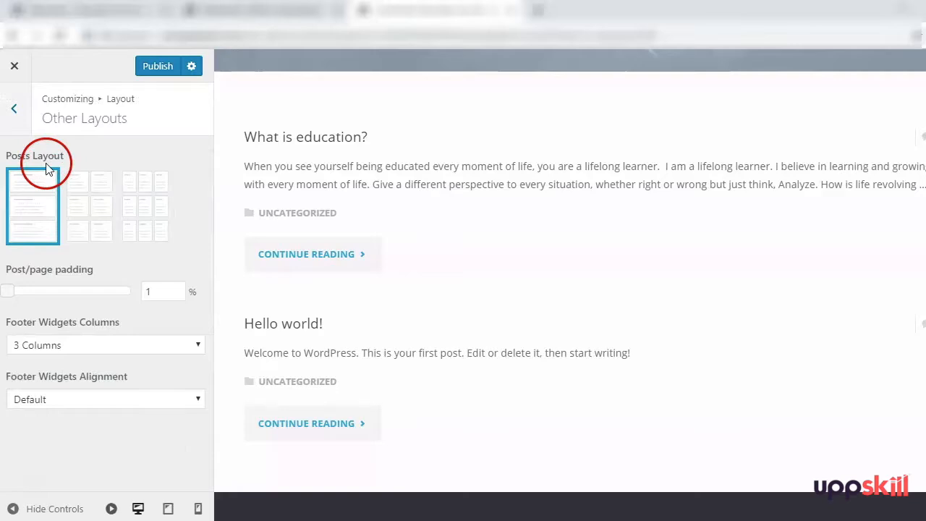
{"action": "left_click", "coordinate": [92, 220]}
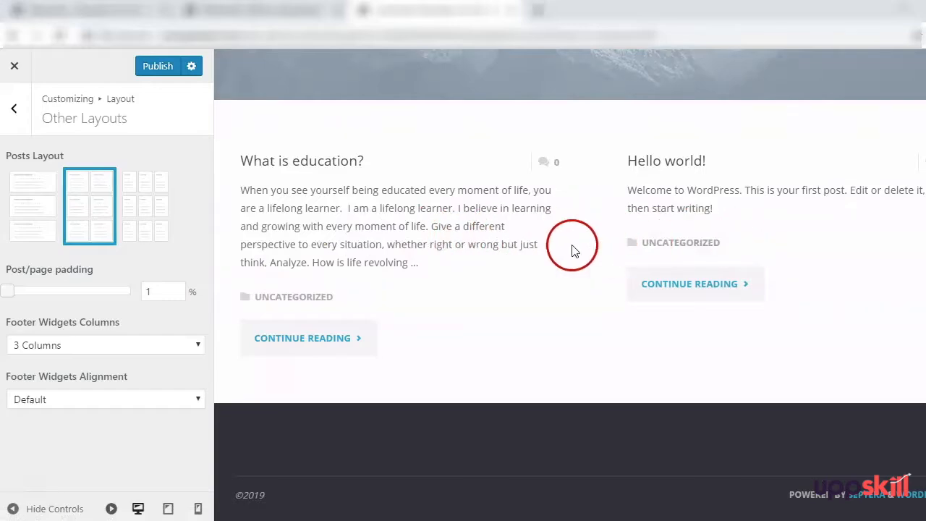
{"action": "left_click", "coordinate": [41, 208]}
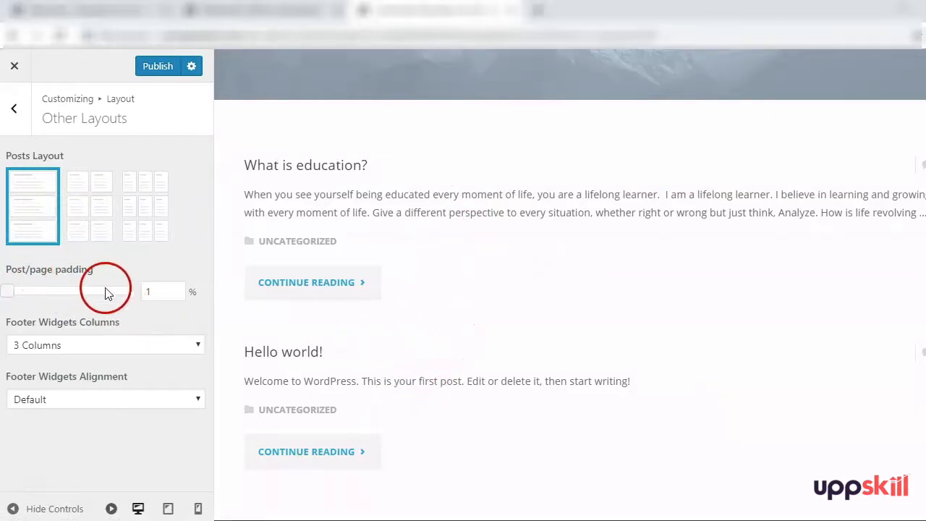
- Set the post/page padding to 2% and keep the footer widgets alignment at Default
{"action": "left_click", "coordinate": [178, 288]}
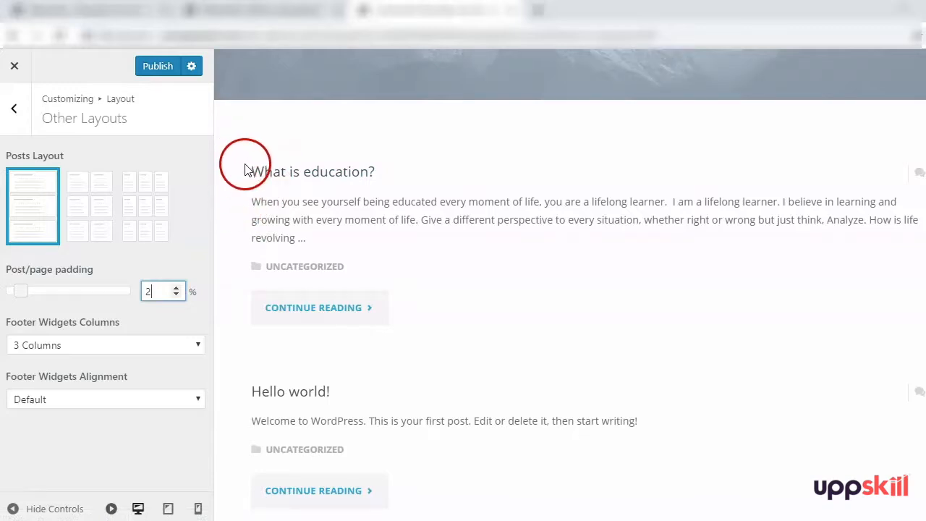
{"action": "left_click", "coordinate": [175, 286]}
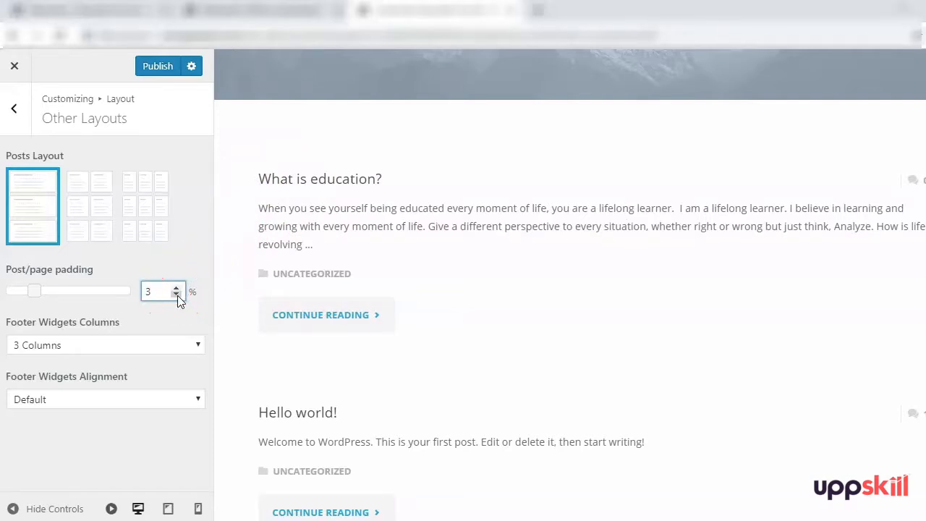
{"action": "left_click", "coordinate": [176, 294]}
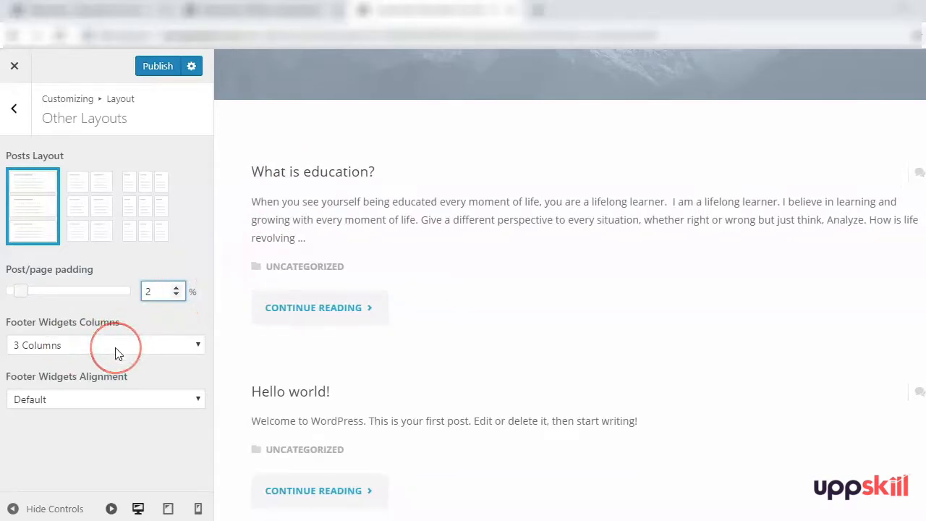
{"action": "left_click", "coordinate": [110, 402]}
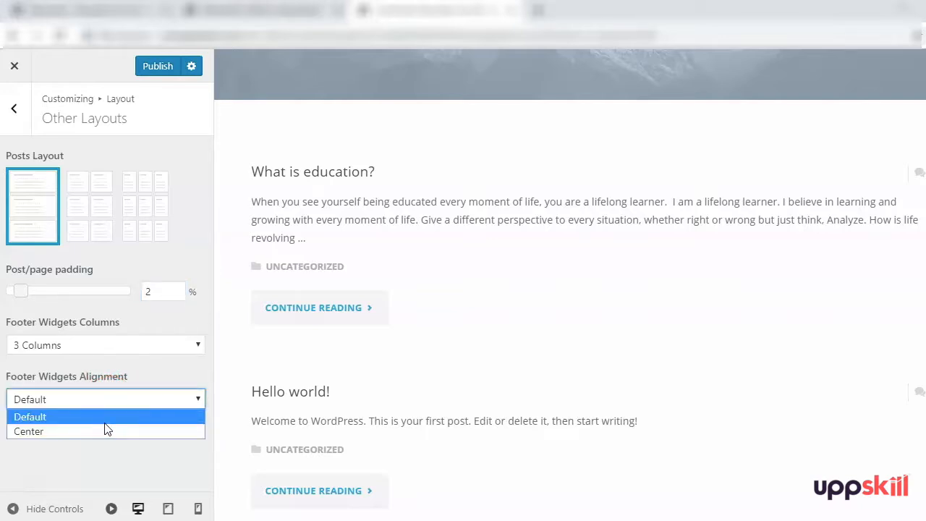
{"action": "left_click", "coordinate": [105, 421]}
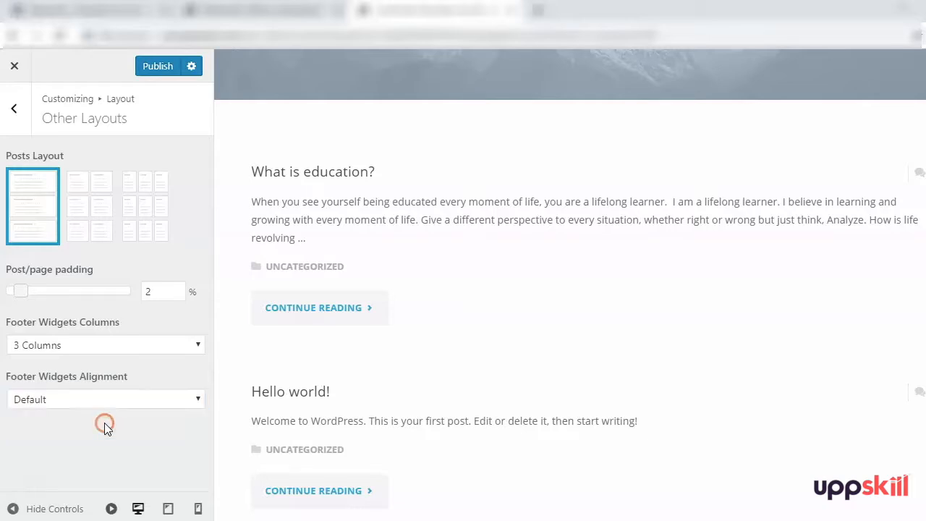
- In the Header section's Menu settings, keep Fixed Menu on and set the header/menu height to 78 px
{"action": "left_click", "coordinate": [24, 129]}
{"action": "left_click", "coordinate": [17, 111]}
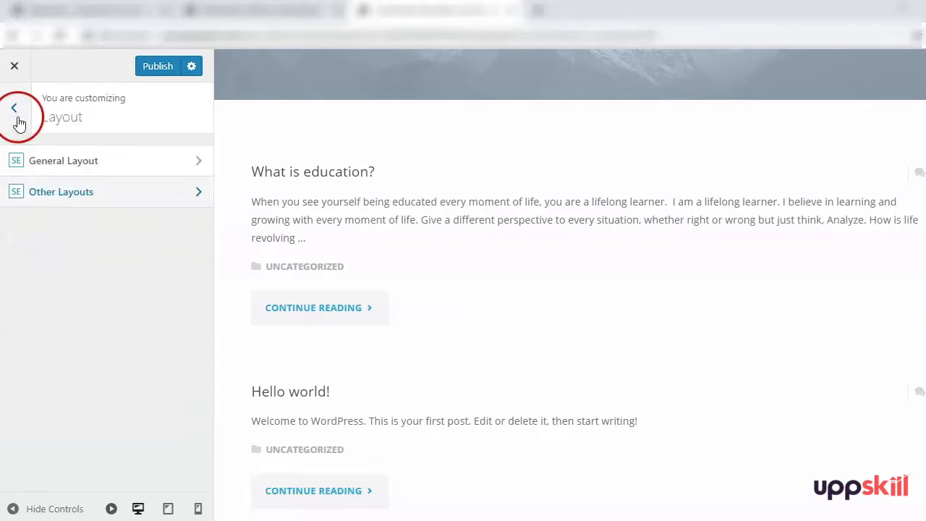
{"action": "left_click", "coordinate": [32, 286]}
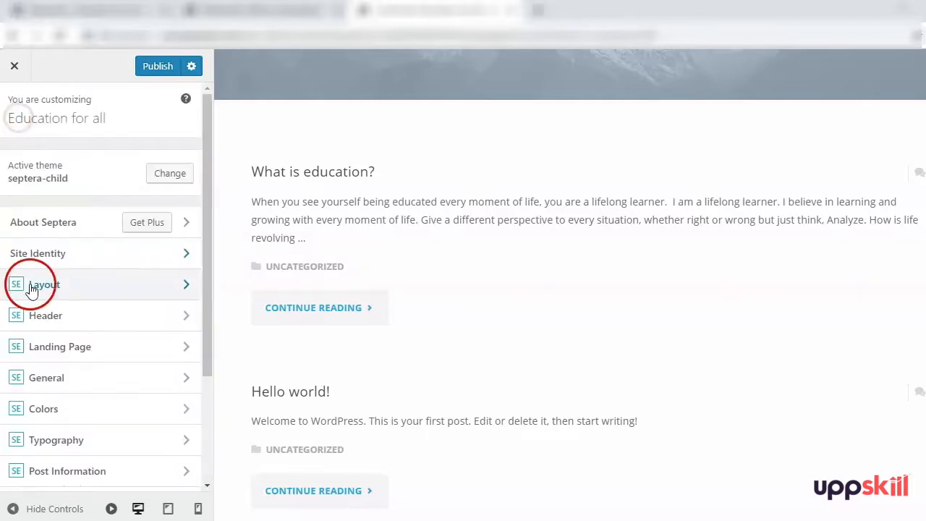
{"action": "left_click", "coordinate": [53, 318]}
{"action": "left_click", "coordinate": [74, 167]}
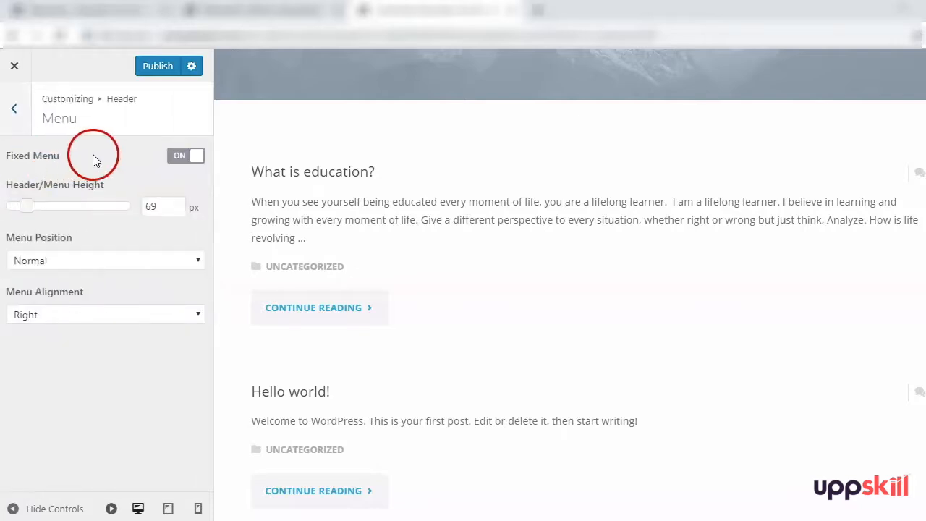
{"action": "left_click", "coordinate": [177, 163]}
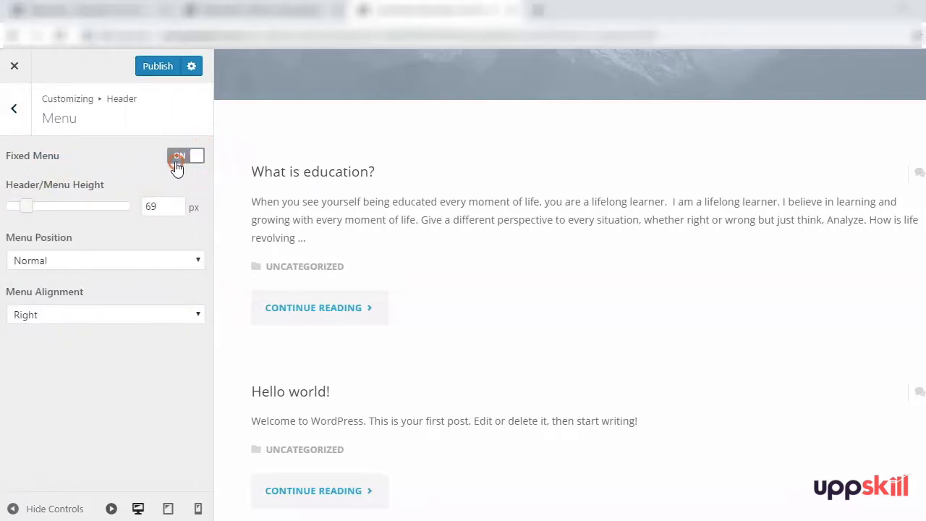
{"action": "left_click", "coordinate": [196, 157]}
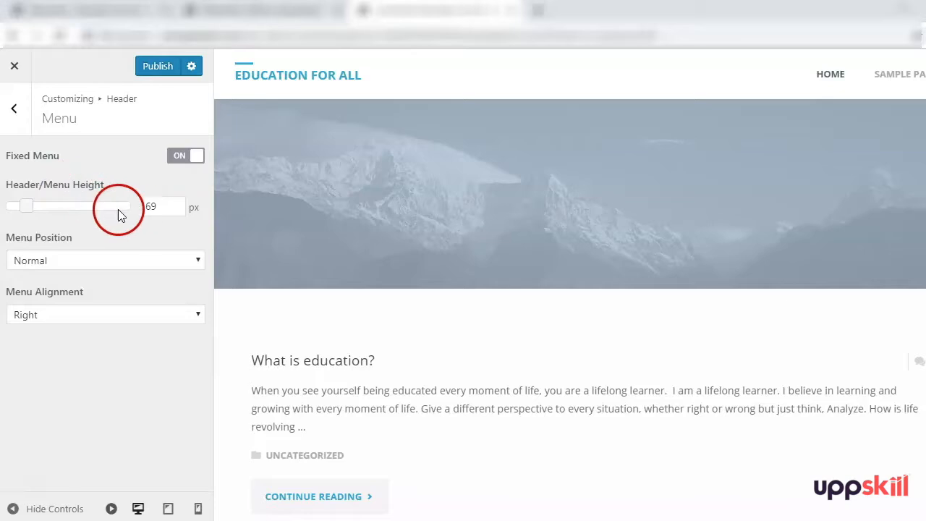
{"action": "left_click_drag", "start_coordinate": [28, 207], "coordinate": [36, 208]}
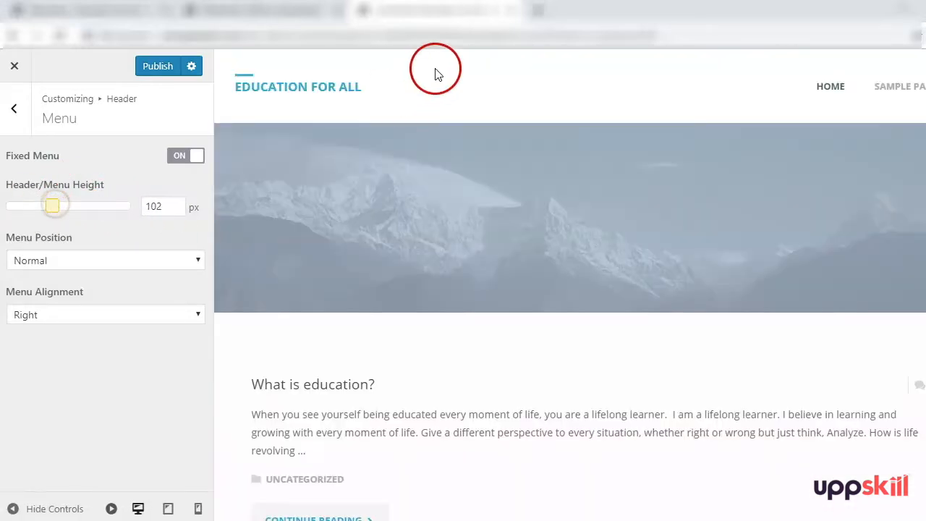
{"action": "left_click_drag", "start_coordinate": [53, 207], "coordinate": [35, 207]}
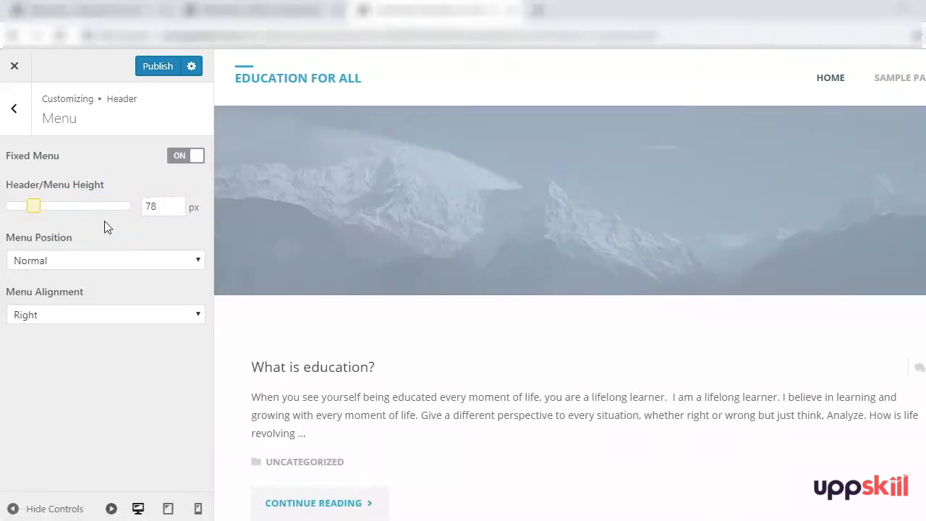
- Try placing the menu over the header image, and return the menu position to Normal
{"action": "left_click", "coordinate": [69, 263]}
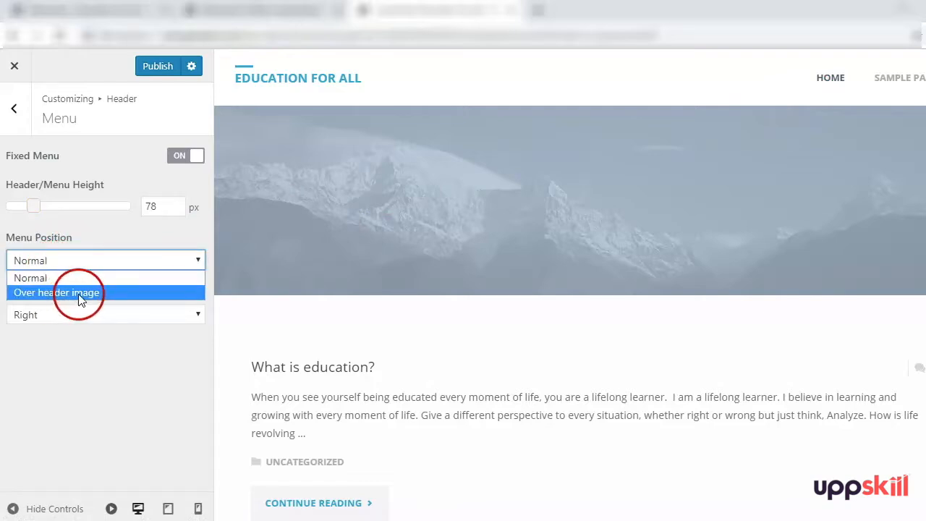
{"action": "left_click", "coordinate": [81, 293]}
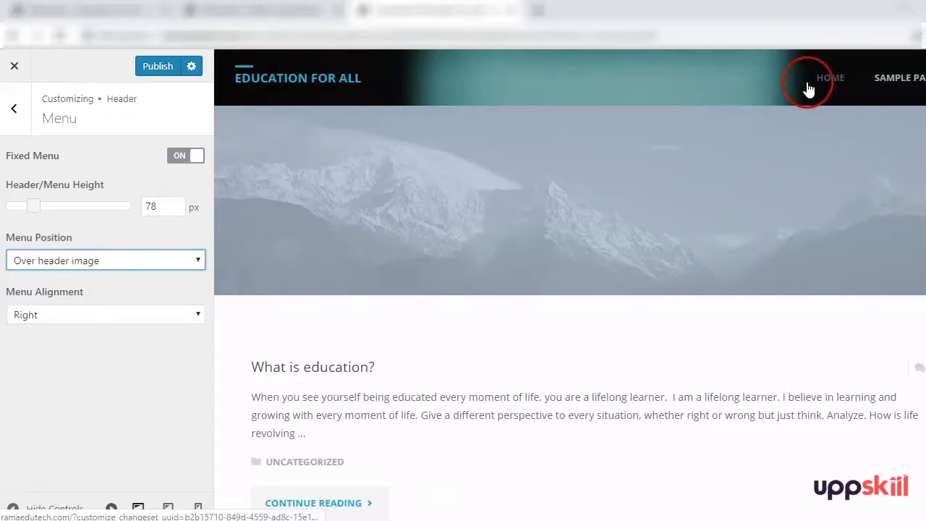
{"action": "left_click", "coordinate": [80, 262]}
{"action": "left_click", "coordinate": [81, 276]}
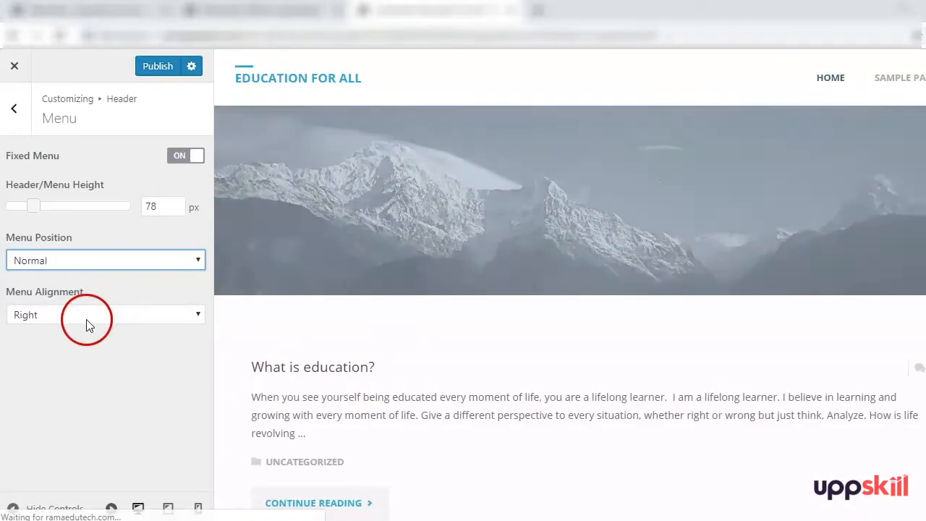
- Try aligning the menu to the left, and return the menu alignment to Right
{"action": "left_click", "coordinate": [36, 322]}
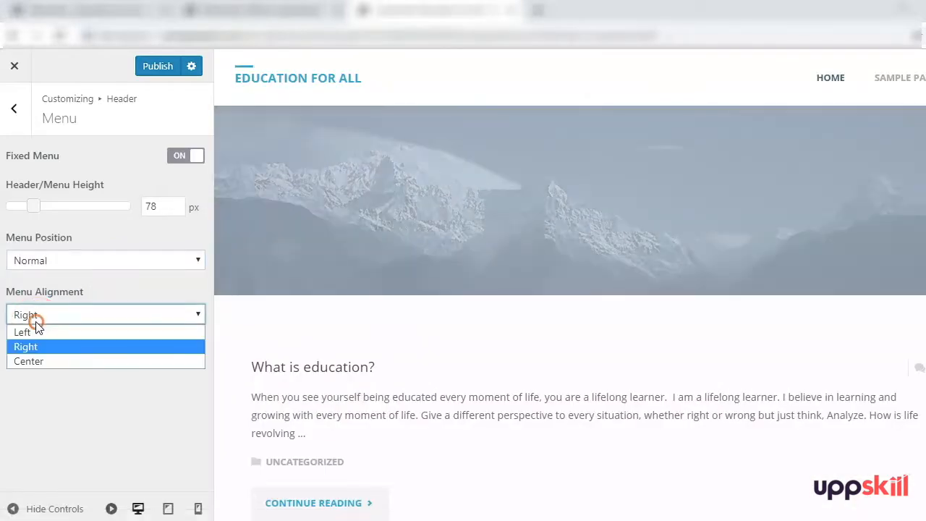
{"action": "left_click", "coordinate": [41, 333]}
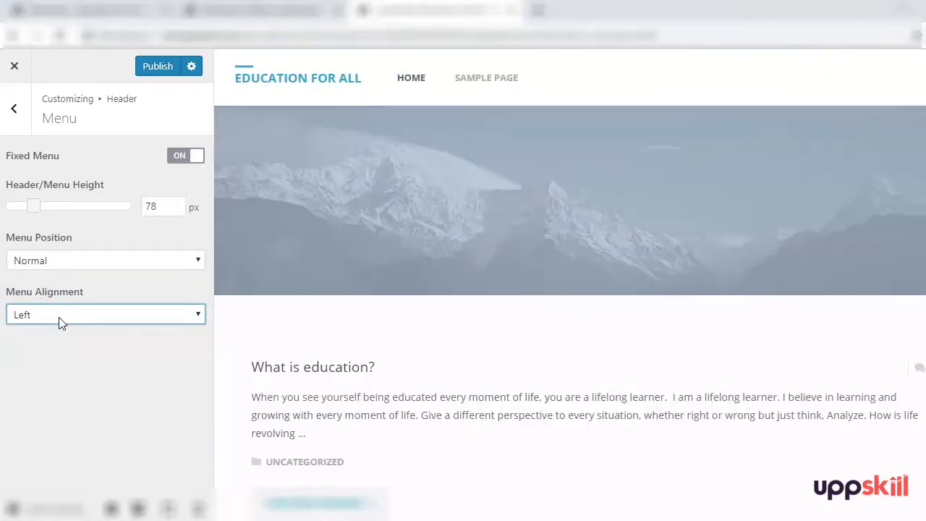
{"action": "left_click", "coordinate": [58, 317]}
{"action": "left_click", "coordinate": [48, 345]}
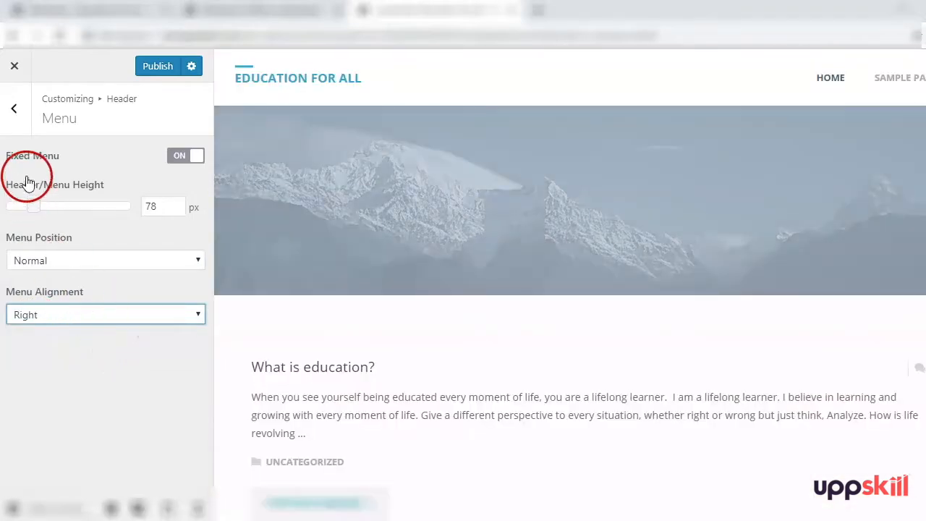
- In the Header section's Content settings, turn on Show Tagline for the site header
{"action": "left_click", "coordinate": [14, 110]}
{"action": "left_click", "coordinate": [52, 199]}
{"action": "left_click", "coordinate": [85, 186]}
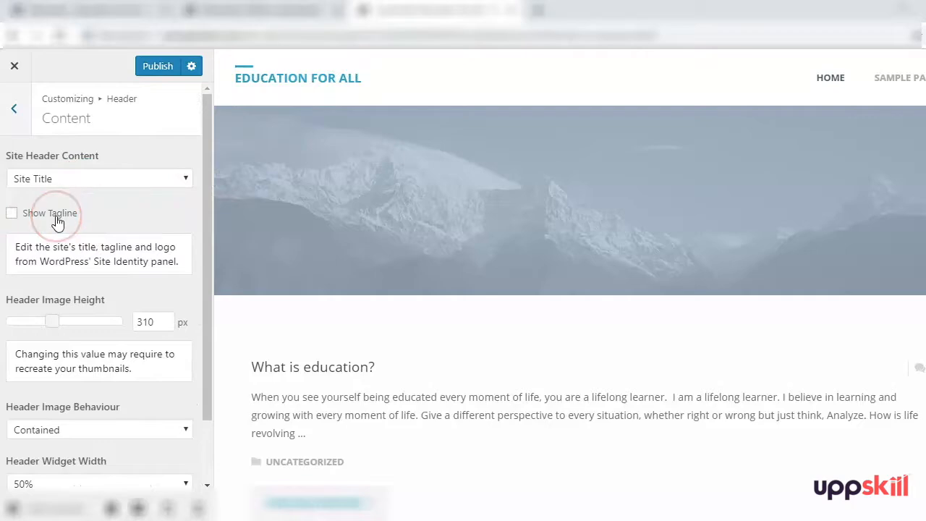
{"action": "left_click", "coordinate": [31, 216]}
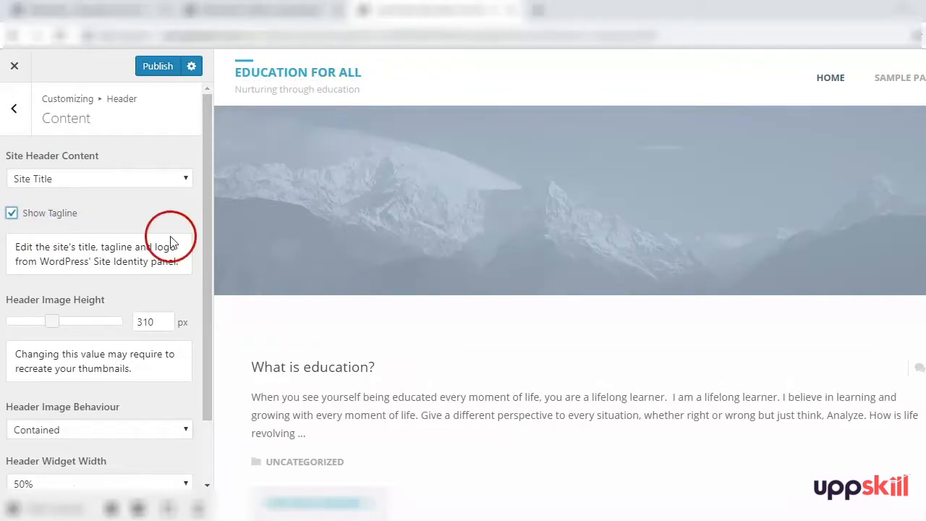
- Set the header image height to 350 px
{"action": "scroll", "coordinate": [145, 232], "scroll_direction": "down", "scroll_amount": 2}
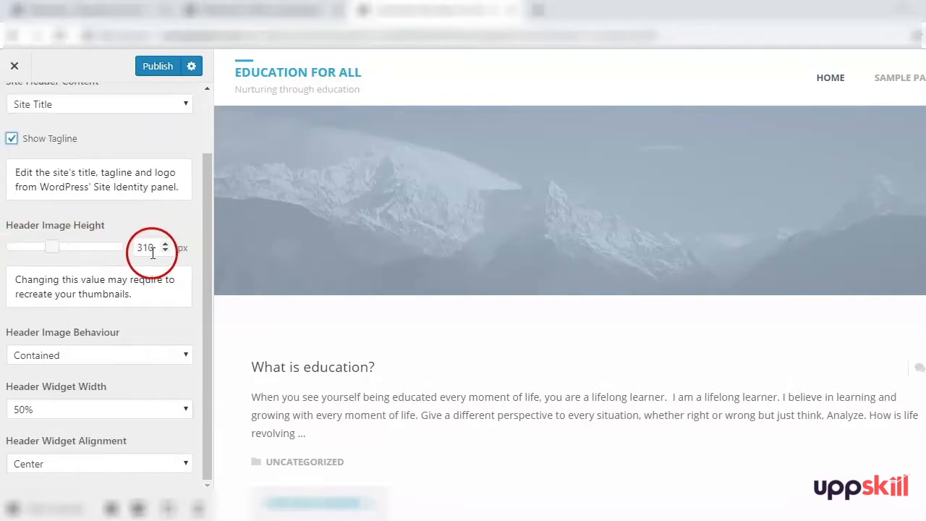
{"action": "left_click_drag", "start_coordinate": [57, 250], "coordinate": [83, 250]}
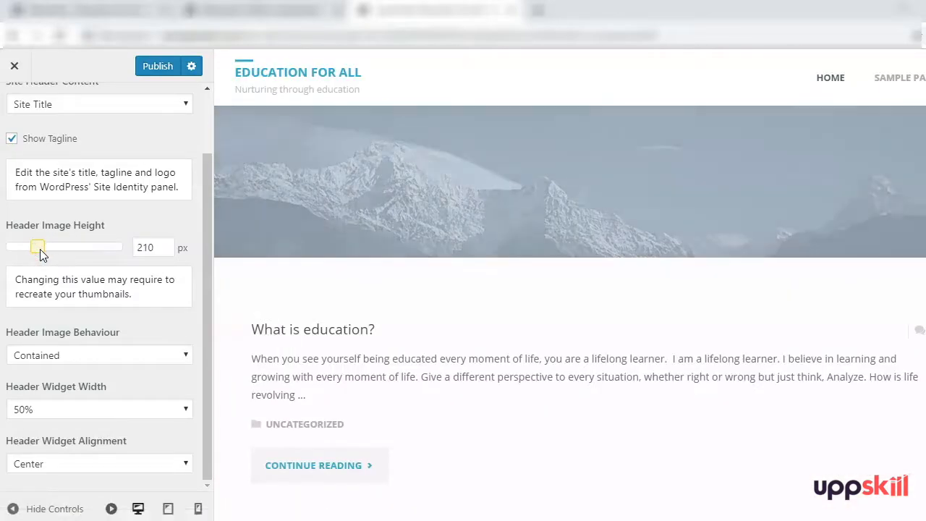
{"action": "left_click_drag", "start_coordinate": [43, 251], "coordinate": [58, 249]}
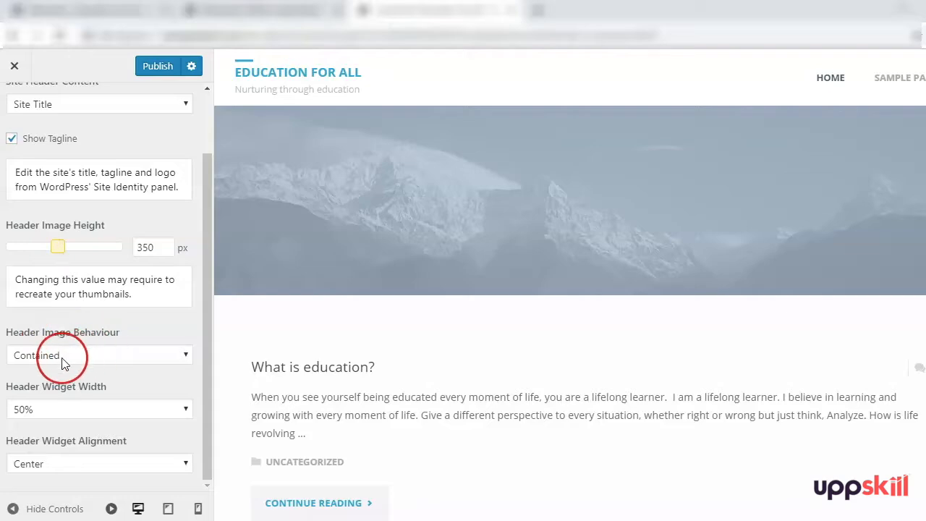
- Try the Cropped header image behaviour, and return it to Contained
{"action": "left_click", "coordinate": [62, 363]}
{"action": "left_click", "coordinate": [61, 373]}
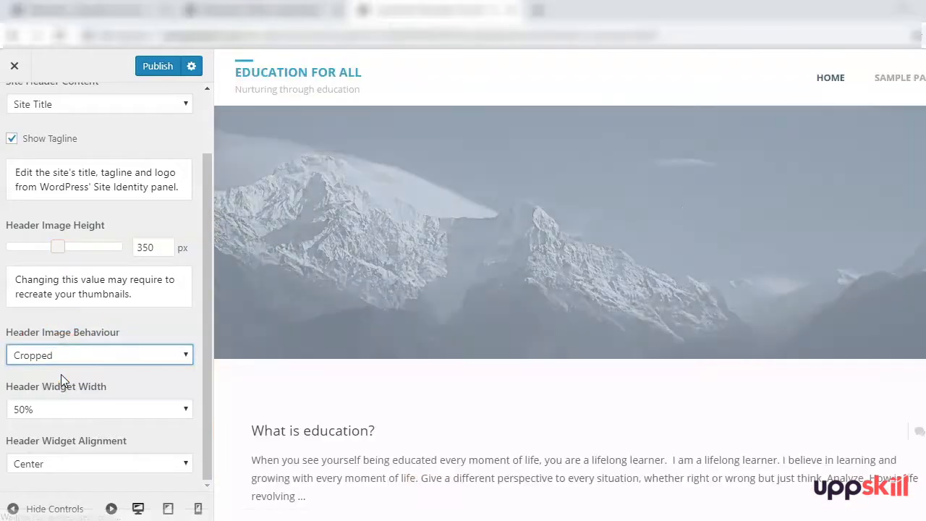
{"action": "left_click", "coordinate": [76, 355]}
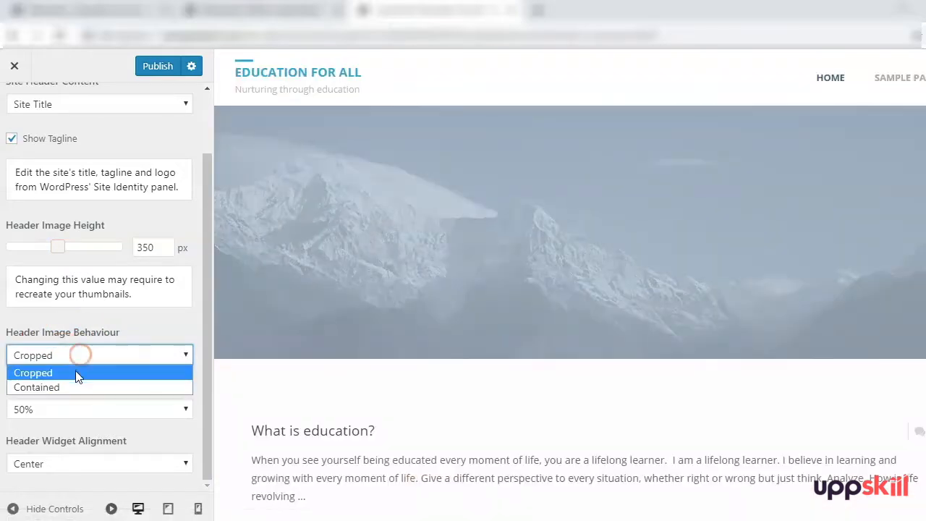
{"action": "left_click", "coordinate": [68, 388]}
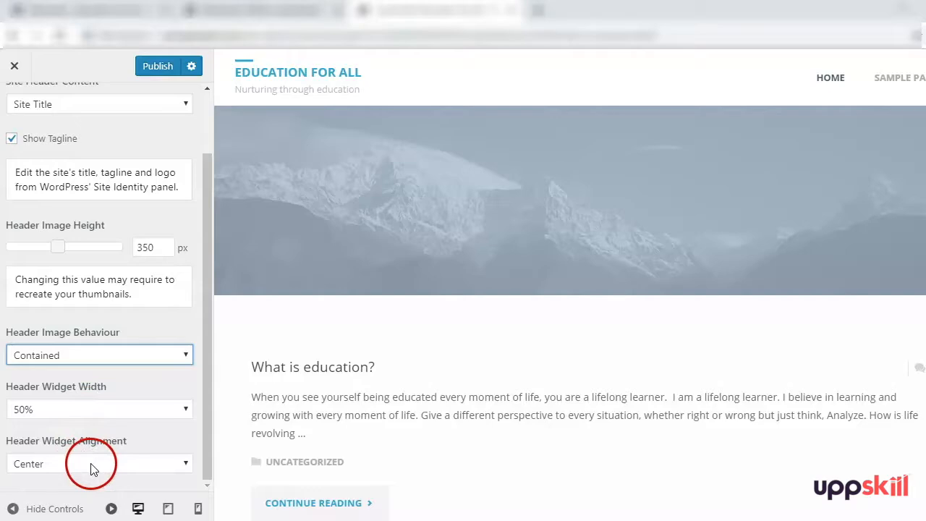
- Check the header widget width and alignment options, keeping them at 50% and Center
{"action": "left_click", "coordinate": [91, 410]}
{"action": "left_click", "coordinate": [88, 425]}
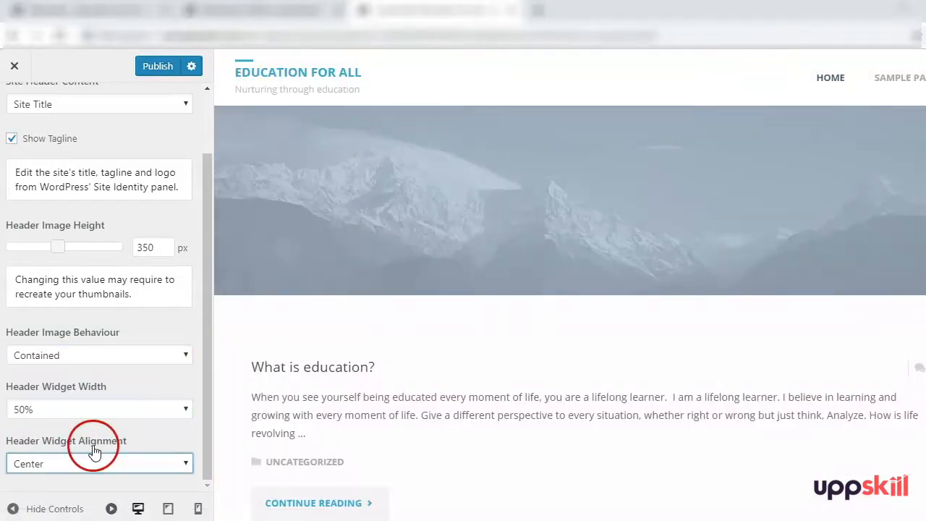
{"action": "left_click", "coordinate": [93, 460]}
{"action": "left_click", "coordinate": [72, 466]}
{"action": "left_click", "coordinate": [109, 464]}
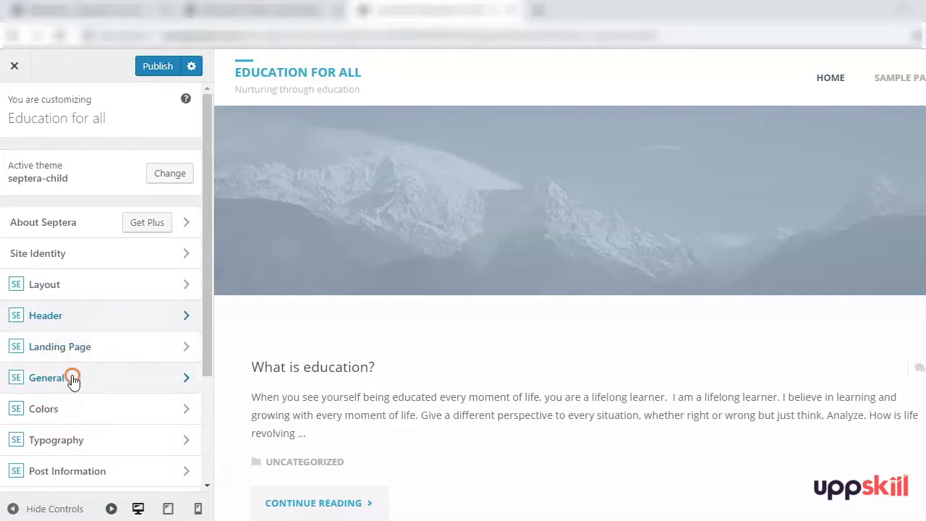
- In the General section's Structure settings, set the custom footer text to "©2019 Ramaedutech- Education for all"
{"action": "left_click", "coordinate": [63, 390]}
{"action": "left_click", "coordinate": [61, 167]}
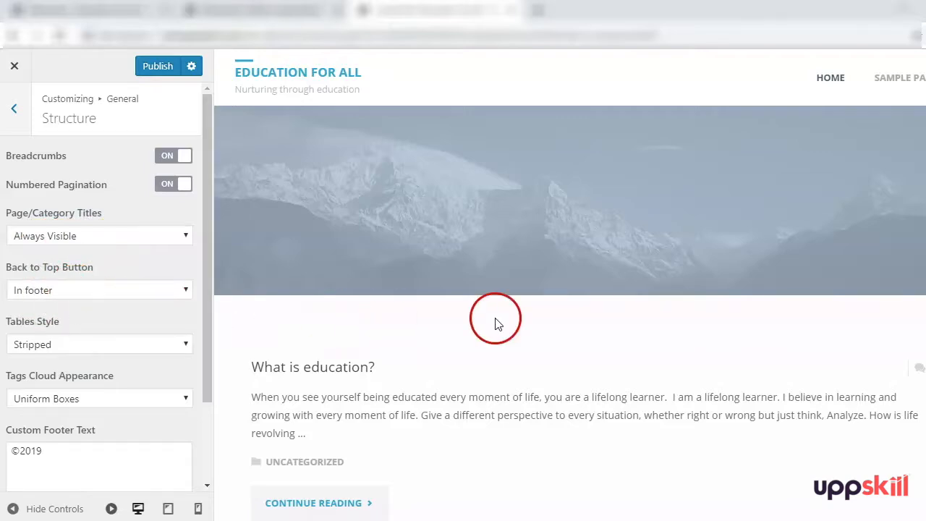
{"action": "scroll", "coordinate": [521, 320], "scroll_direction": "down", "scroll_amount": 5}
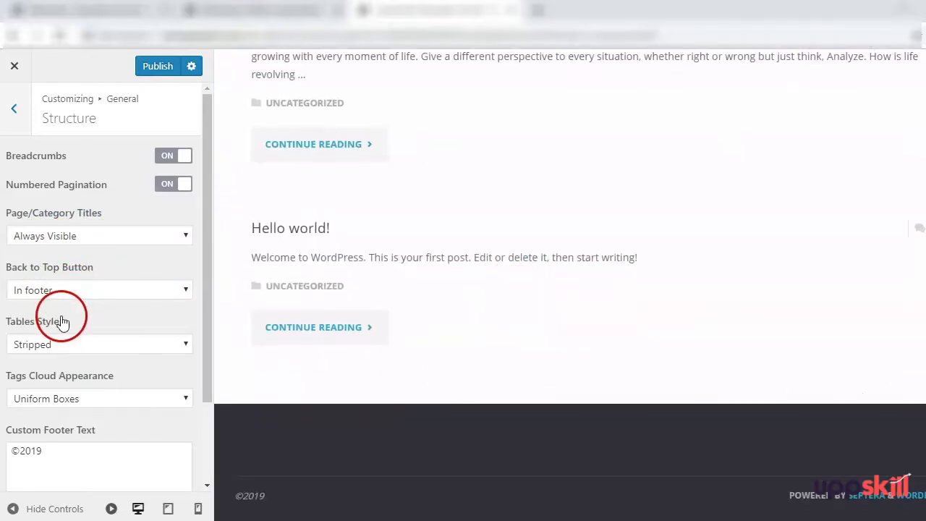
{"action": "scroll", "coordinate": [67, 379], "scroll_direction": "down", "scroll_amount": 1}
{"action": "scroll", "coordinate": [69, 382], "scroll_direction": "down", "scroll_amount": 1}
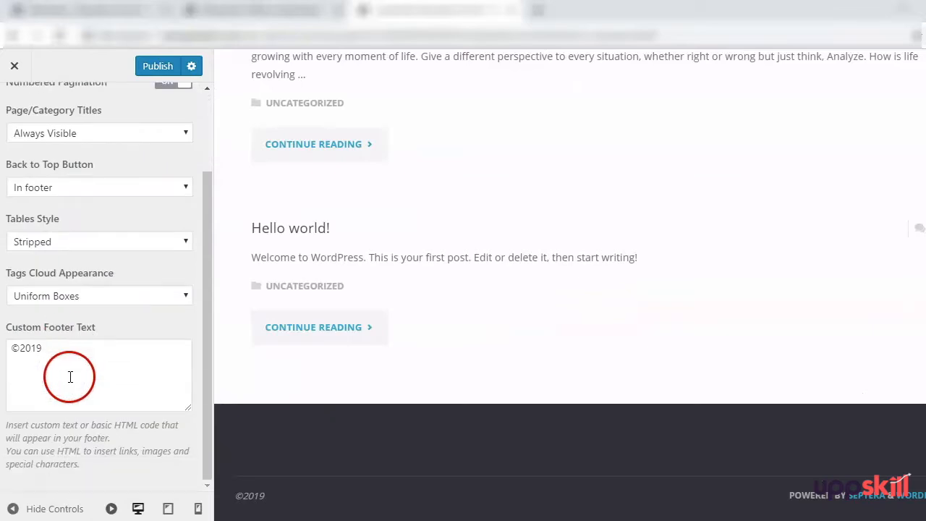
{"action": "left_click", "coordinate": [103, 350]}
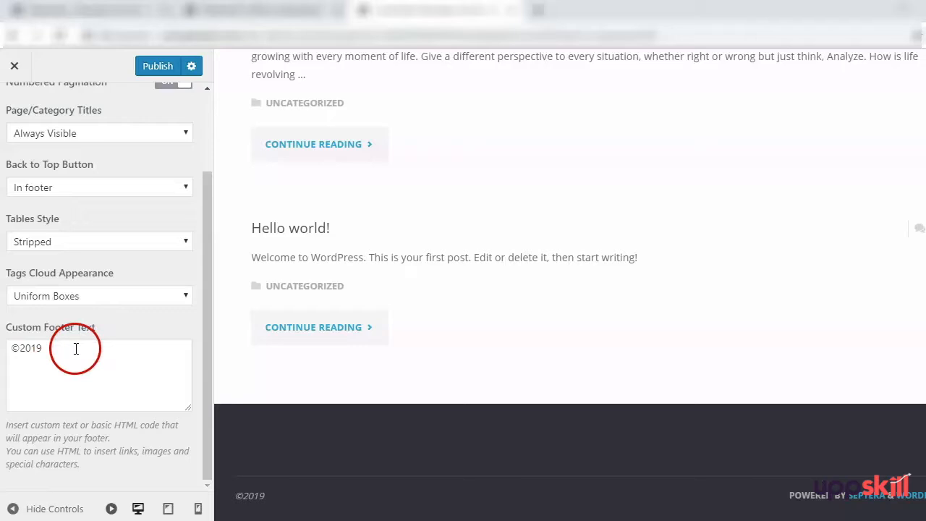
{"action": "left_click", "coordinate": [159, 351]}
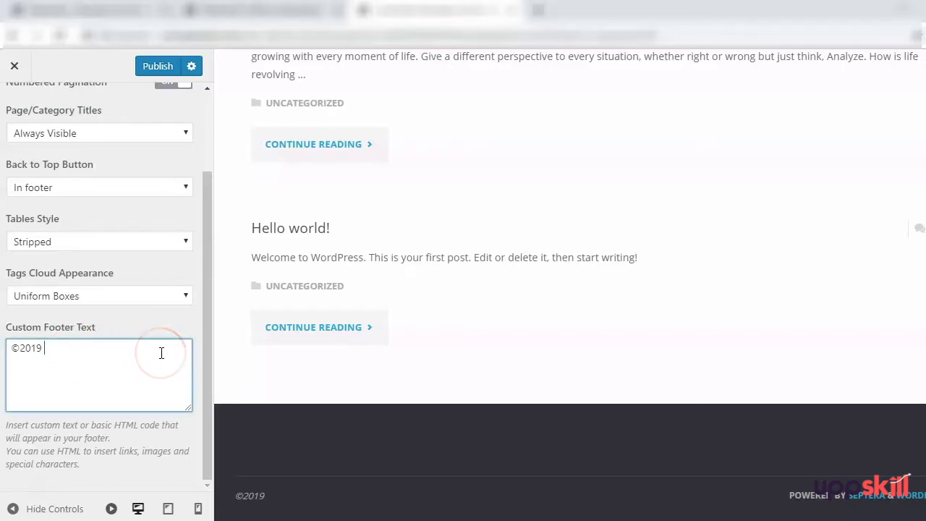
{"action": "type", "text": "Ramaedutech- Education for all"}
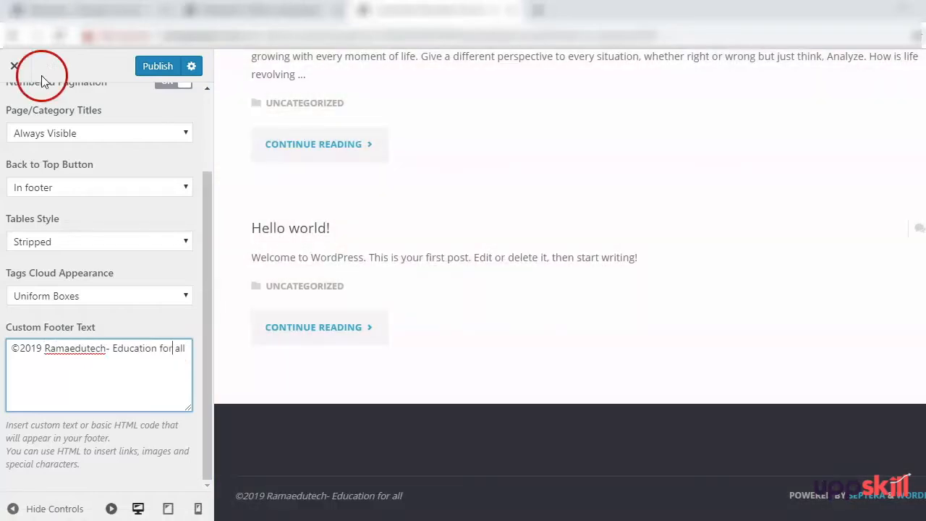
{"action": "scroll", "coordinate": [97, 166], "scroll_direction": "up", "scroll_amount": 3}
{"action": "left_click", "coordinate": [13, 112]}
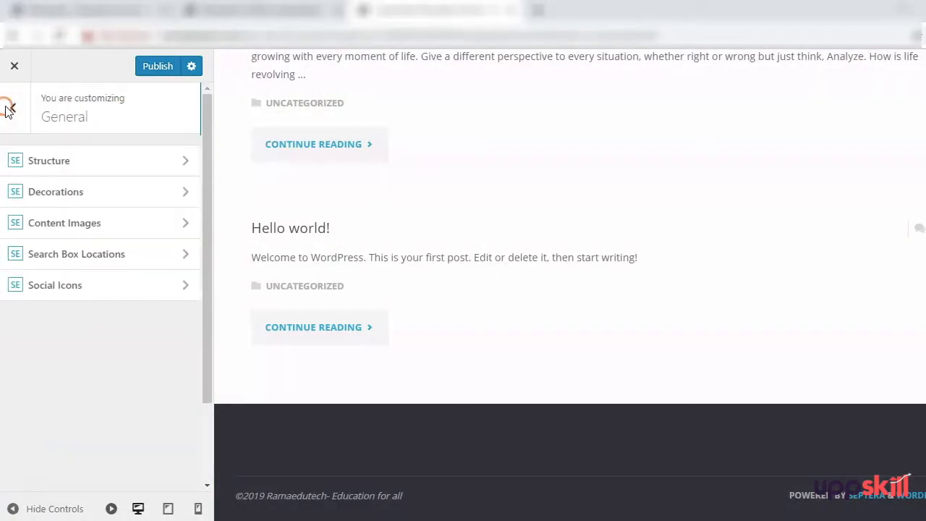
- In the General section's Decorations settings, enable Border, Shadow and Rounded Corners for the theme elements
{"action": "left_click", "coordinate": [68, 201]}
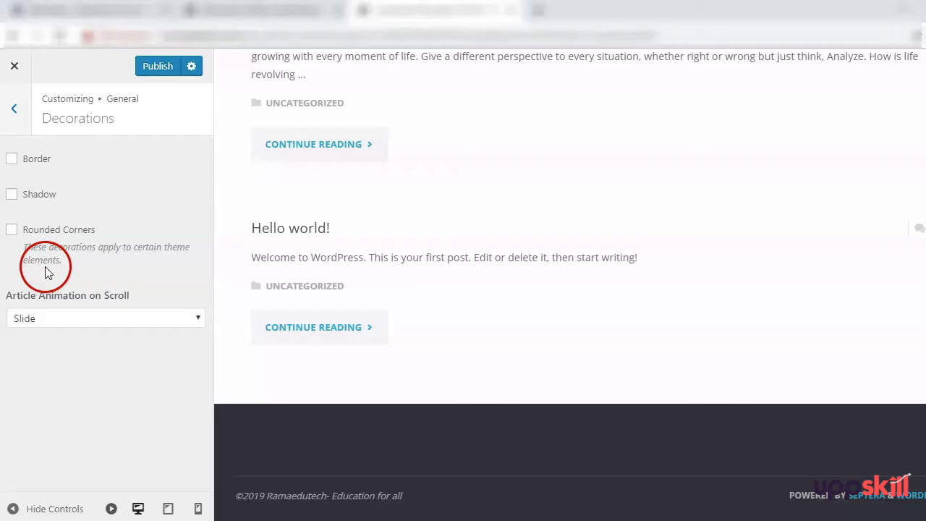
{"action": "scroll", "coordinate": [306, 279], "scroll_direction": "up", "scroll_amount": 2}
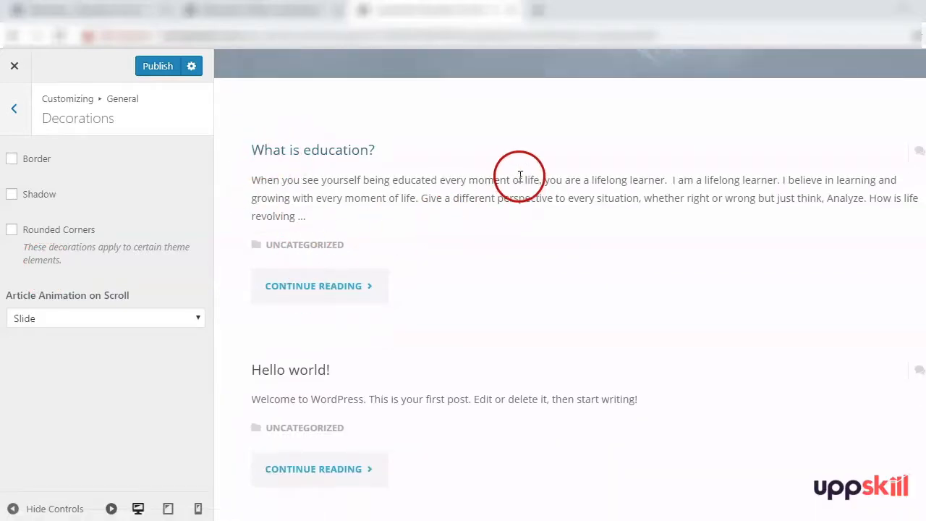
{"action": "left_click", "coordinate": [13, 160]}
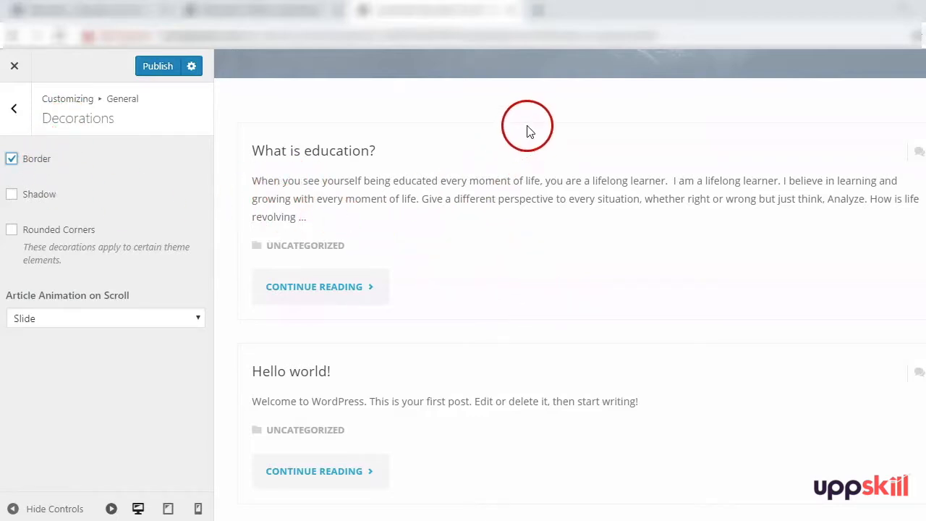
{"action": "left_click", "coordinate": [32, 197]}
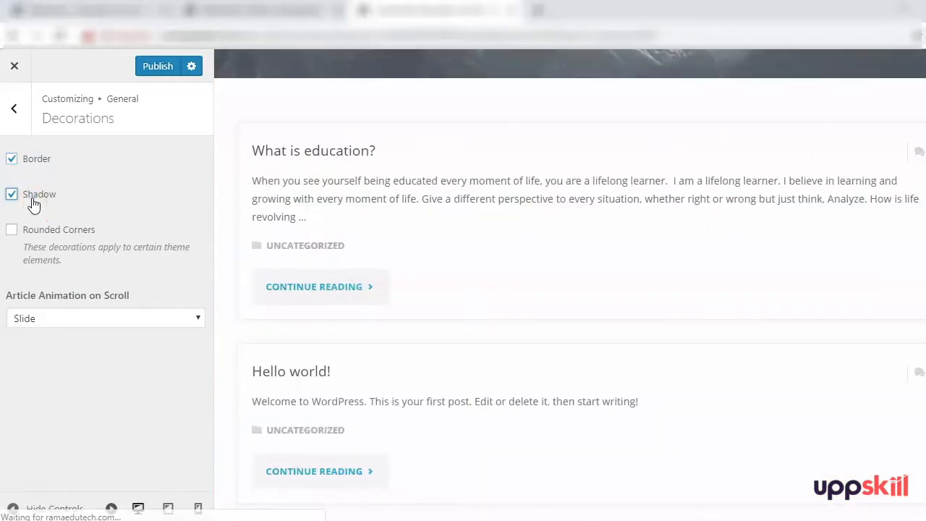
{"action": "left_click", "coordinate": [33, 233]}
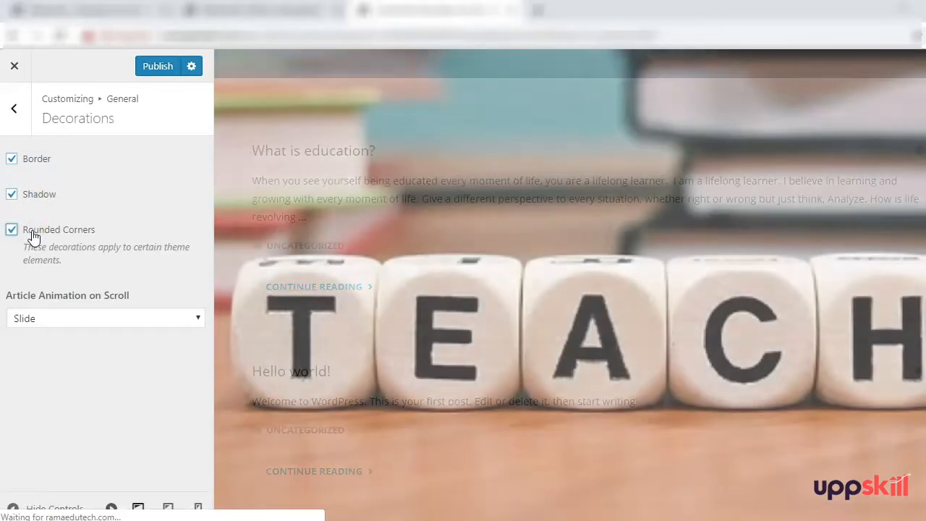
{"action": "scroll", "coordinate": [543, 341], "scroll_direction": "down", "scroll_amount": 3}
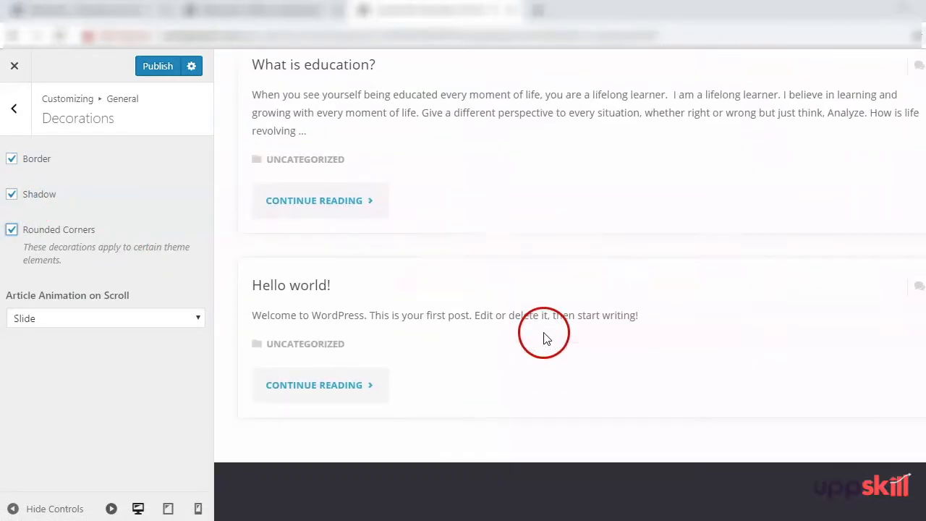
- Set the article animation on scroll to Fade
{"action": "left_click", "coordinate": [94, 321]}
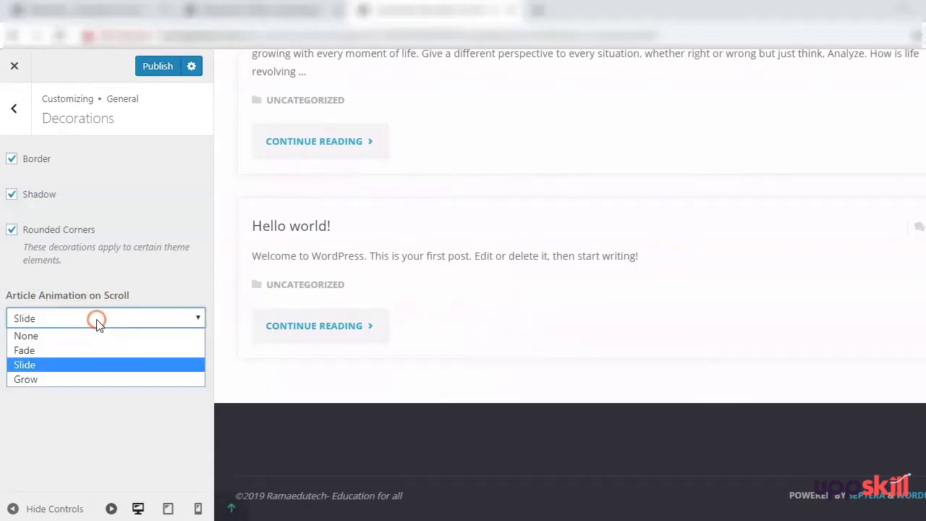
{"action": "left_click", "coordinate": [69, 349]}
{"action": "left_click", "coordinate": [5, 118]}
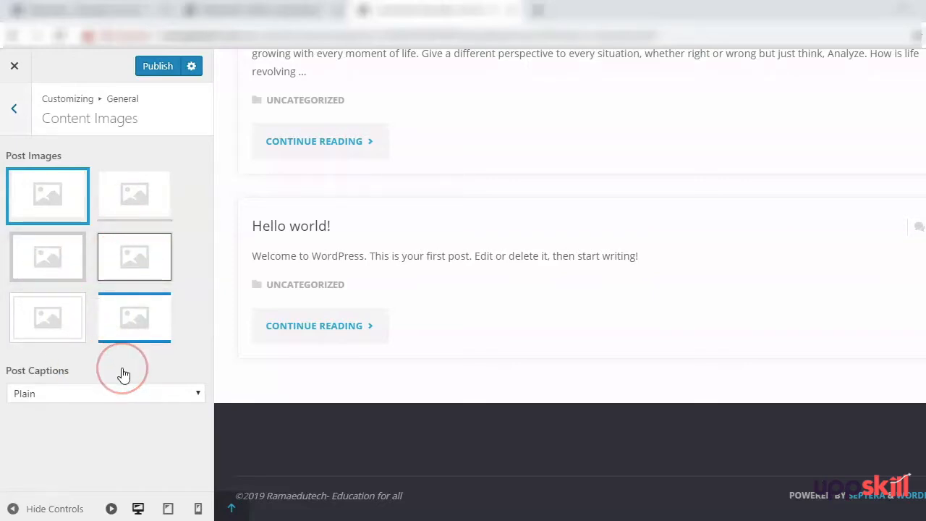
- Check the post image styles and post caption options under Content Images, keeping the captions Plain
{"action": "left_click", "coordinate": [140, 324]}
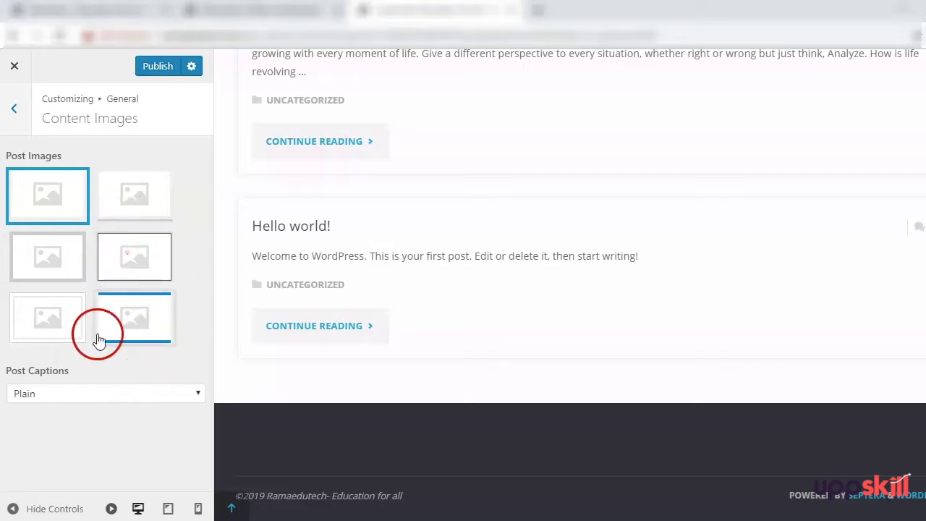
{"action": "left_click", "coordinate": [57, 393]}
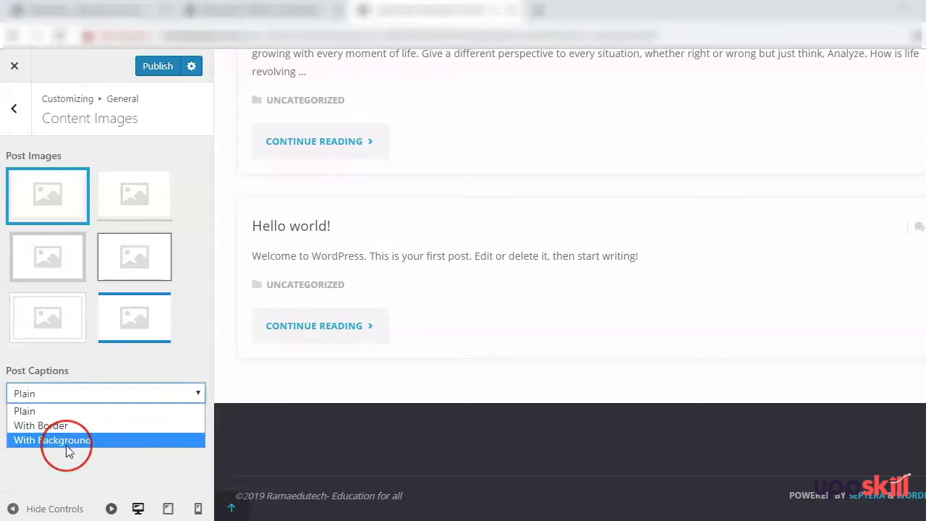
{"action": "left_click", "coordinate": [79, 468]}
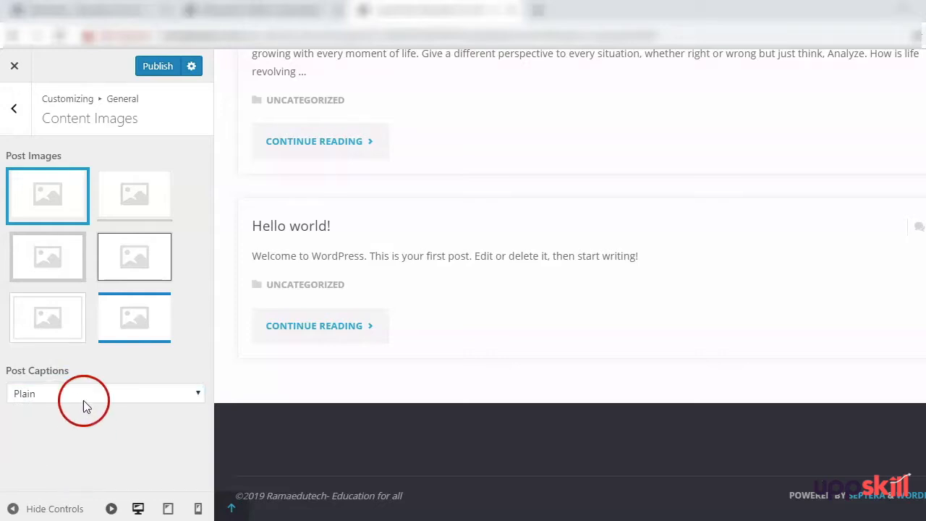
{"action": "left_click", "coordinate": [15, 116]}
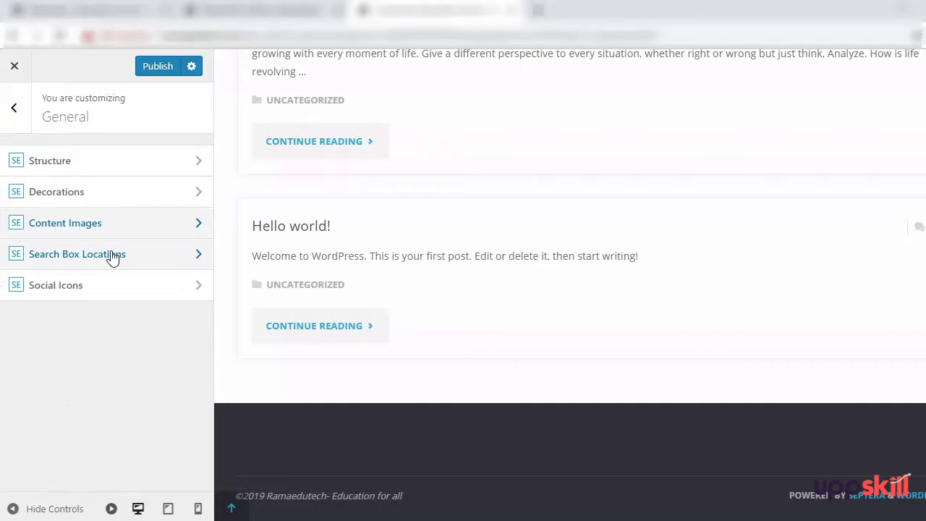
- In the Search Box Locations settings, add the search box to the main menu only
{"action": "left_click", "coordinate": [112, 254]}
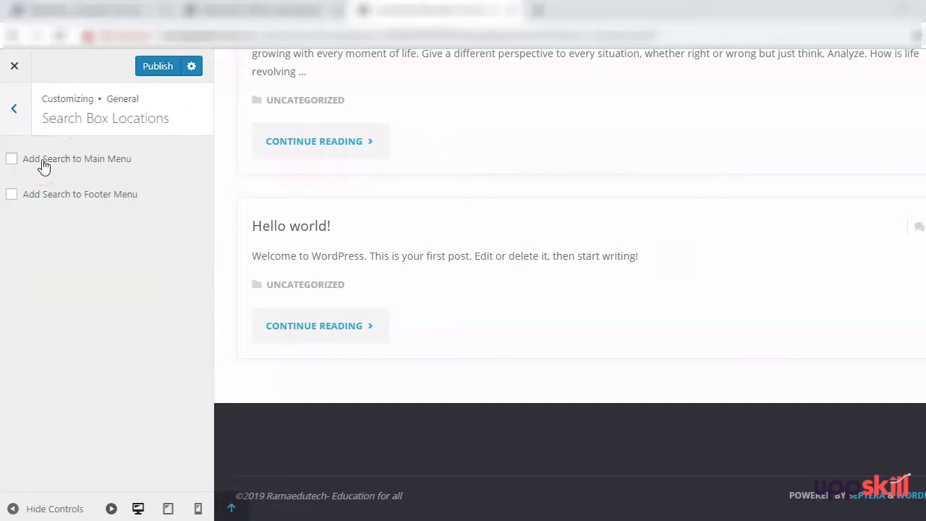
{"action": "left_click", "coordinate": [61, 196]}
{"action": "left_click", "coordinate": [86, 160]}
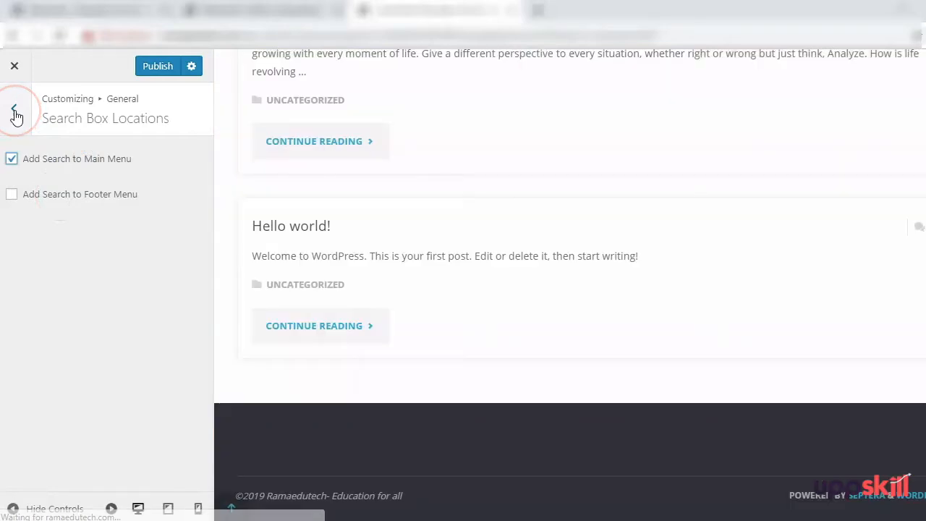
{"action": "left_click", "coordinate": [14, 110]}
{"action": "scroll", "coordinate": [525, 345], "scroll_direction": "up", "scroll_amount": 5}
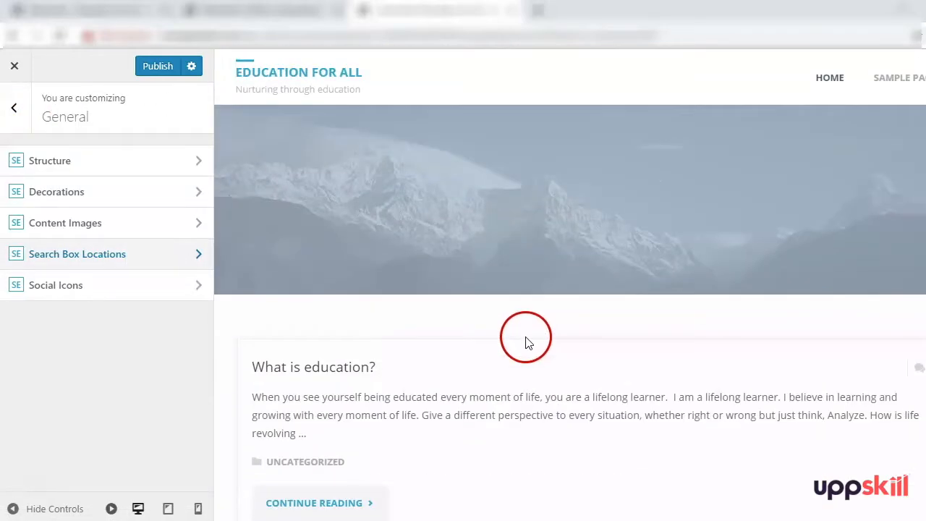
- In the Social Icons settings, display the social icons in the footer
{"action": "left_click", "coordinate": [56, 286]}
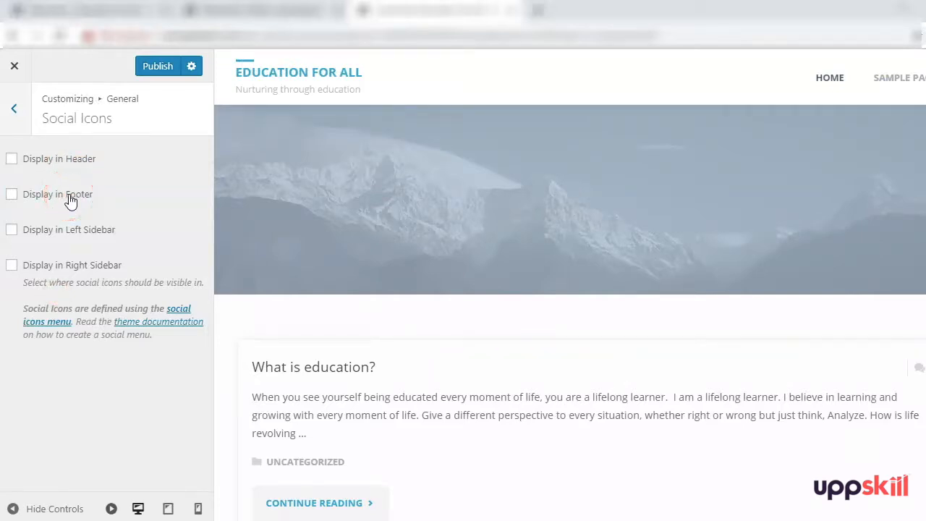
{"action": "left_click", "coordinate": [70, 197]}
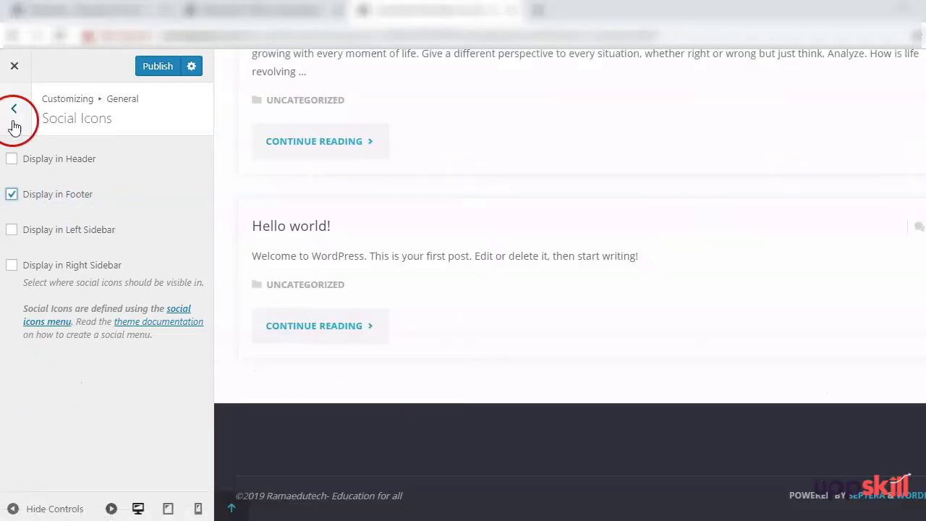
{"action": "left_click", "coordinate": [14, 116]}
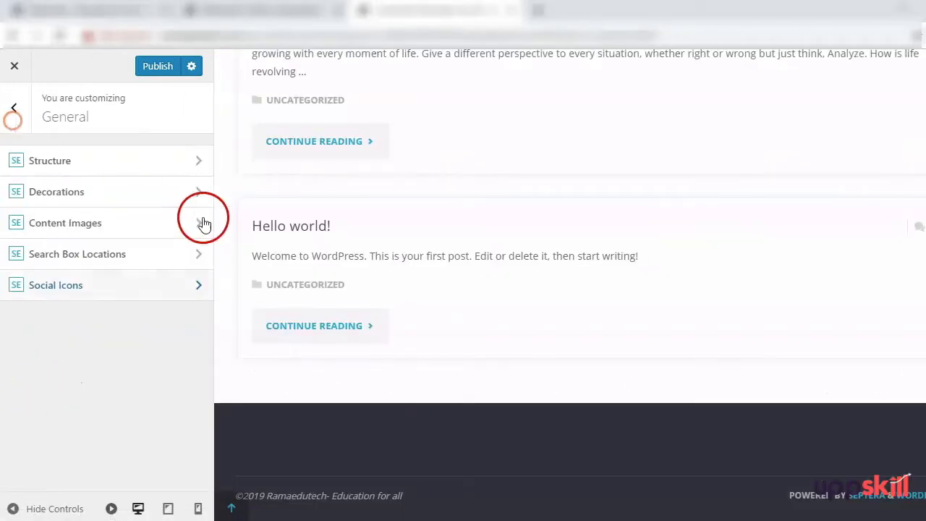
- Review the Content color settings, including the background, text, overlay and accent colors
{"action": "left_click", "coordinate": [11, 116]}
{"action": "left_click", "coordinate": [64, 417]}
{"action": "left_click", "coordinate": [102, 159]}
{"action": "left_click", "coordinate": [77, 277]}
{"action": "scroll", "coordinate": [76, 279], "scroll_direction": "down", "scroll_amount": 3}
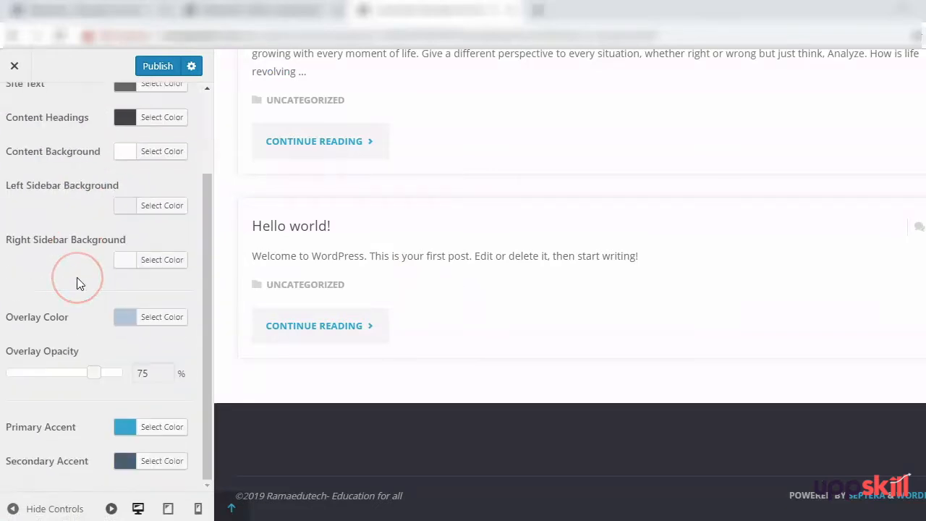
{"action": "scroll", "coordinate": [78, 282], "scroll_direction": "up", "scroll_amount": 2}
{"action": "scroll", "coordinate": [78, 278], "scroll_direction": "up", "scroll_amount": 1}
{"action": "left_click", "coordinate": [24, 119]}
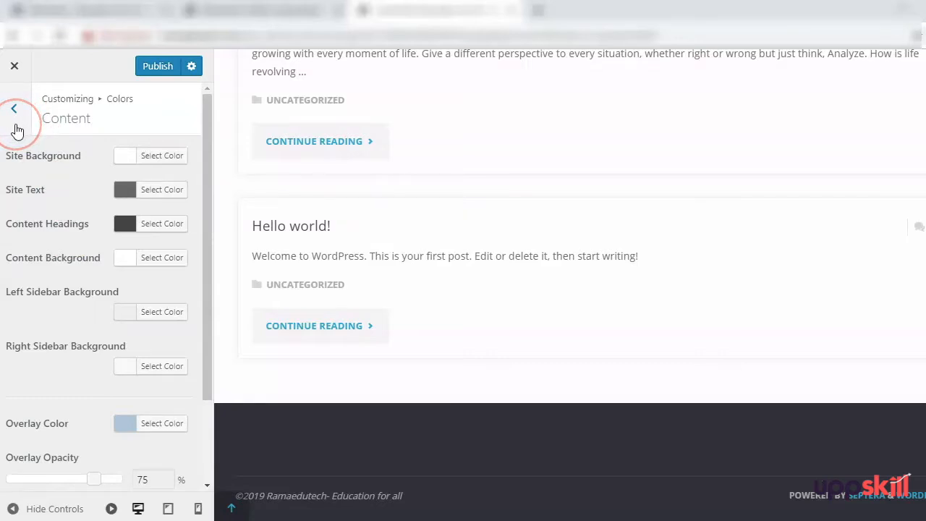
{"action": "left_click", "coordinate": [17, 131]}
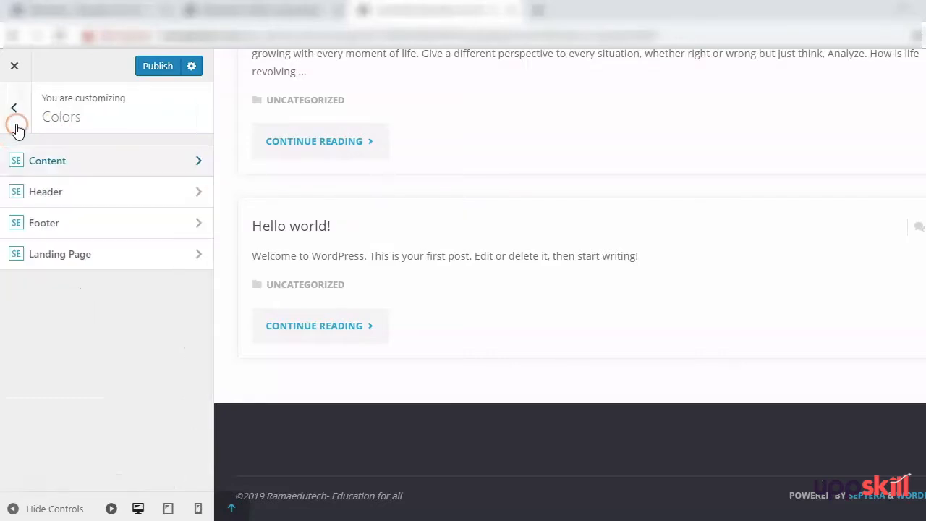
- Review the Header, Footer and Landing Page color settings
{"action": "left_click", "coordinate": [62, 194]}
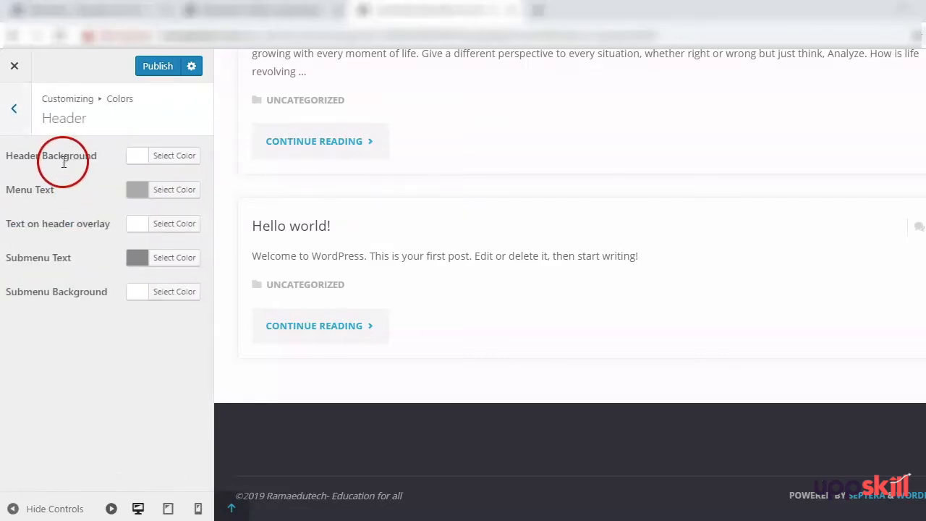
{"action": "left_click", "coordinate": [18, 128]}
{"action": "left_click", "coordinate": [48, 225]}
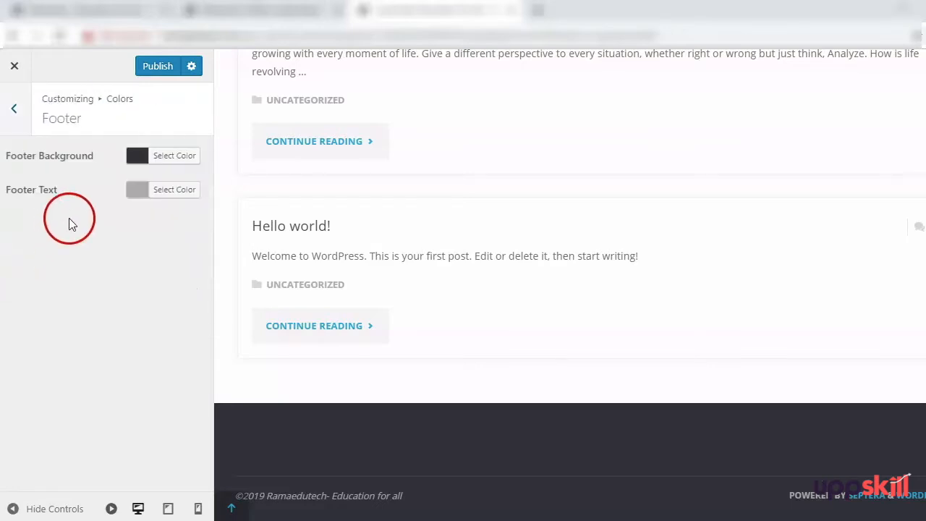
{"action": "left_click", "coordinate": [16, 129]}
{"action": "left_click", "coordinate": [44, 256]}
{"action": "left_click", "coordinate": [97, 289]}
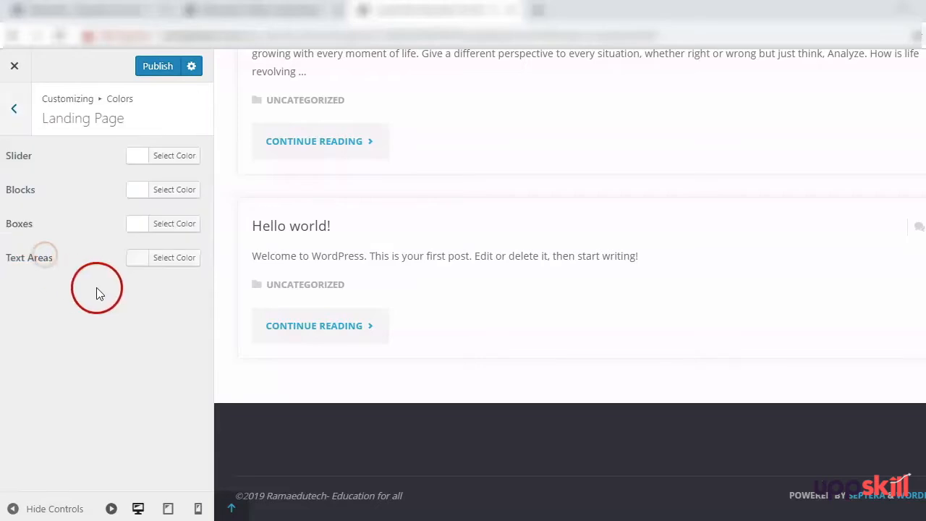
{"action": "left_click", "coordinate": [17, 111]}
{"action": "left_click", "coordinate": [12, 95]}
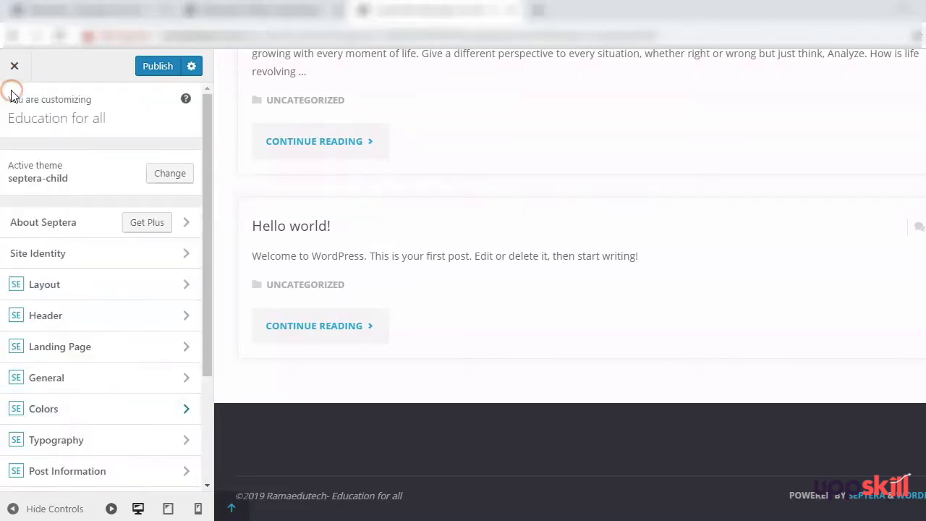
- Review the Typography settings for the general, header and widget fonts
{"action": "scroll", "coordinate": [93, 398], "scroll_direction": "down", "scroll_amount": 2}
{"action": "left_click", "coordinate": [64, 292]}
{"action": "left_click", "coordinate": [64, 157]}
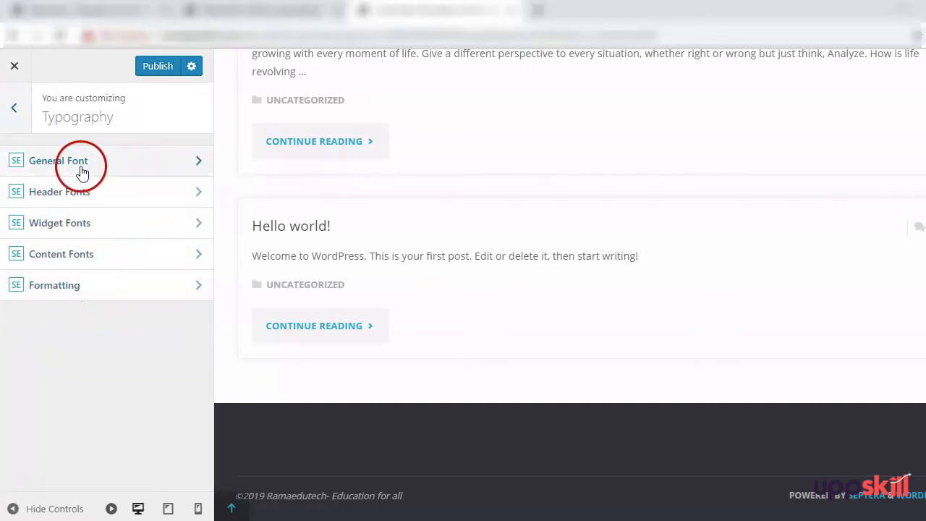
{"action": "left_click", "coordinate": [81, 171]}
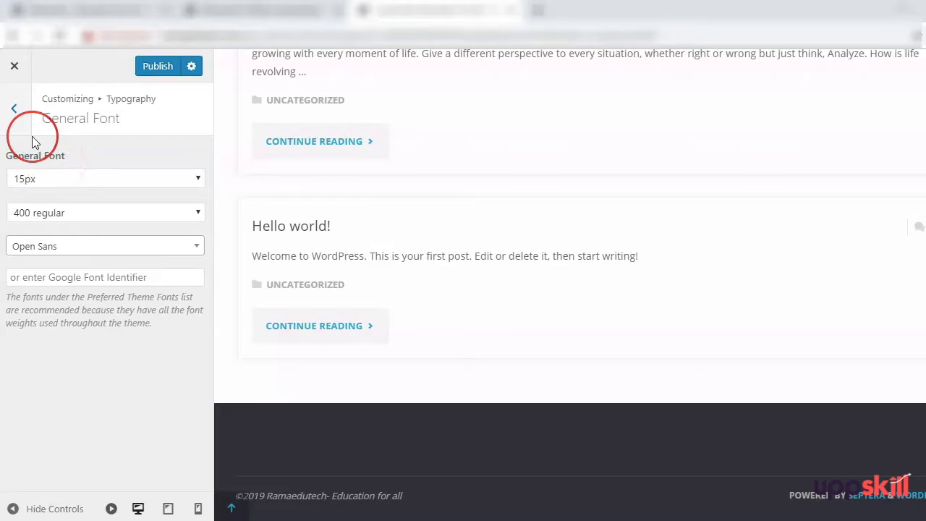
{"action": "left_click", "coordinate": [14, 109]}
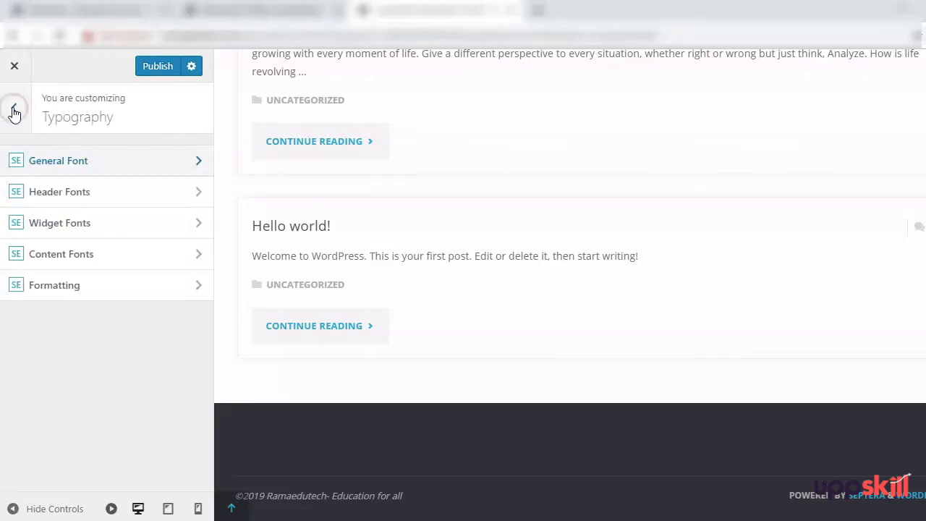
{"action": "left_click", "coordinate": [56, 192]}
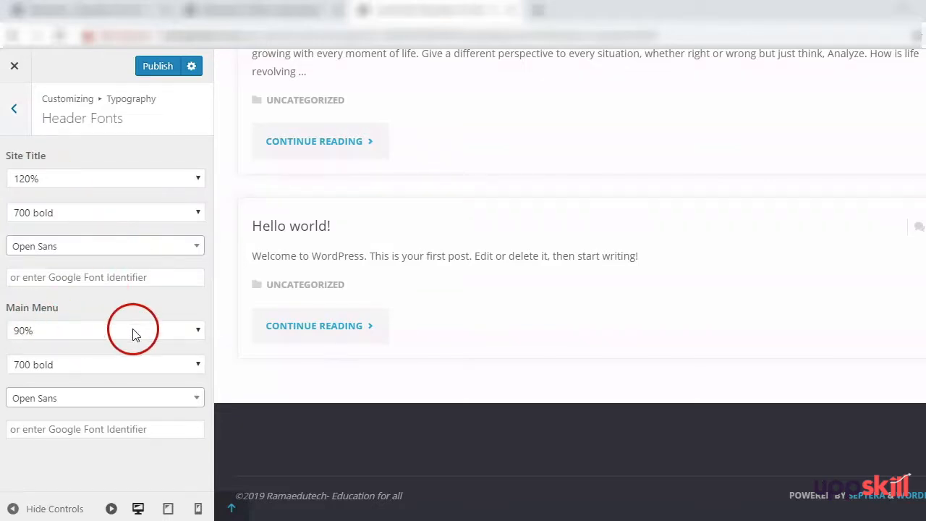
{"action": "left_click", "coordinate": [19, 133]}
{"action": "left_click", "coordinate": [57, 221]}
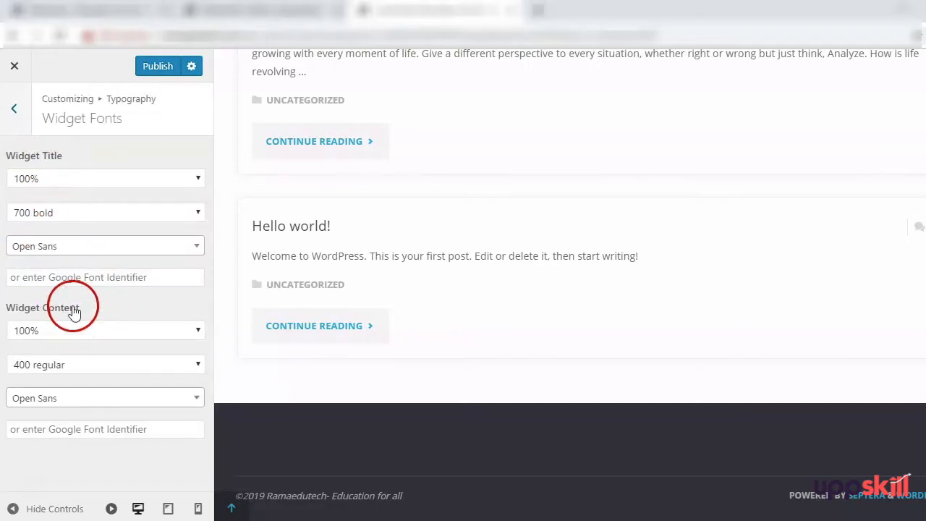
{"action": "left_click", "coordinate": [15, 109]}
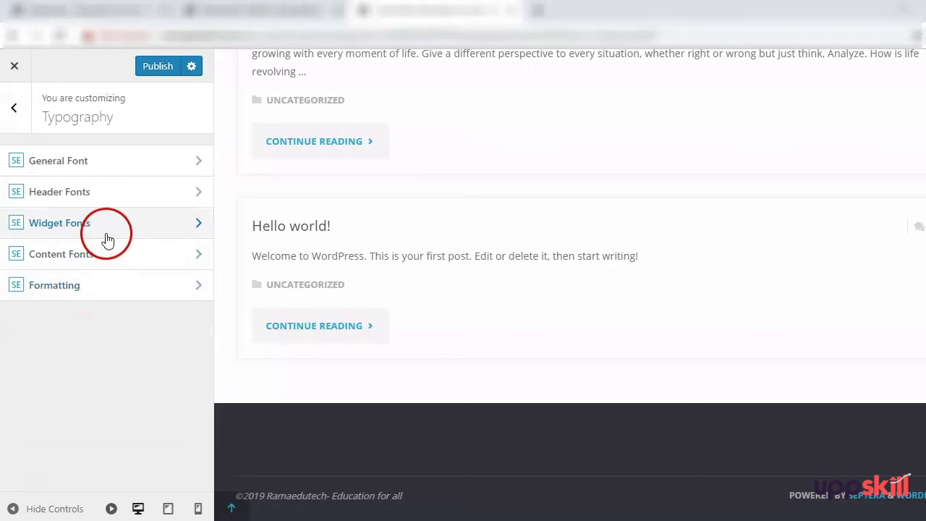
{"action": "left_click", "coordinate": [17, 120]}
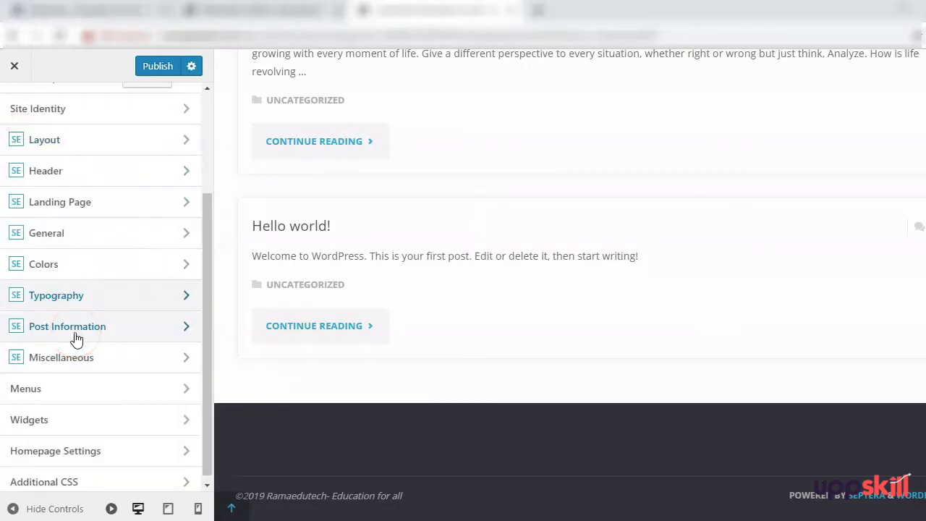
- Examine the Featured Image settings under Post Information and check the behaviour options, keeping Contained
{"action": "left_click", "coordinate": [76, 331]}
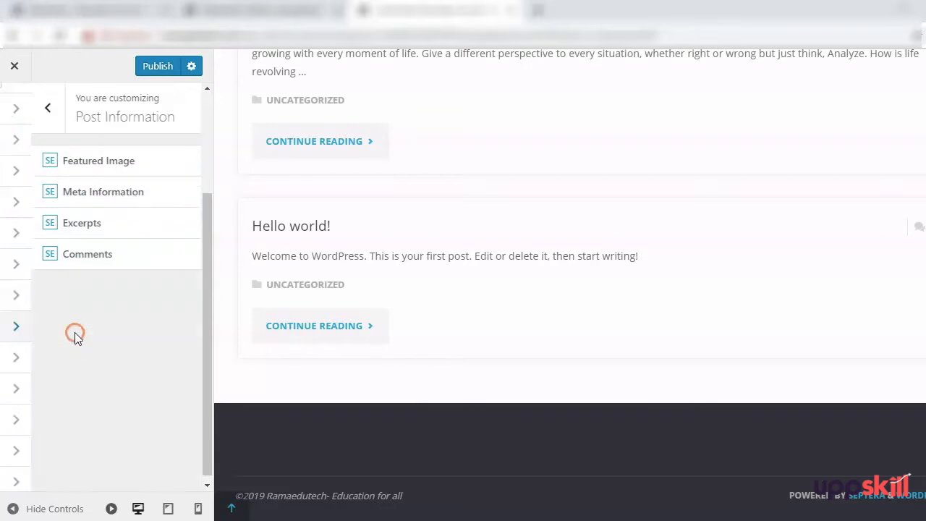
{"action": "left_click", "coordinate": [68, 170]}
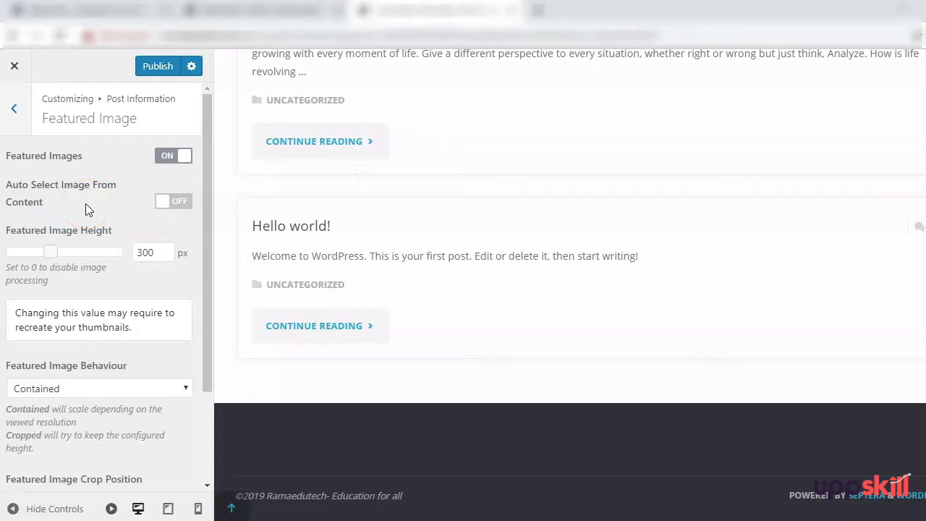
{"action": "left_click", "coordinate": [99, 169]}
{"action": "left_click_drag", "start_coordinate": [37, 237], "coordinate": [100, 239]}
{"action": "scroll", "coordinate": [102, 294], "scroll_direction": "down", "scroll_amount": 3}
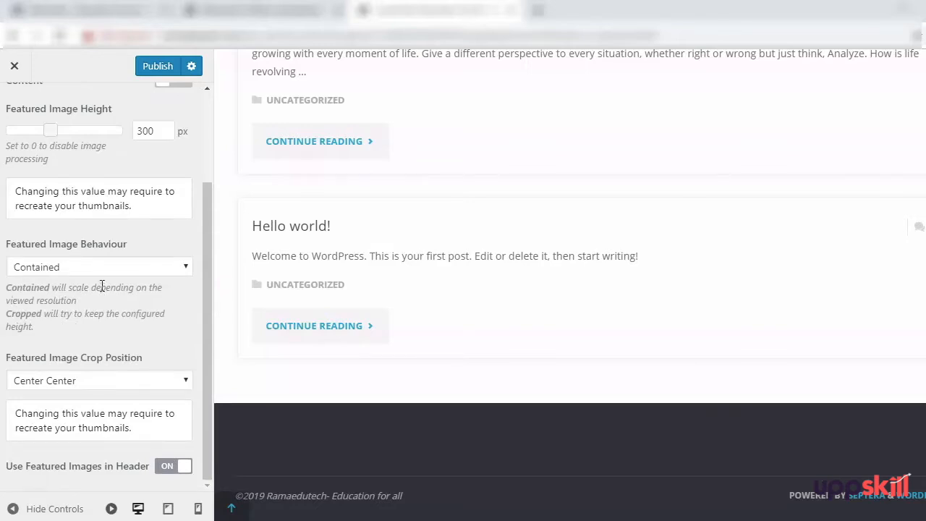
{"action": "left_click", "coordinate": [97, 265]}
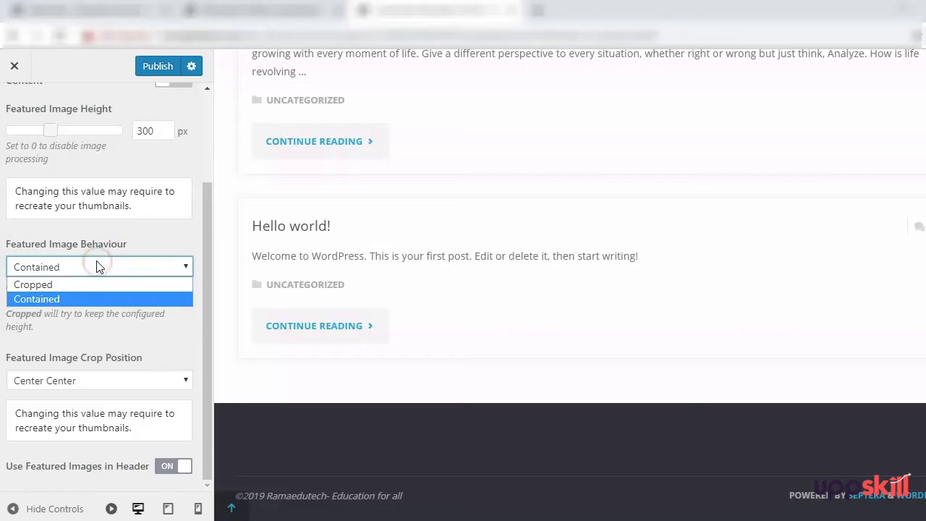
{"action": "left_click", "coordinate": [98, 266]}
{"action": "left_click", "coordinate": [92, 293]}
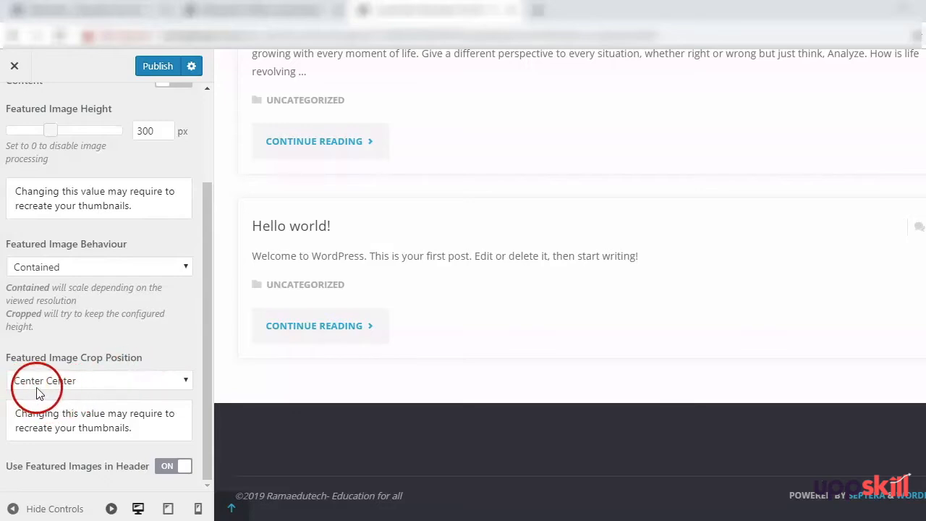
- Check the Featured Image Crop Position, keeping Center Center, and the Use Featured Images in Header setting
{"action": "left_click", "coordinate": [87, 388]}
{"action": "left_click", "coordinate": [87, 388]}
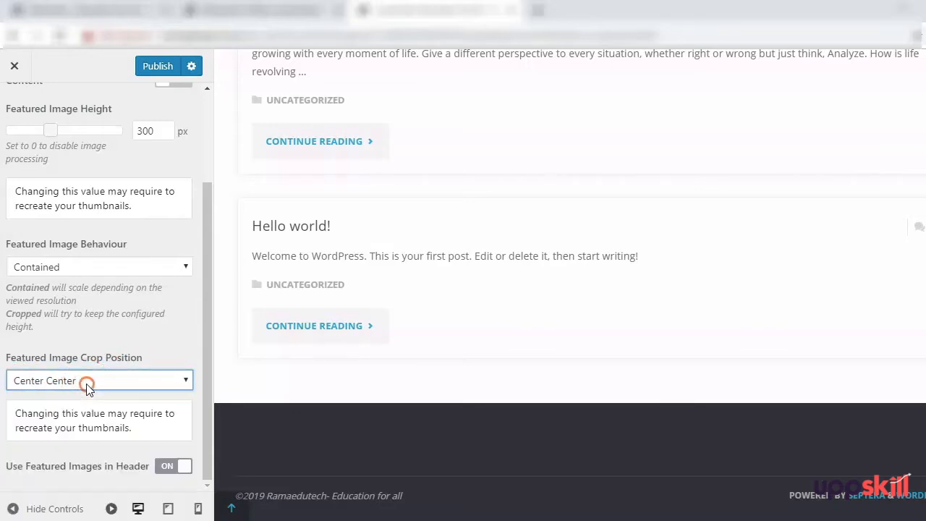
{"action": "left_click", "coordinate": [141, 339]}
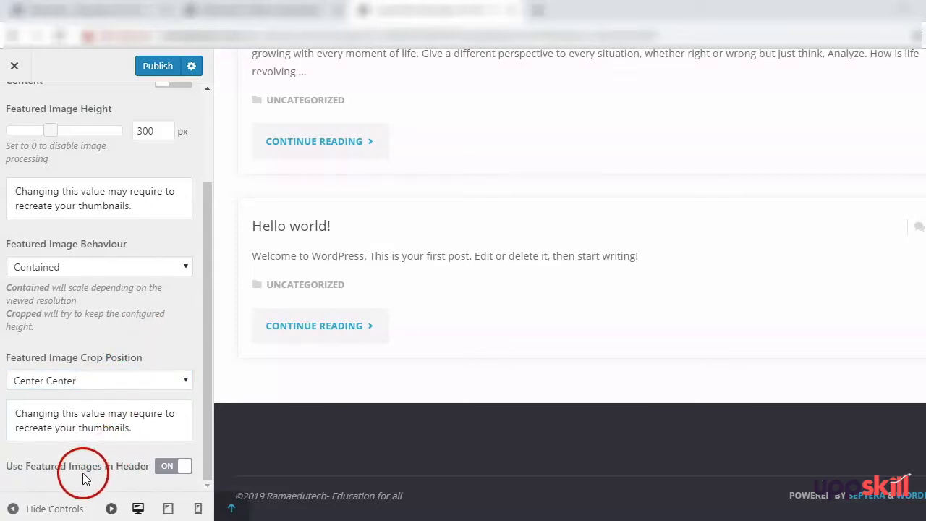
{"action": "left_click", "coordinate": [146, 470]}
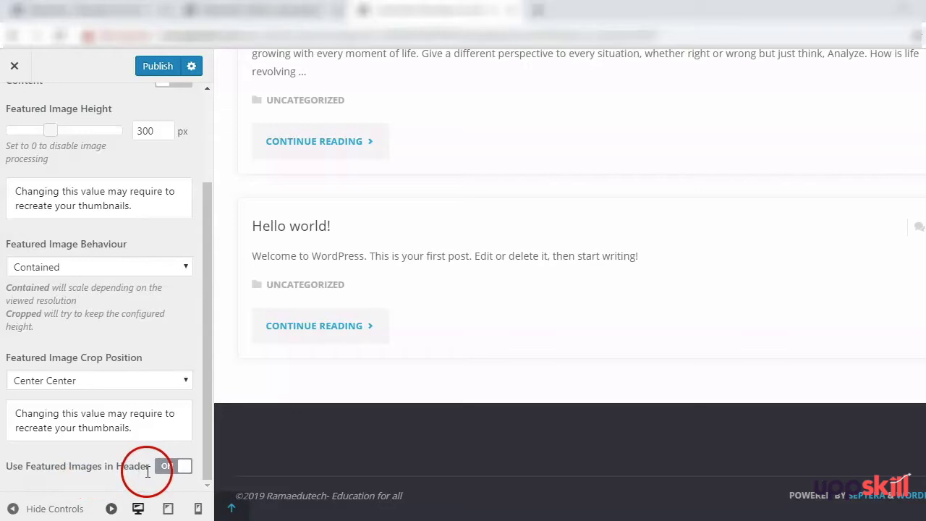
{"action": "left_click", "coordinate": [168, 468]}
{"action": "scroll", "coordinate": [171, 434], "scroll_direction": "up", "scroll_amount": 5}
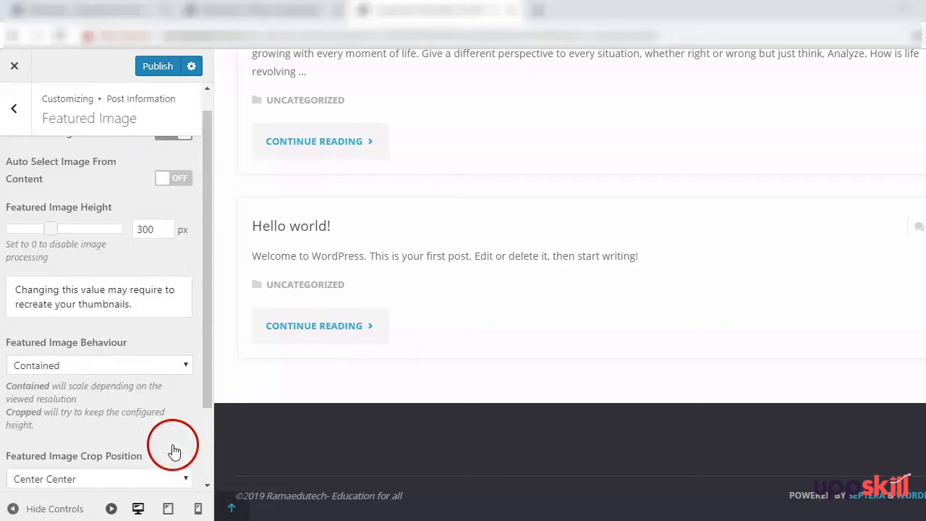
- Review which Meta Information items are displayed on posts
{"action": "left_click", "coordinate": [12, 120]}
{"action": "left_click", "coordinate": [97, 193]}
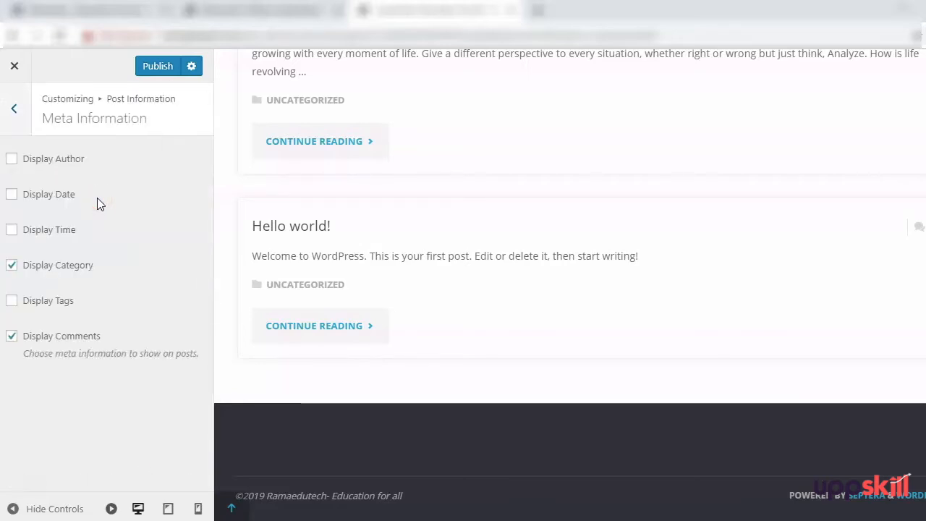
{"action": "left_click", "coordinate": [66, 168]}
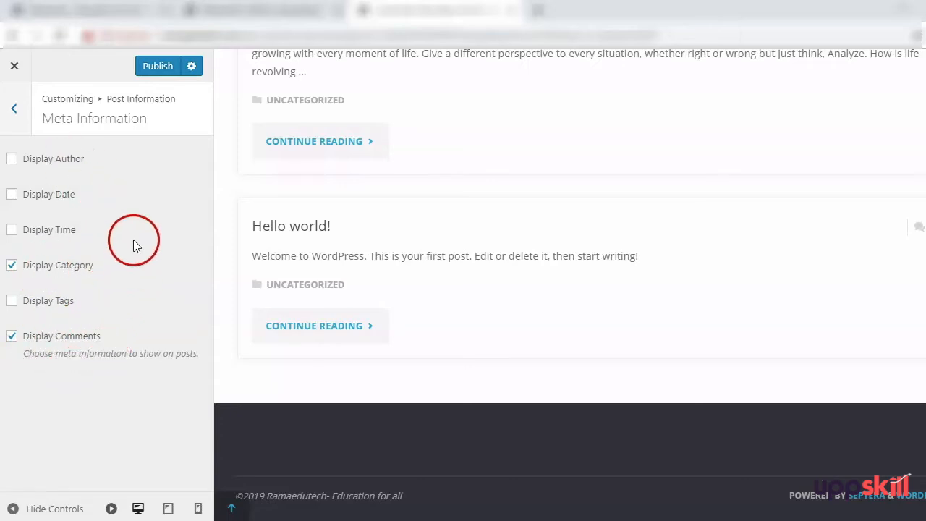
{"action": "left_click", "coordinate": [18, 110]}
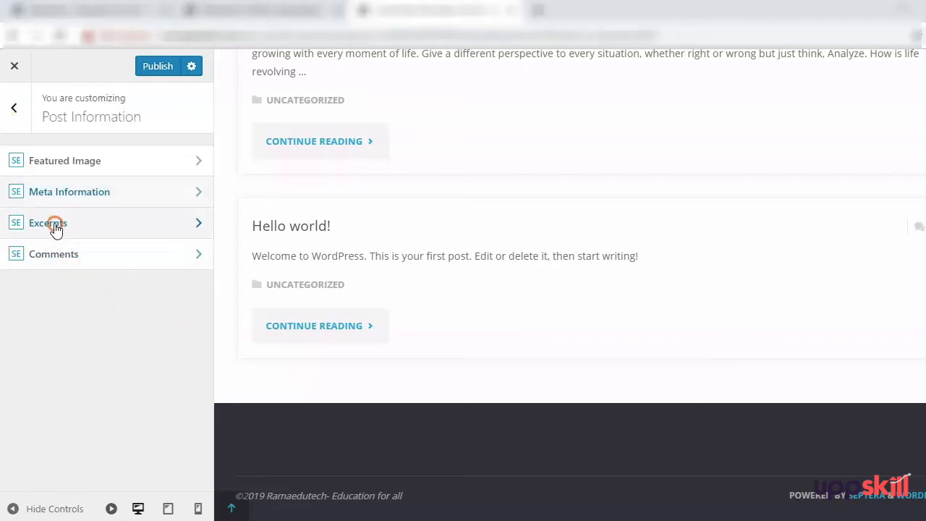
- In the Excerpts settings, change the Continue Reading Label to "Read More"
{"action": "left_click", "coordinate": [55, 222]}
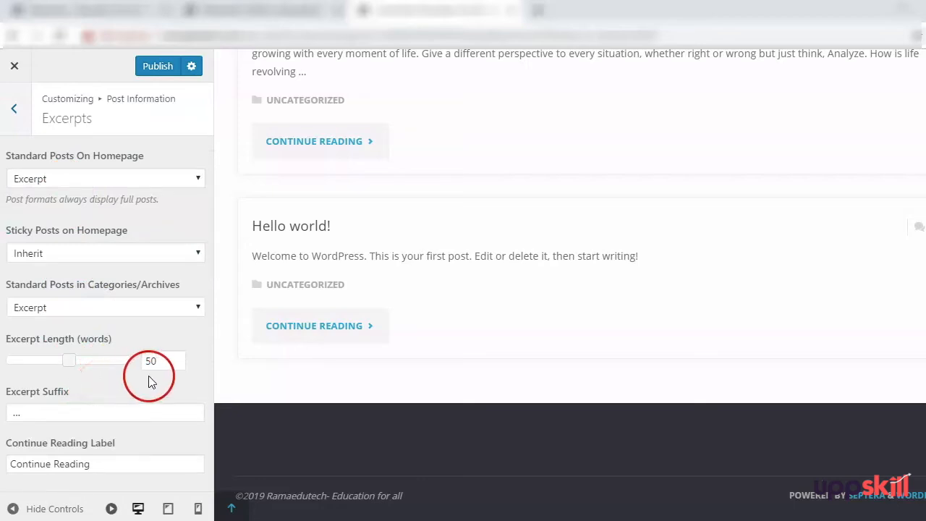
{"action": "left_click", "coordinate": [116, 391]}
{"action": "left_click", "coordinate": [108, 464]}
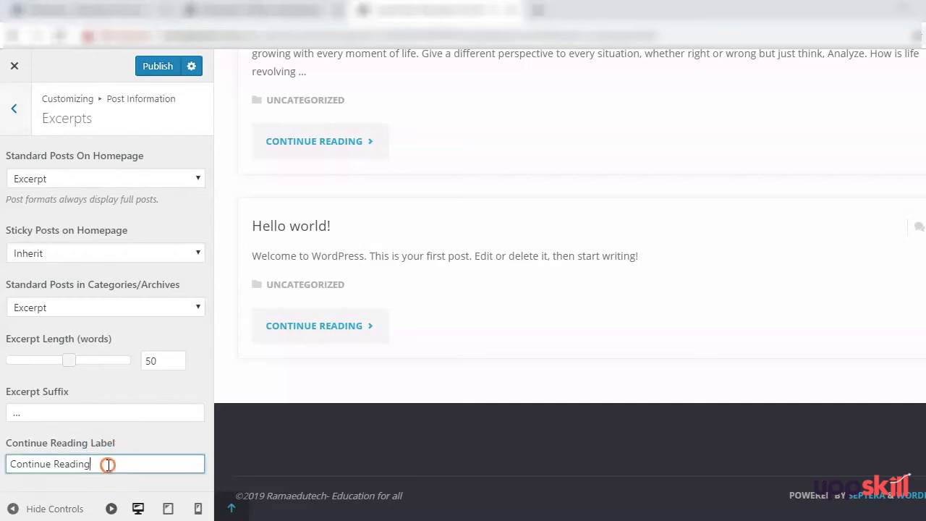
{"action": "left_click_drag", "start_coordinate": [108, 465], "coordinate": [86, 438]}
{"action": "type", "text": "Read More"}
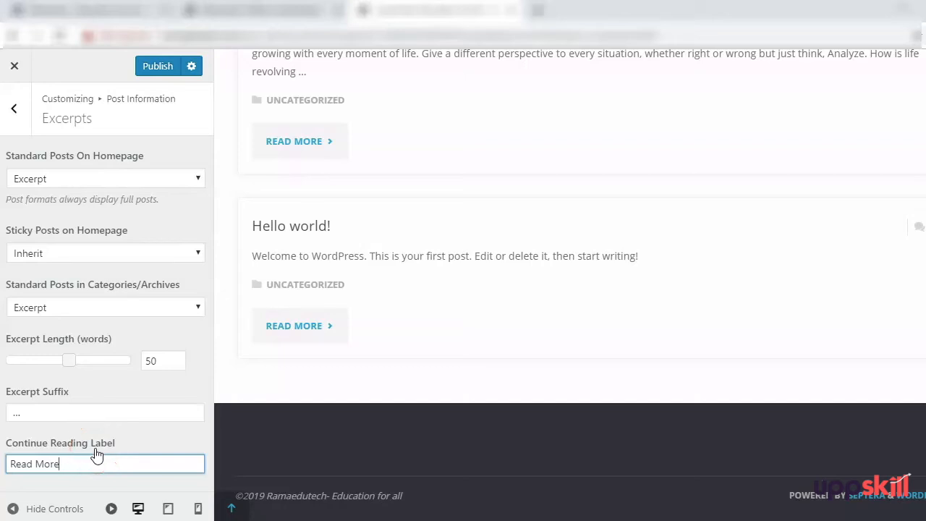
{"action": "left_click", "coordinate": [15, 110]}
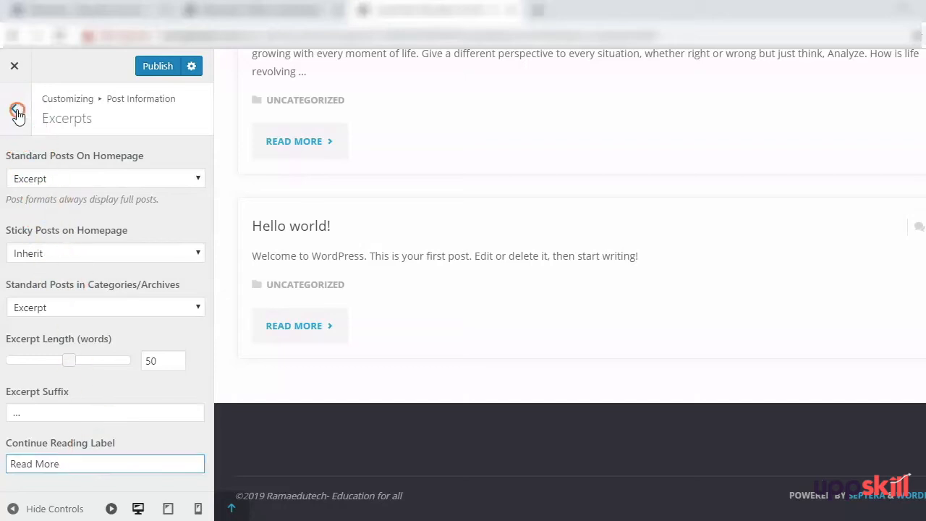
- In the Comments settings, set the 'Comments Are Closed' text to Hide in pages
{"action": "left_click", "coordinate": [25, 250]}
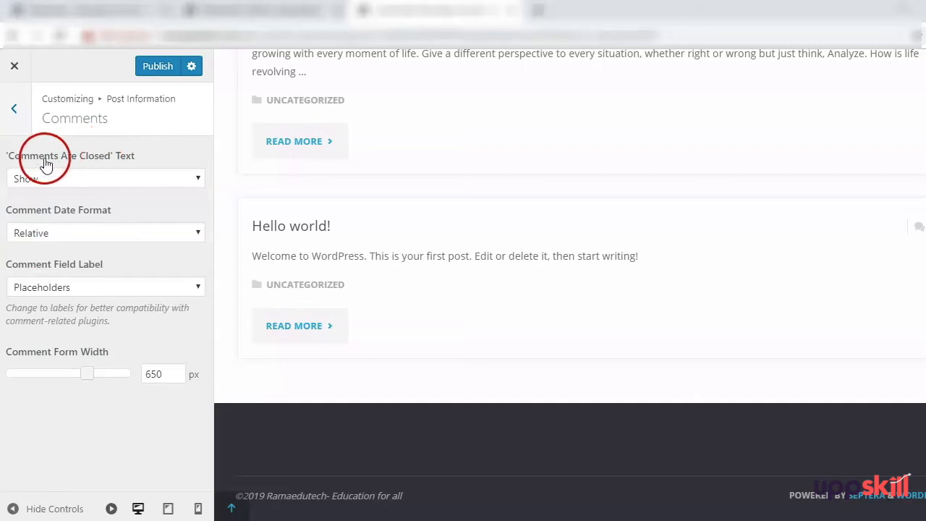
{"action": "left_click", "coordinate": [101, 182]}
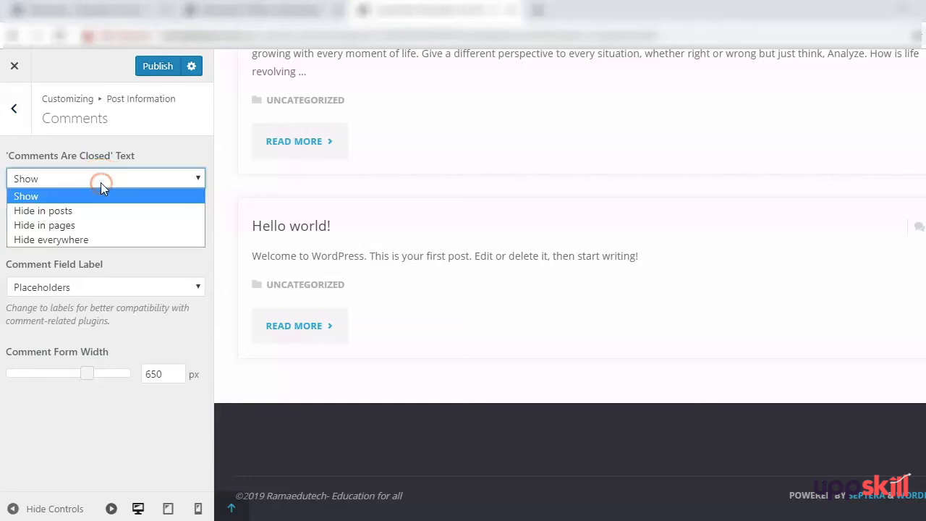
{"action": "left_click", "coordinate": [99, 230]}
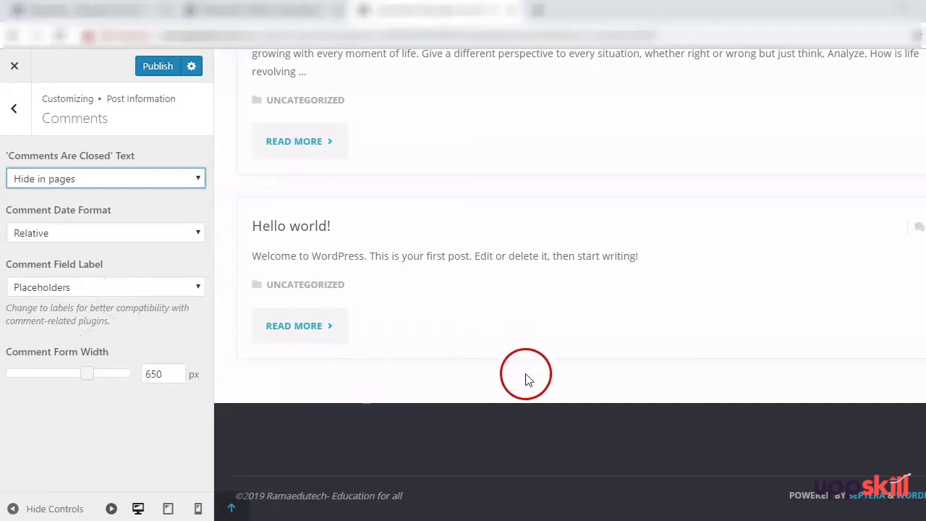
- Preview the comment form of the "What is education?" post and set the Comment Form Width to 430 px
{"action": "scroll", "coordinate": [525, 380], "scroll_direction": "up", "scroll_amount": 4}
{"action": "left_click", "coordinate": [340, 291]}
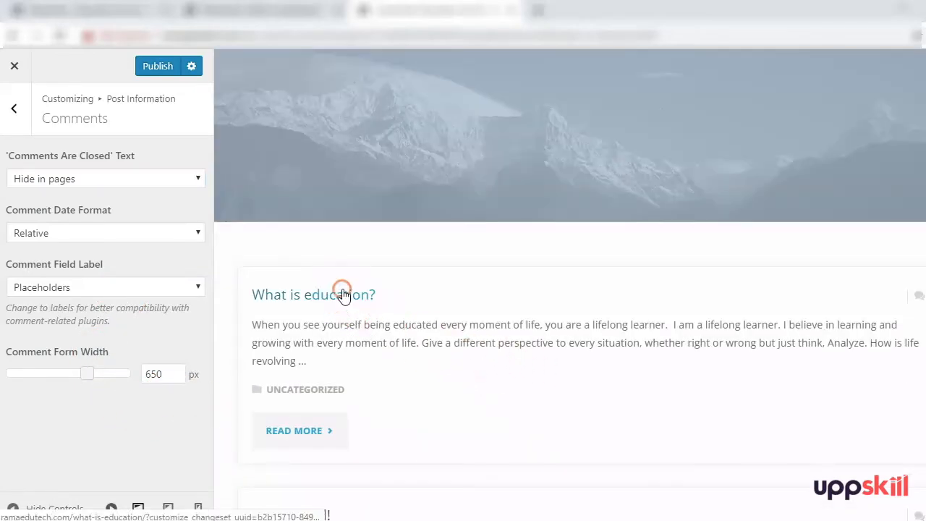
{"action": "scroll", "coordinate": [536, 363], "scroll_direction": "down", "scroll_amount": 5}
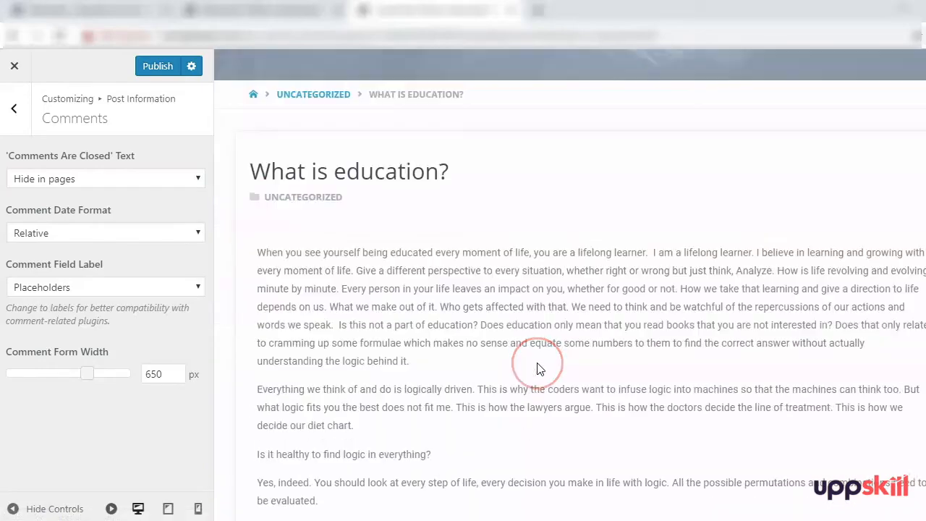
{"action": "scroll", "coordinate": [537, 367], "scroll_direction": "down", "scroll_amount": 10}
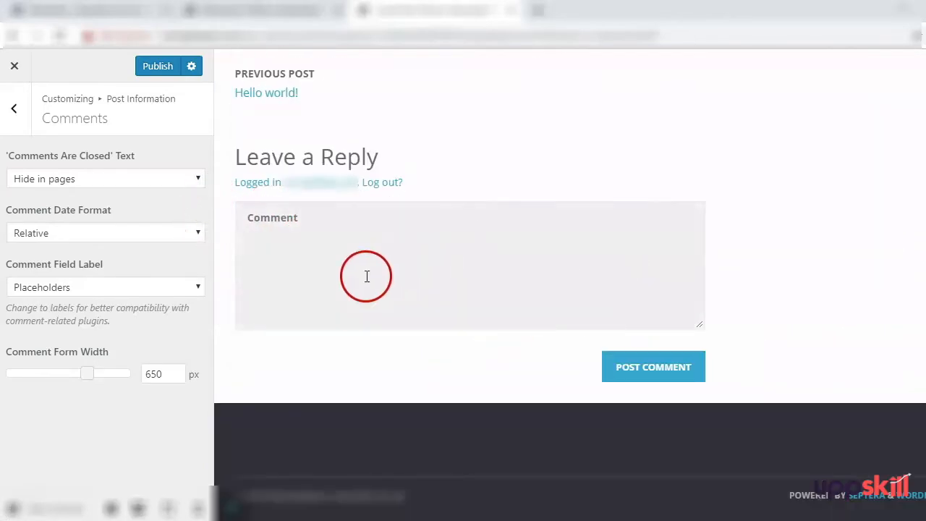
{"action": "left_click_drag", "start_coordinate": [87, 374], "coordinate": [62, 380]}
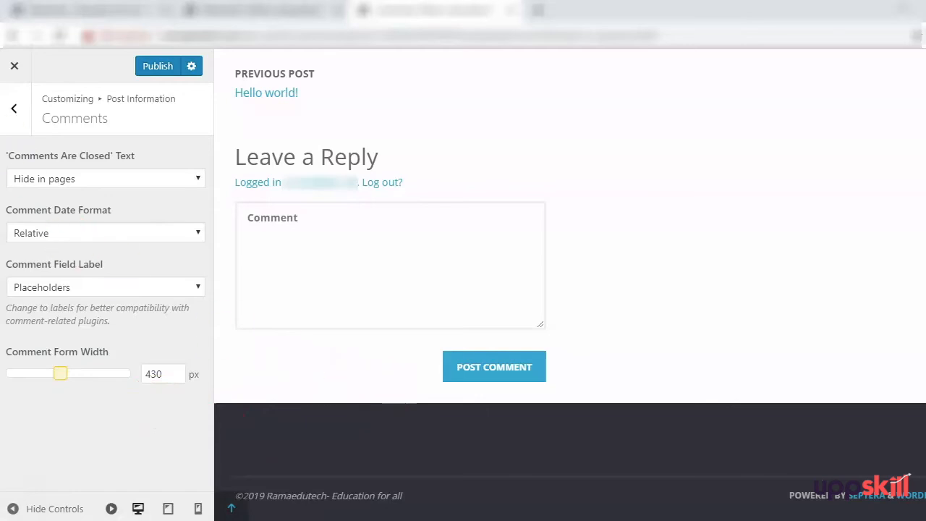
- Review the Miscellaneous theme settings, such as Masonry, Autoscroll, Editor Styles and FitVids
{"action": "left_click", "coordinate": [12, 107]}
{"action": "left_click", "coordinate": [12, 106]}
{"action": "left_click", "coordinate": [12, 355]}
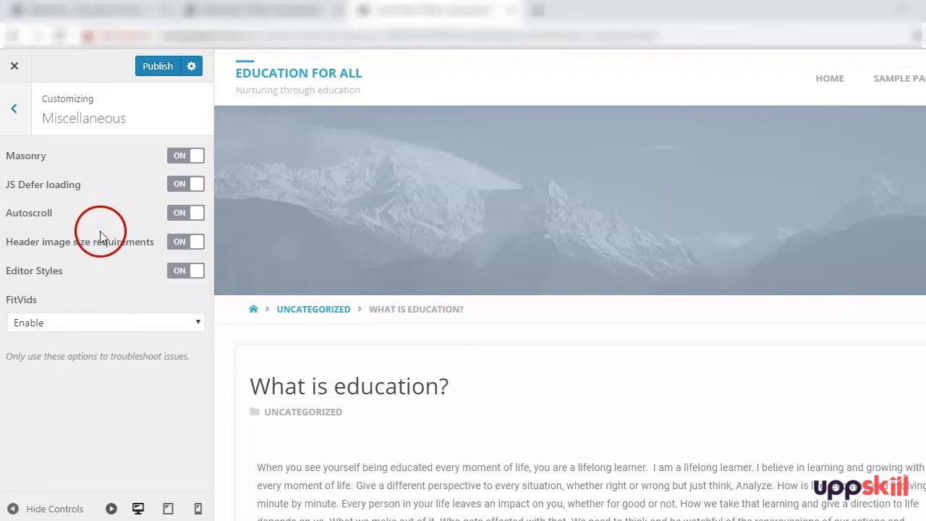
{"action": "left_click", "coordinate": [15, 120]}
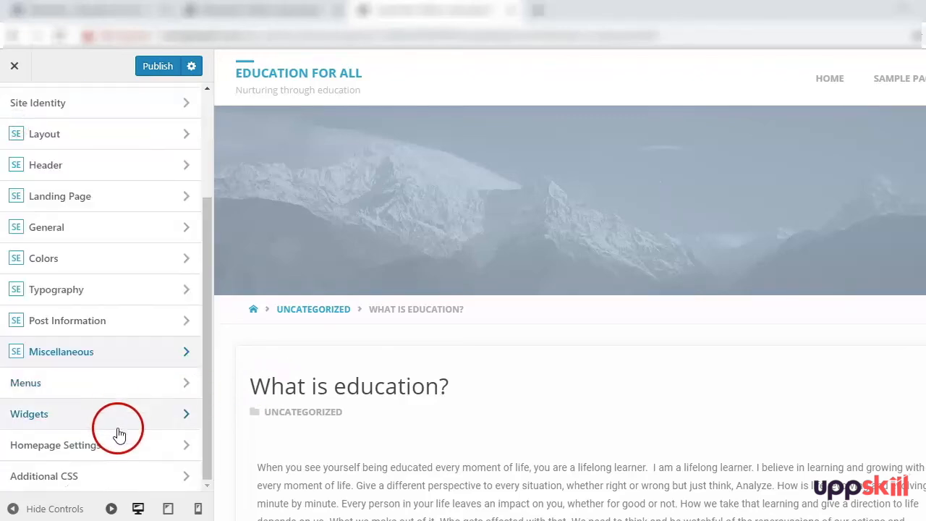